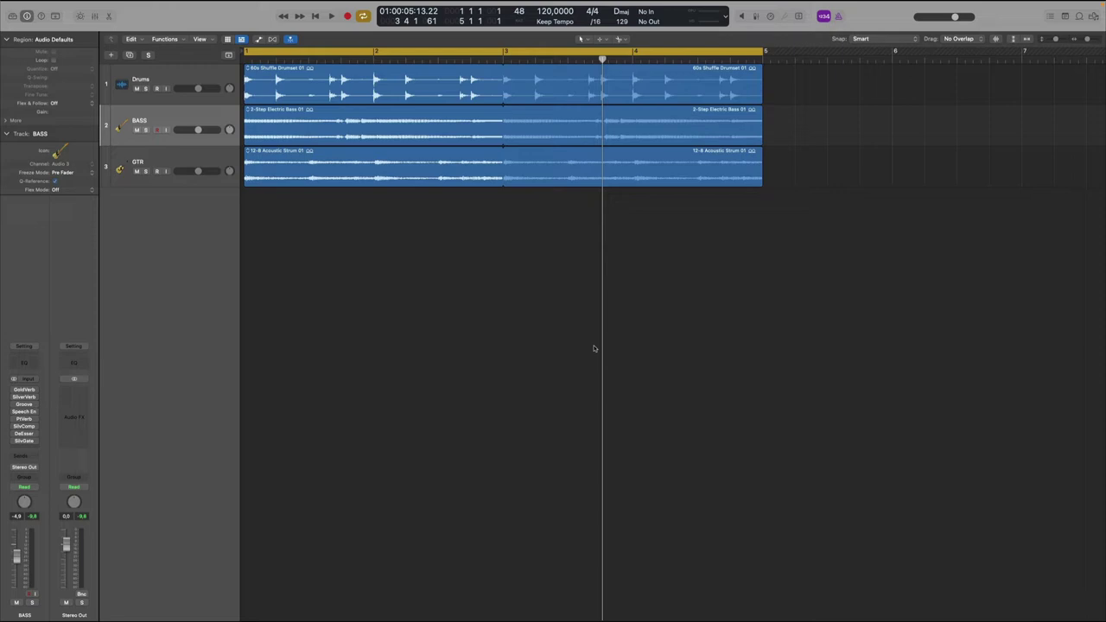
Show the Library of patches for the selected BASS track
click(12, 16)
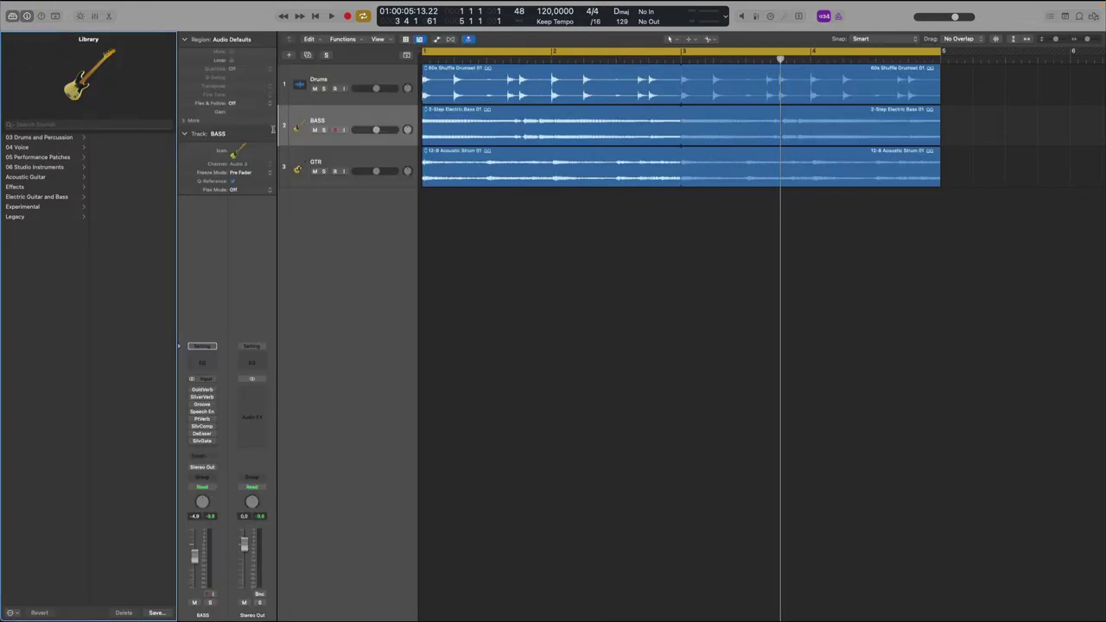
click(12, 15)
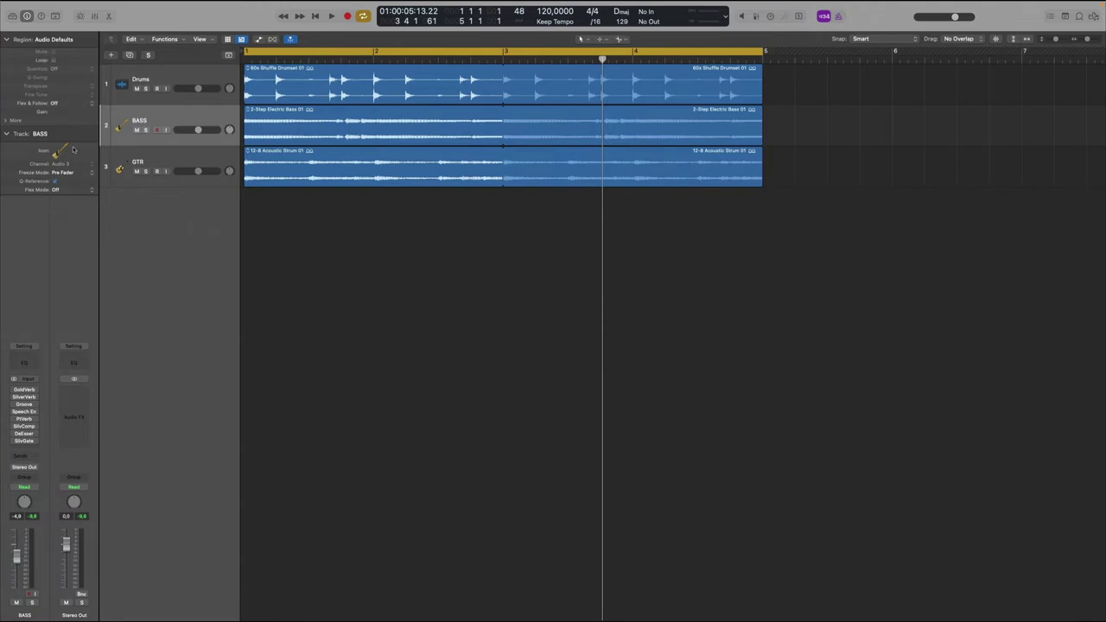
click(12, 16)
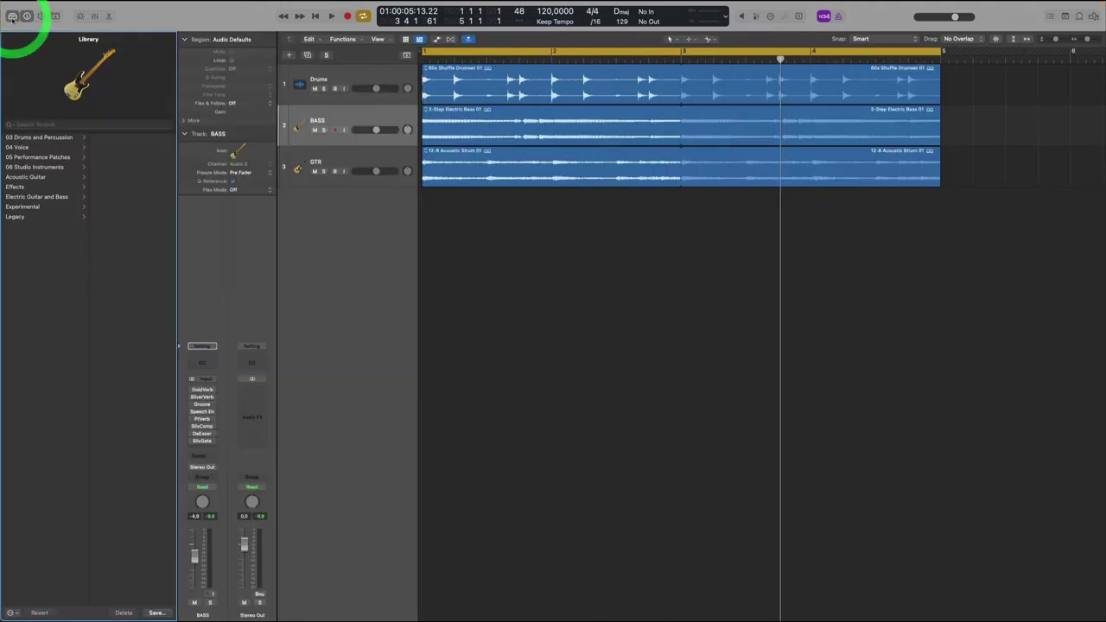
Open the Sound Library Manager and expand the Legacy and Compatibility package group to inspect its contents
click(26, 6)
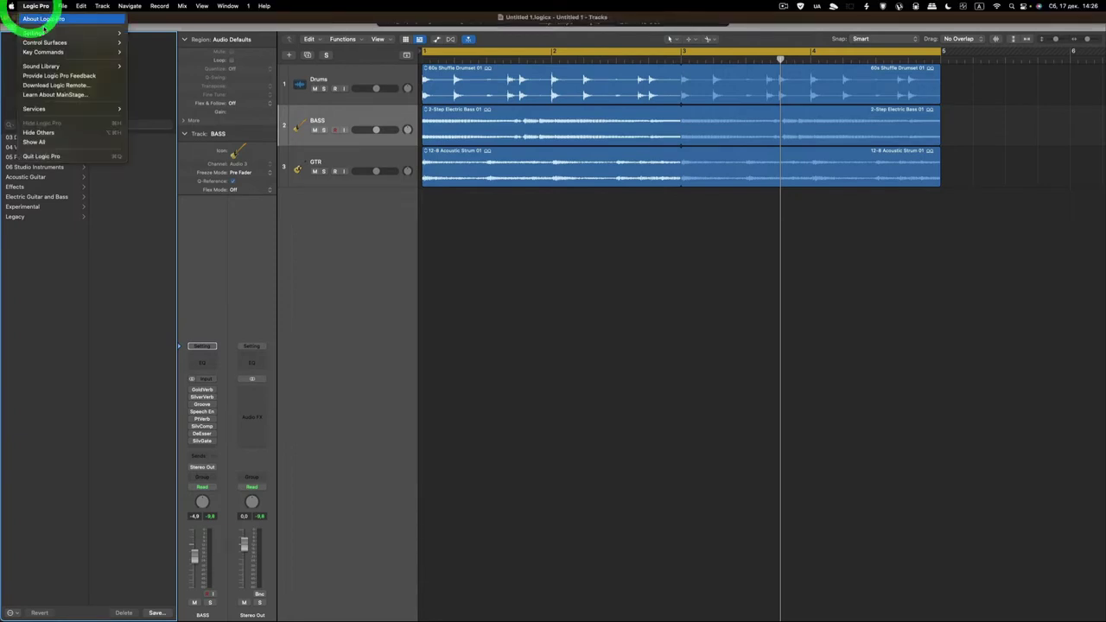
mouse_move(86, 65)
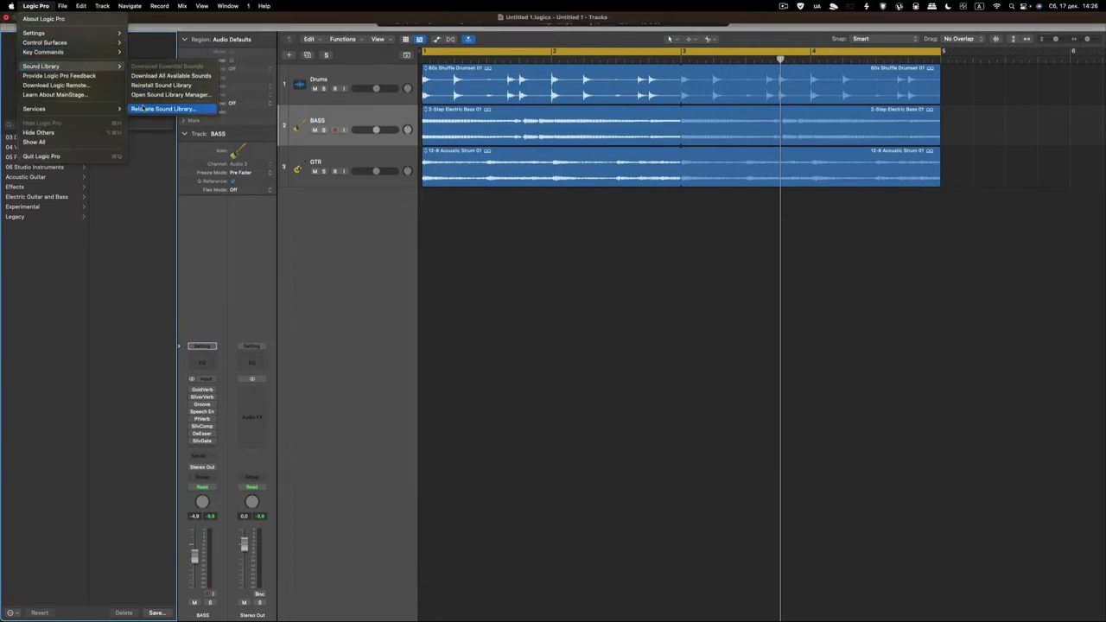
click(146, 95)
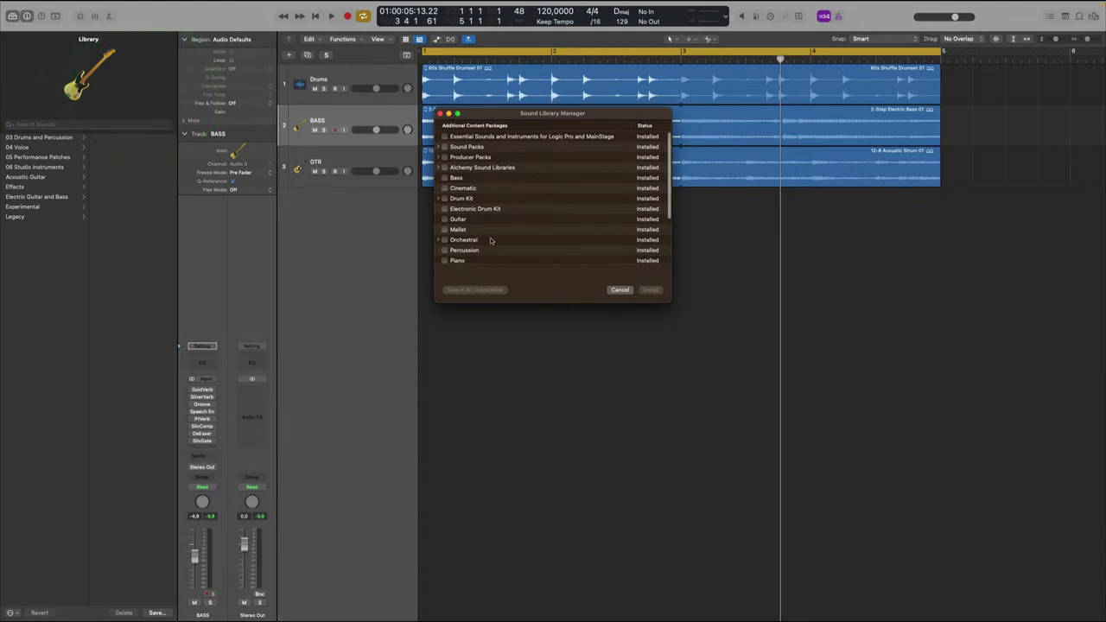
scroll(494, 259, down, 5)
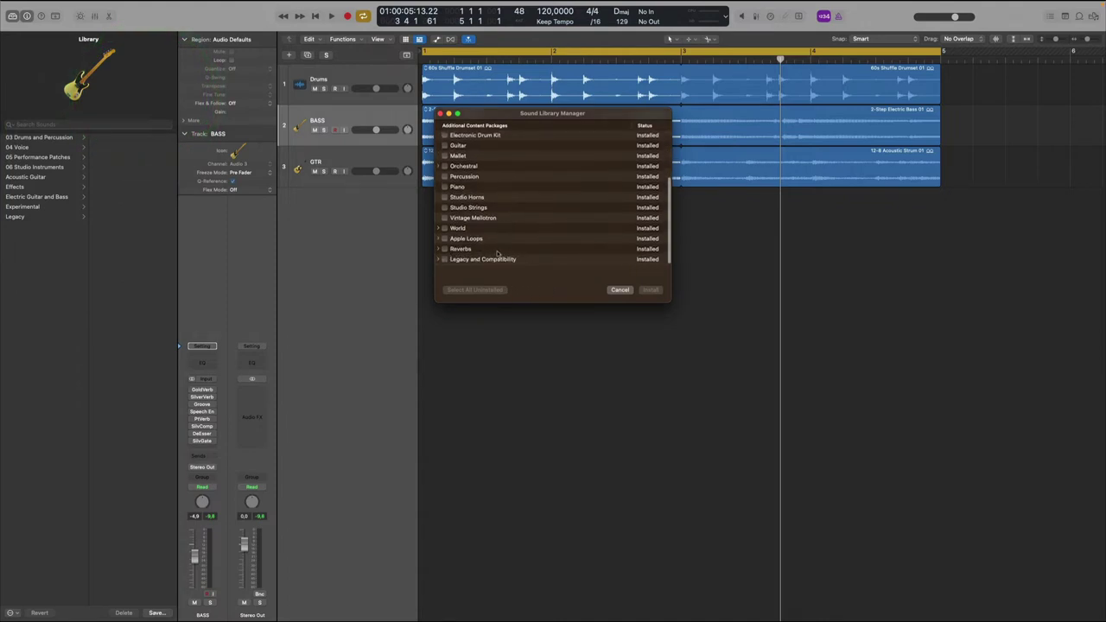
click(439, 259)
scroll(485, 217, down, 3)
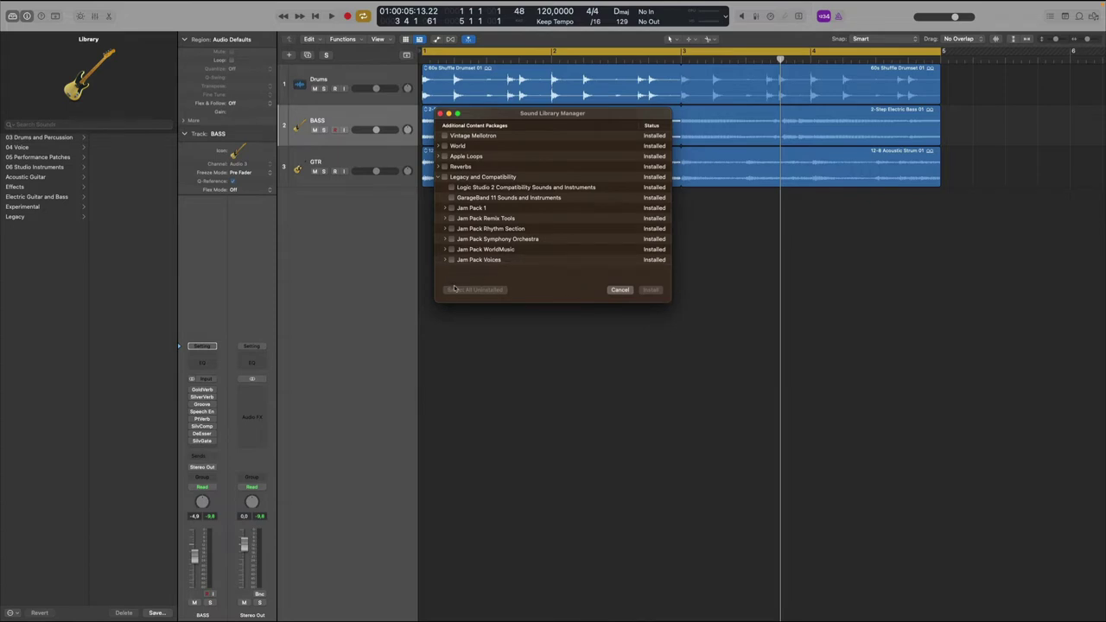
Check the installation status of all content packages in an enlarged Sound Library Manager window, and close it
scroll(541, 147, up, 10)
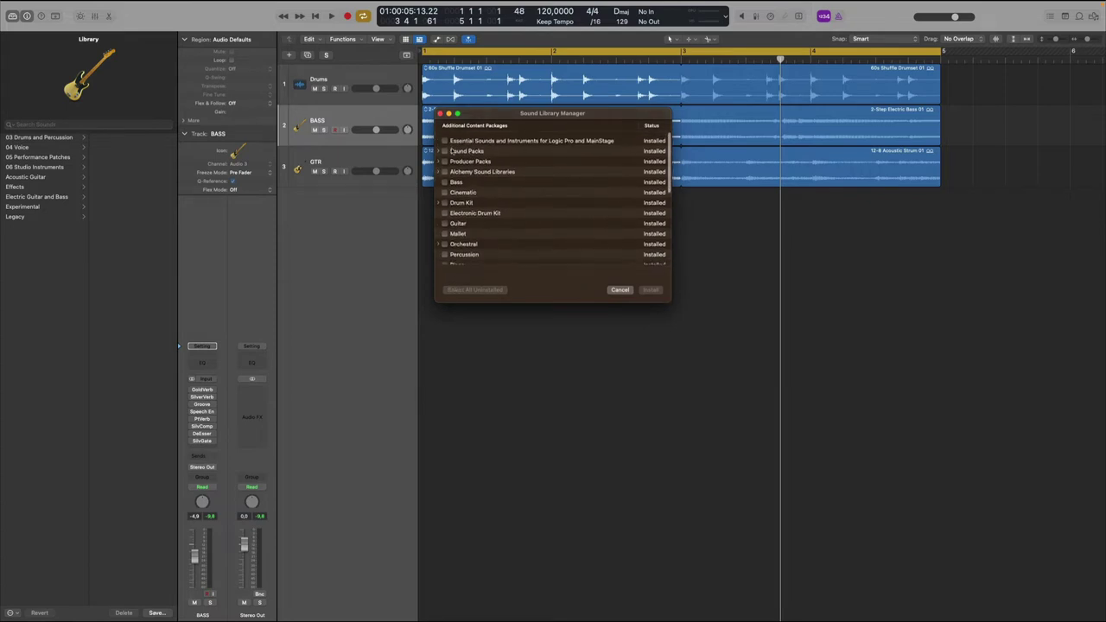
scroll(520, 182, down, 10)
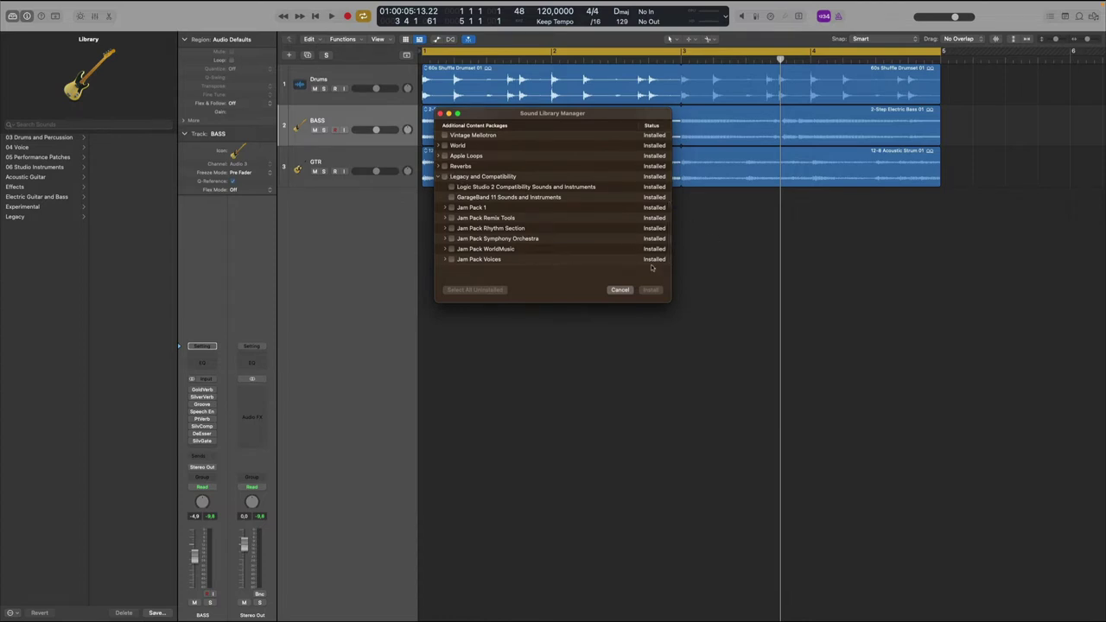
drag(669, 298, 695, 322)
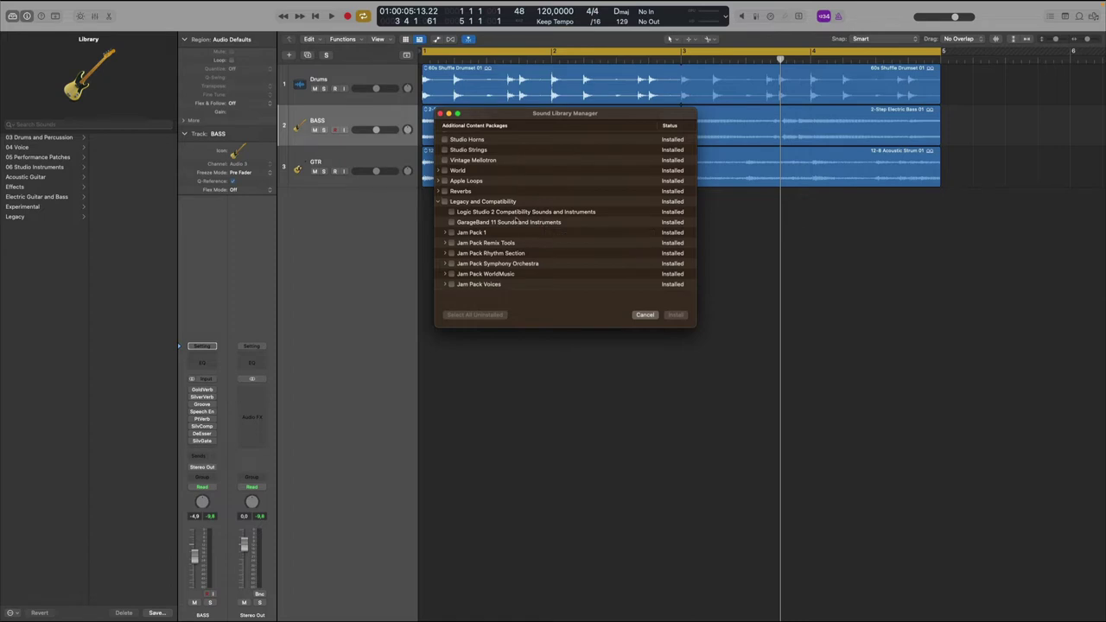
scroll(499, 276, down, 2)
click(440, 114)
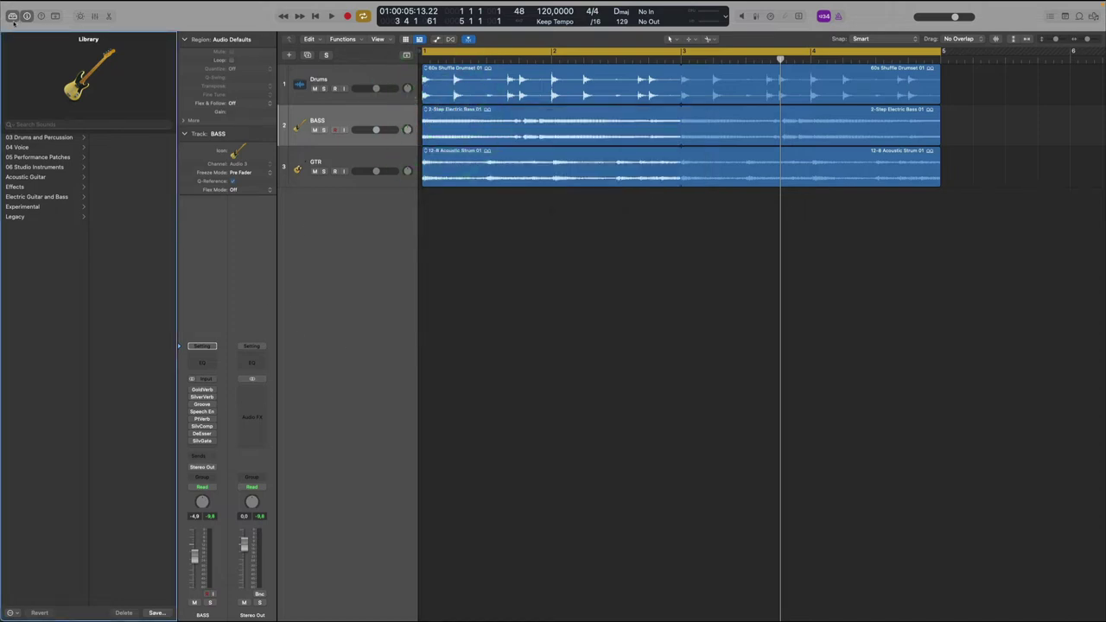
click(320, 76)
click(332, 113)
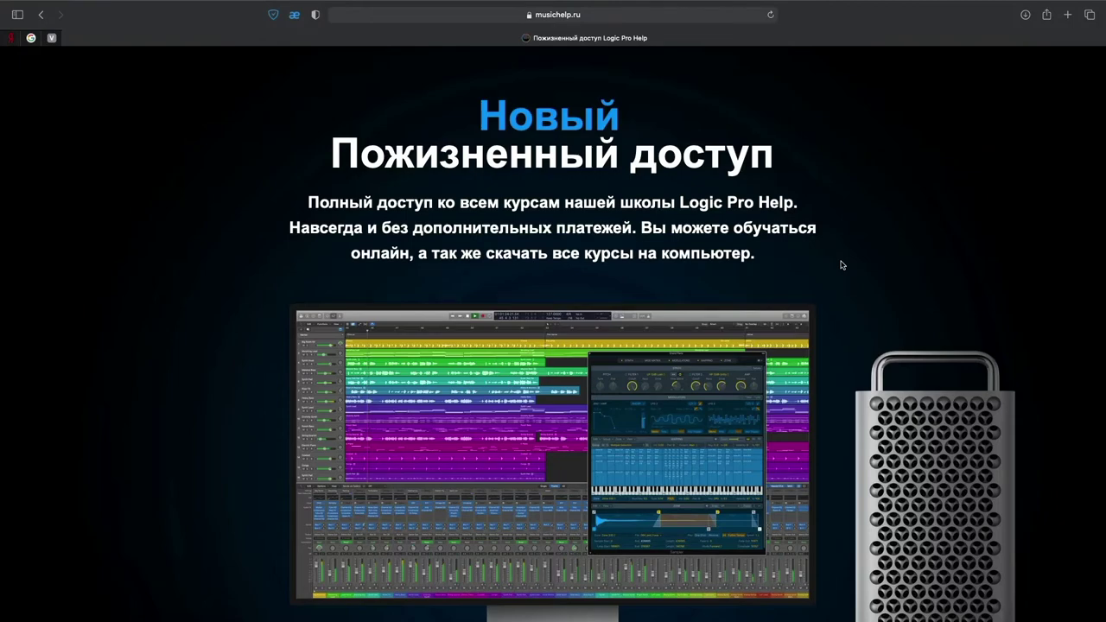
Examine the lifetime access offer on musichelp.ru in the browser, from its introduction down to the course package prices
scroll(842, 265, down, 5)
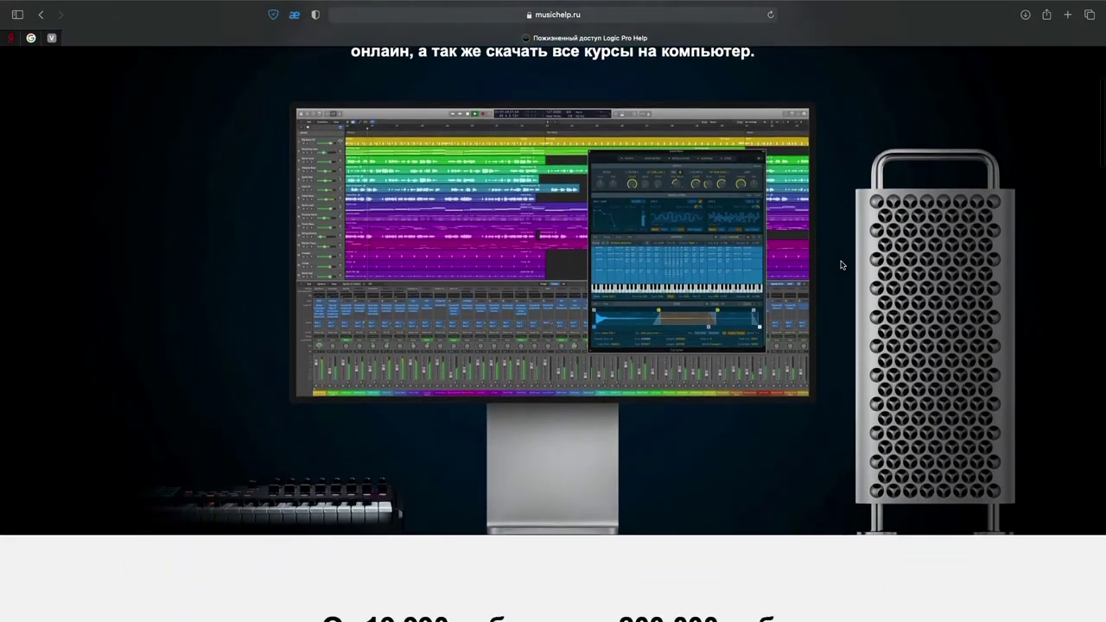
scroll(842, 265, down, 5)
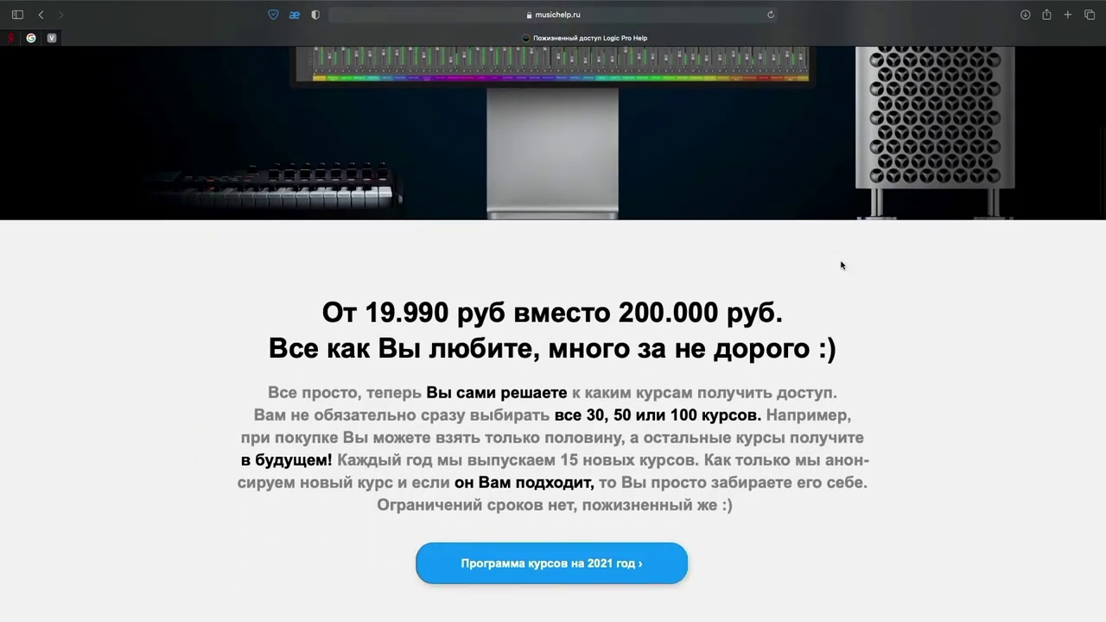
scroll(881, 276, down, 4)
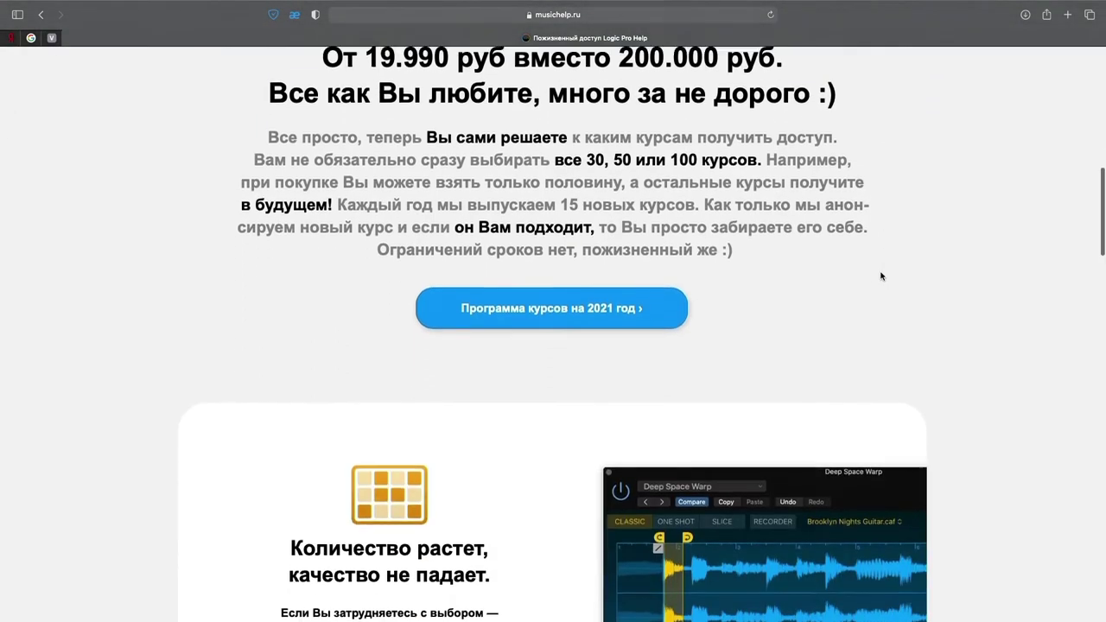
scroll(881, 277, down, 4)
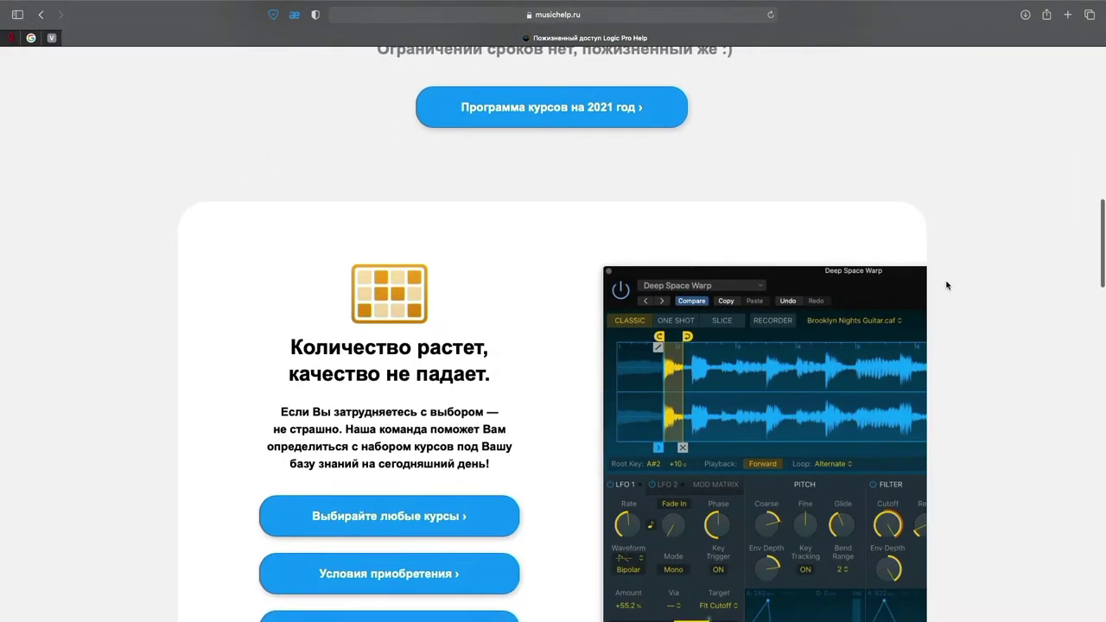
scroll(946, 285, down, 3)
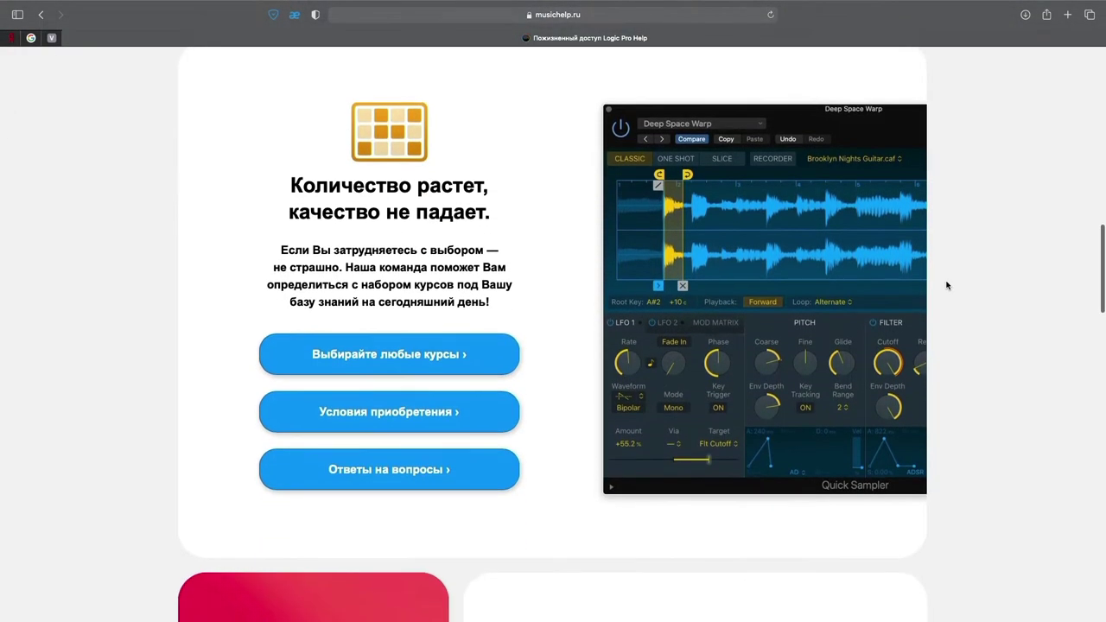
scroll(946, 285, down, 1)
scroll(946, 285, down, 5)
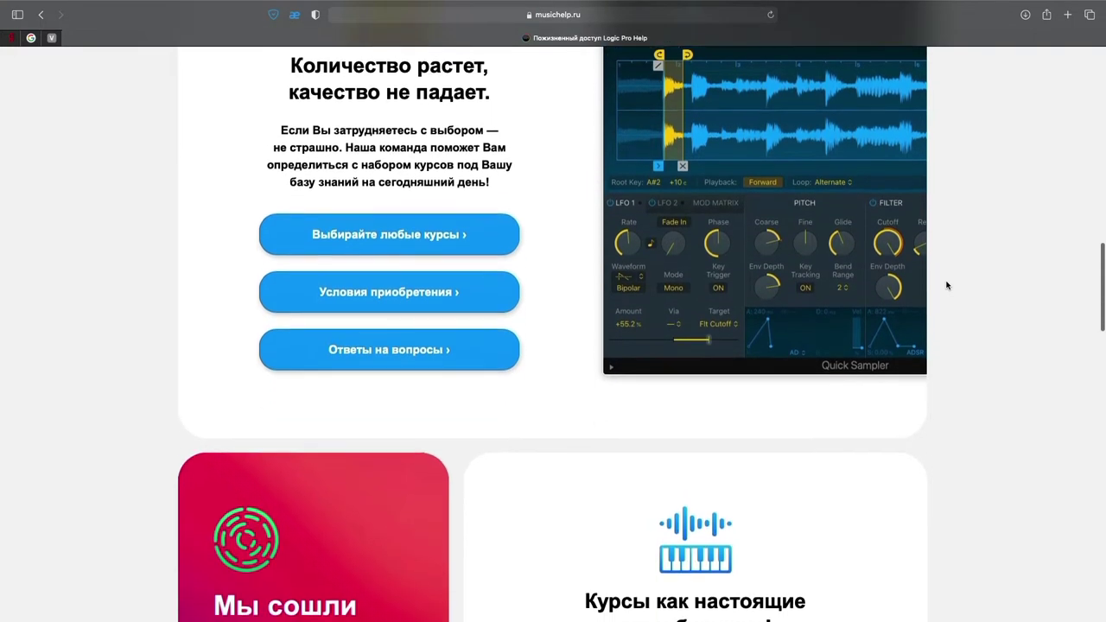
scroll(946, 285, down, 4)
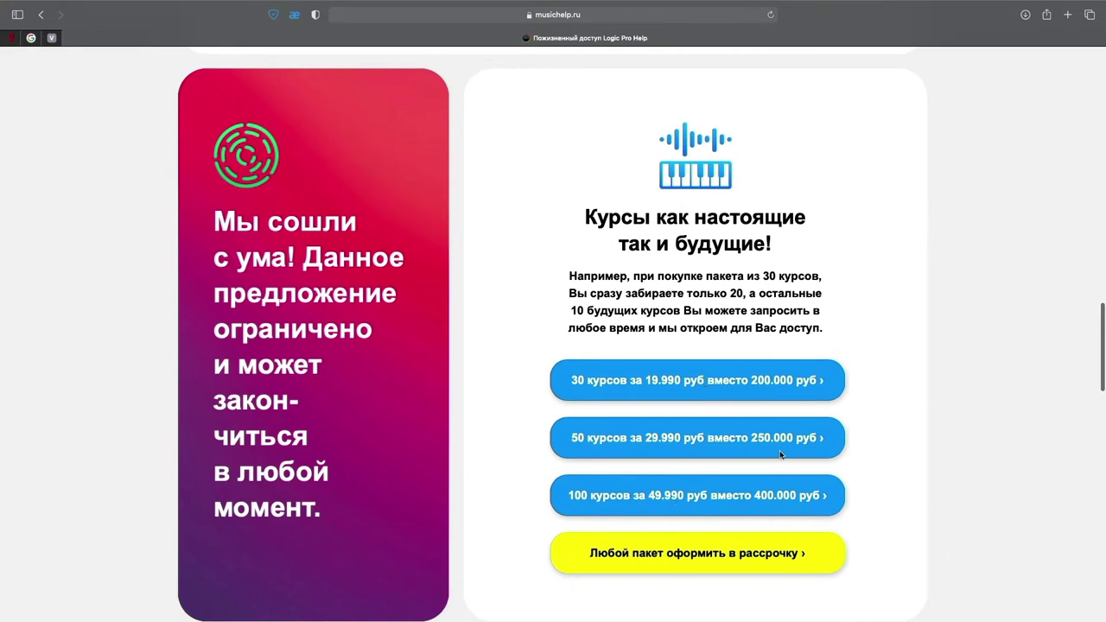
scroll(573, 233, down, 5)
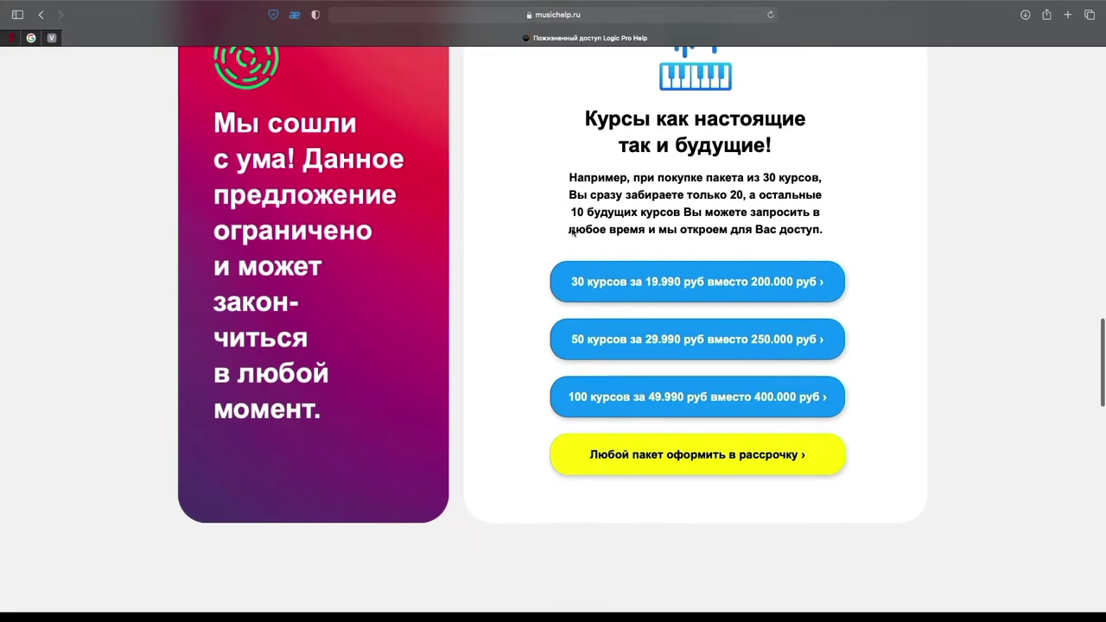
Open the Logic Pro X video courses page, examine its course categories down to the any-DAW section, and close it
click(572, 230)
scroll(884, 329, down, 6)
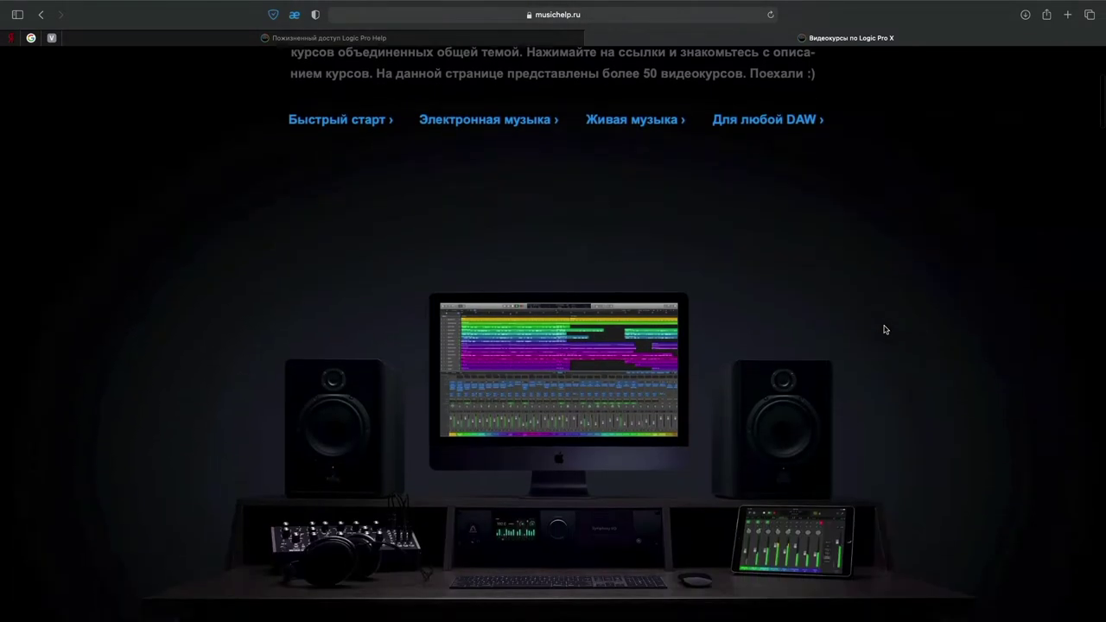
scroll(883, 329, down, 10)
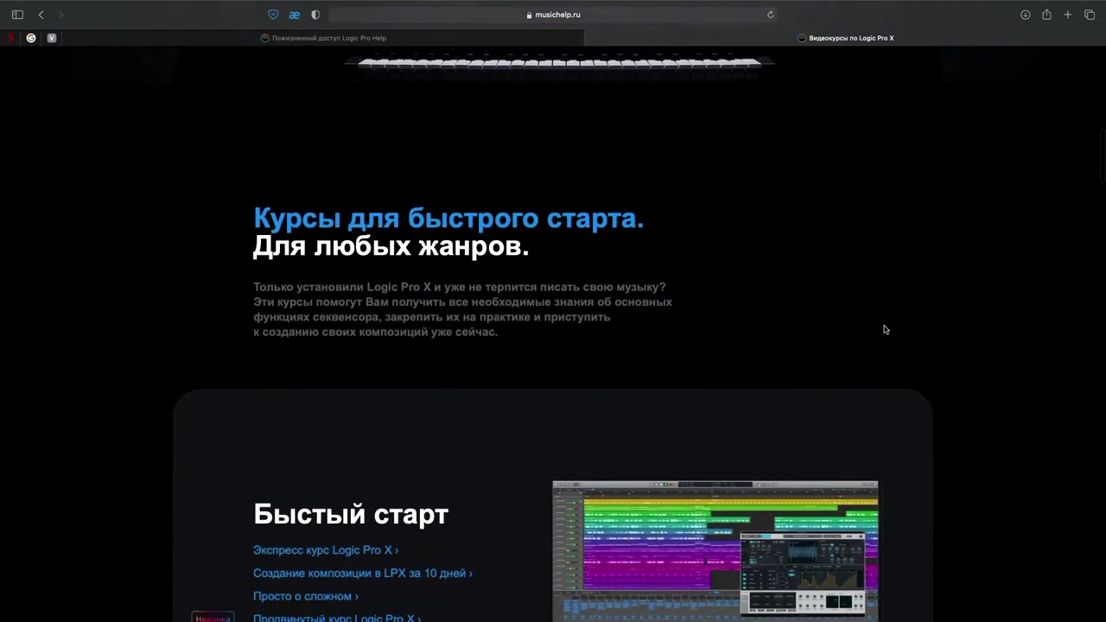
scroll(883, 329, down, 9)
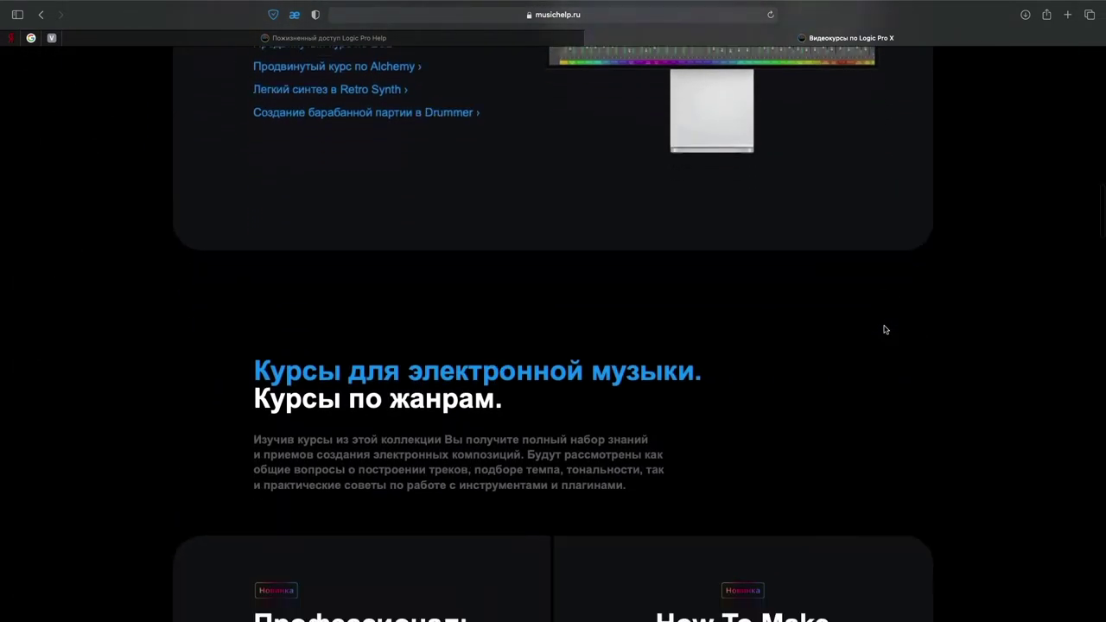
scroll(884, 329, down, 8)
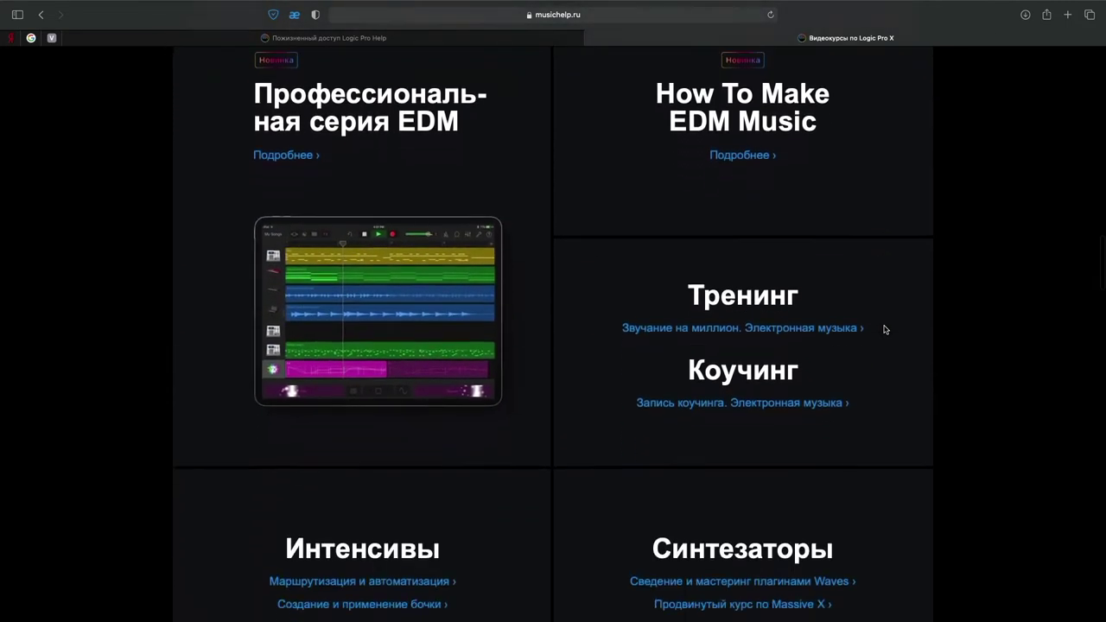
scroll(883, 329, down, 8)
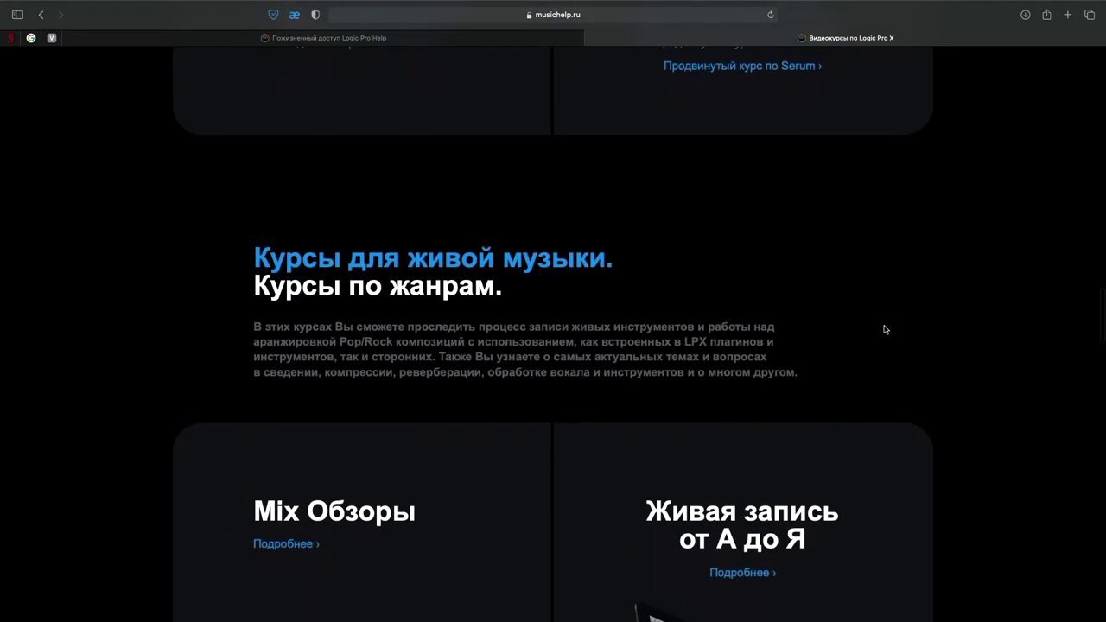
scroll(884, 329, down, 8)
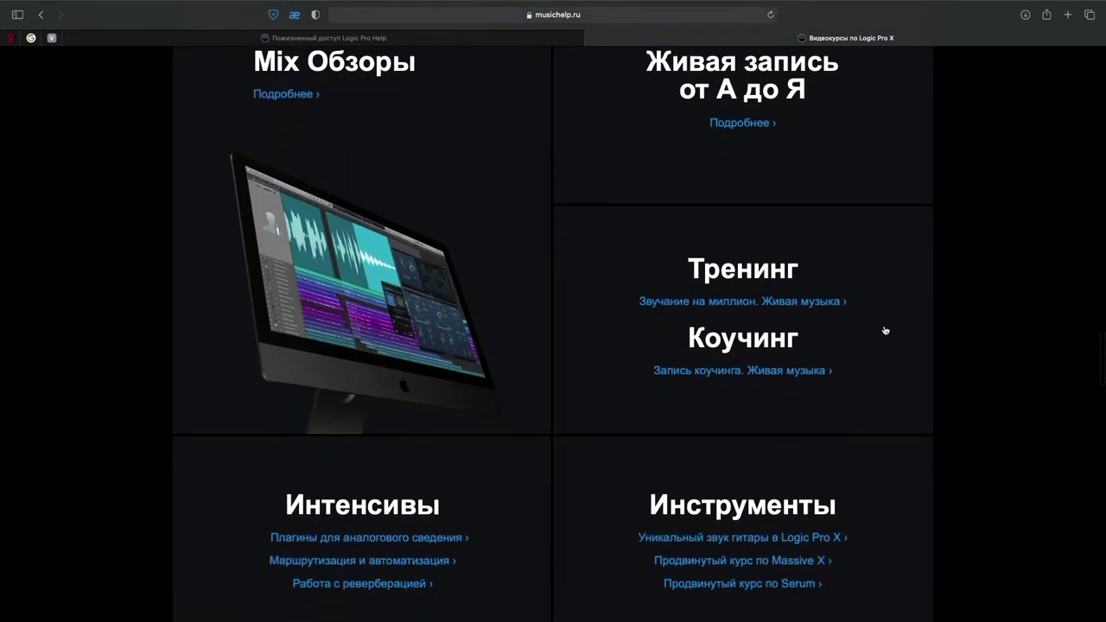
scroll(884, 330, down, 10)
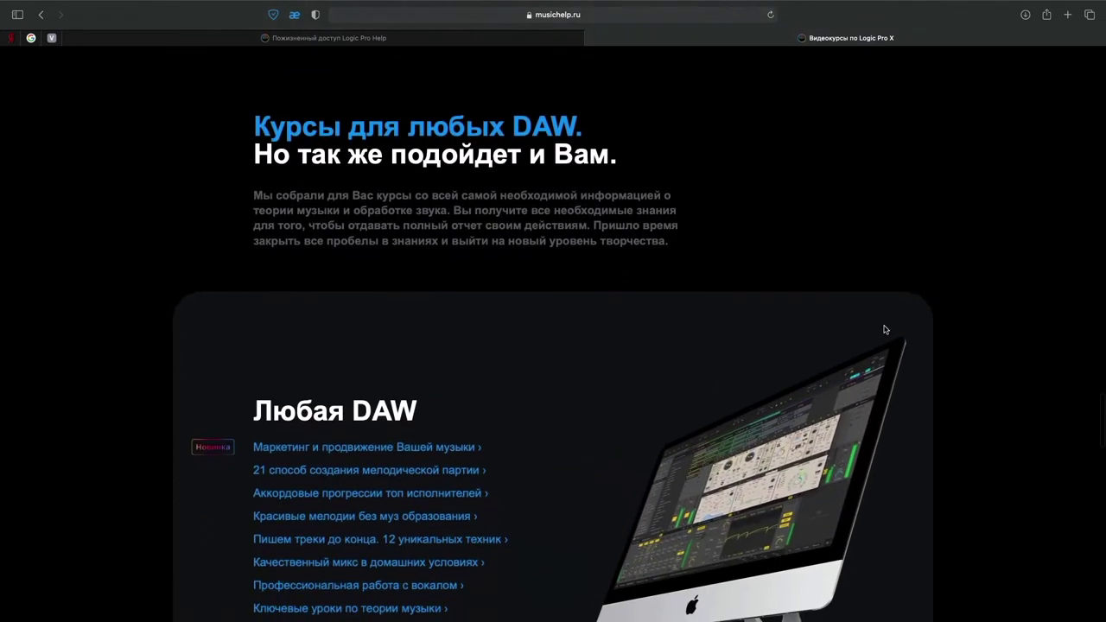
scroll(884, 329, down, 2)
key(super+w)
Read the purchase conditions (Условия приобретения) of the lifetime access offer, close them and return to the course packages
scroll(1046, 352, up, 4)
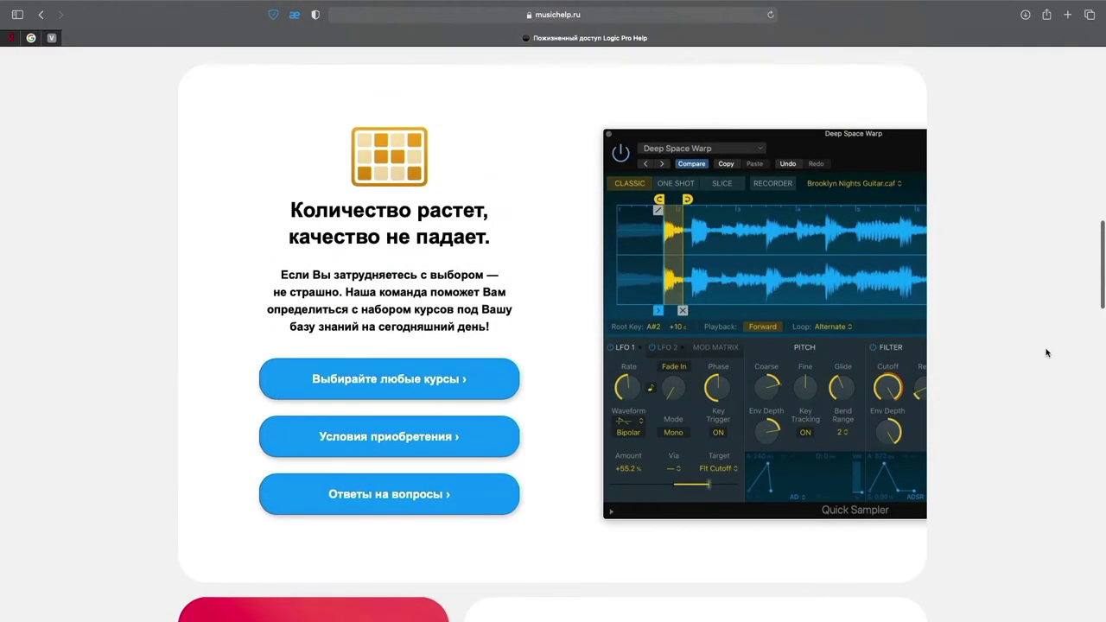
scroll(896, 355, up, 1)
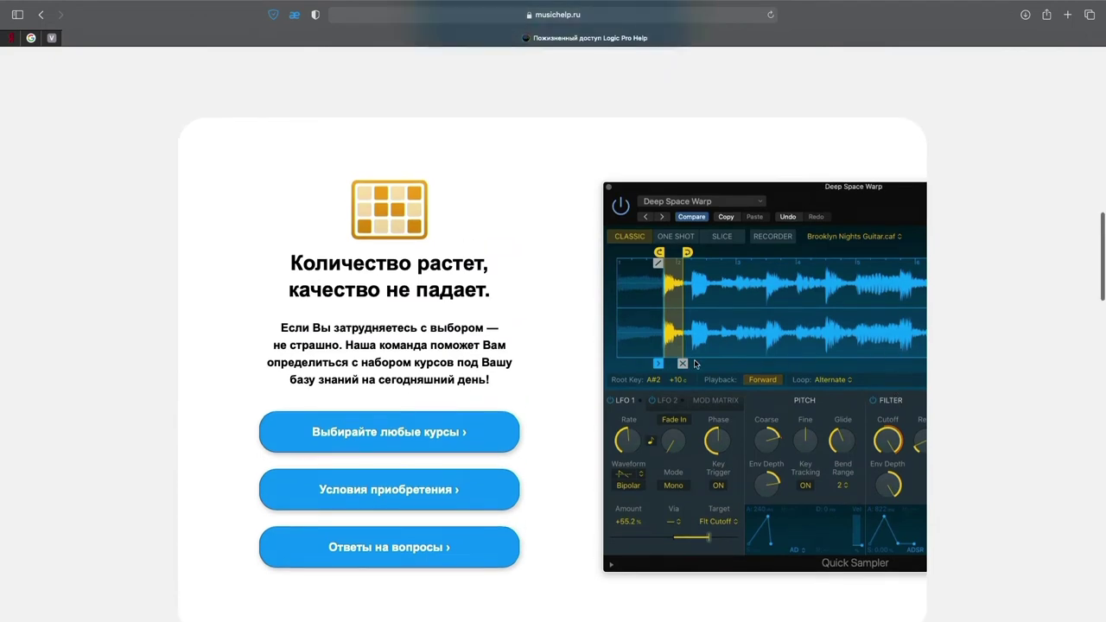
scroll(697, 366, down, 2)
scroll(698, 366, down, 5)
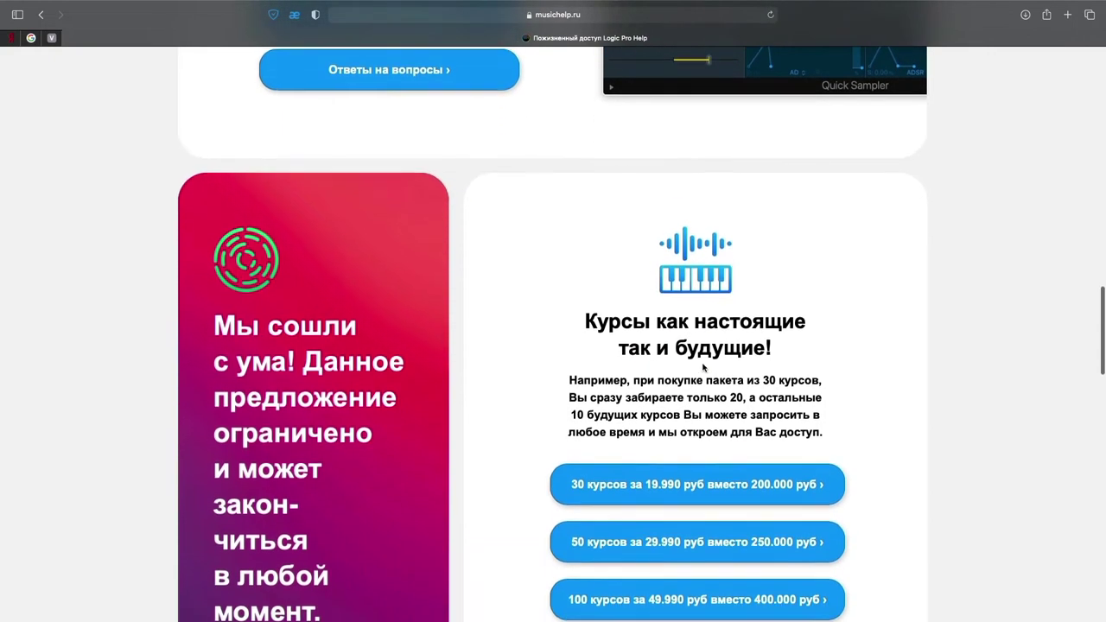
scroll(701, 368, down, 2)
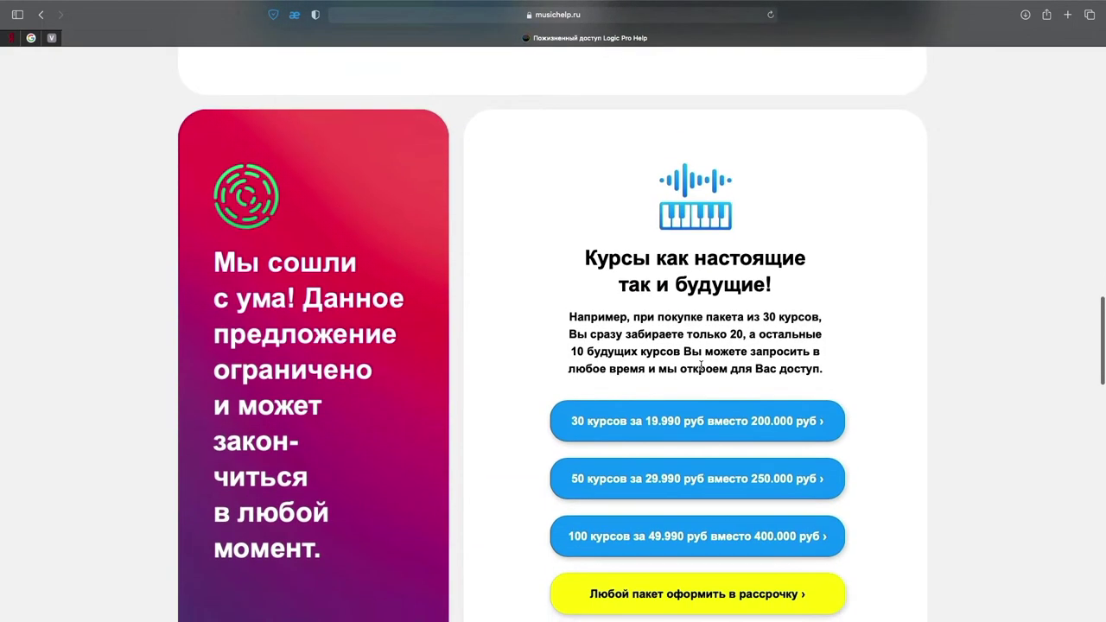
scroll(698, 367, up, 4)
scroll(699, 368, up, 3)
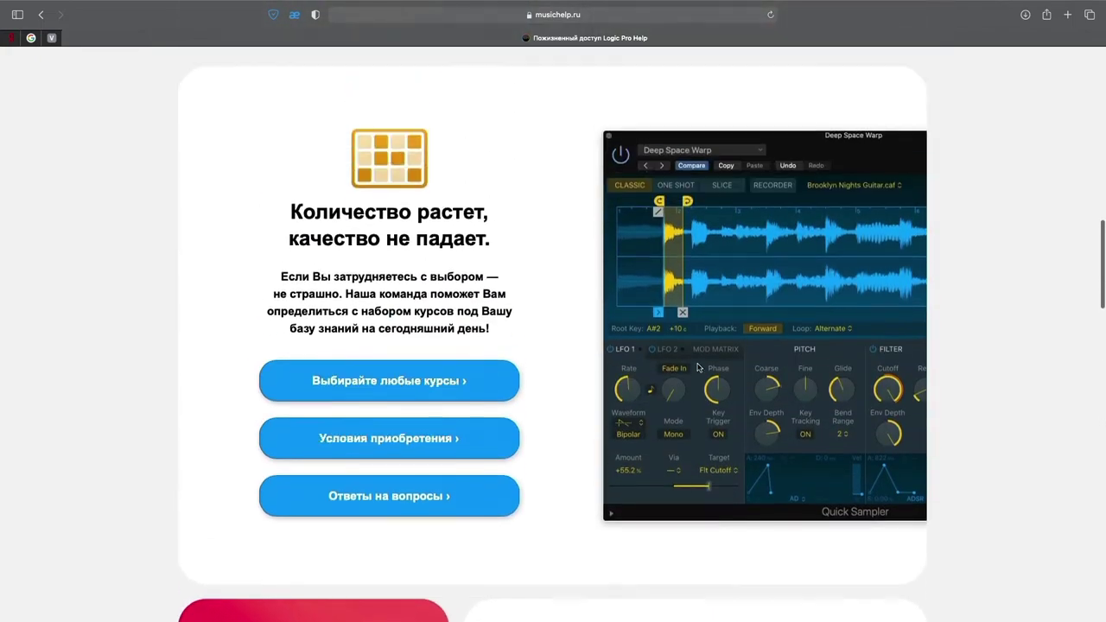
click(386, 454)
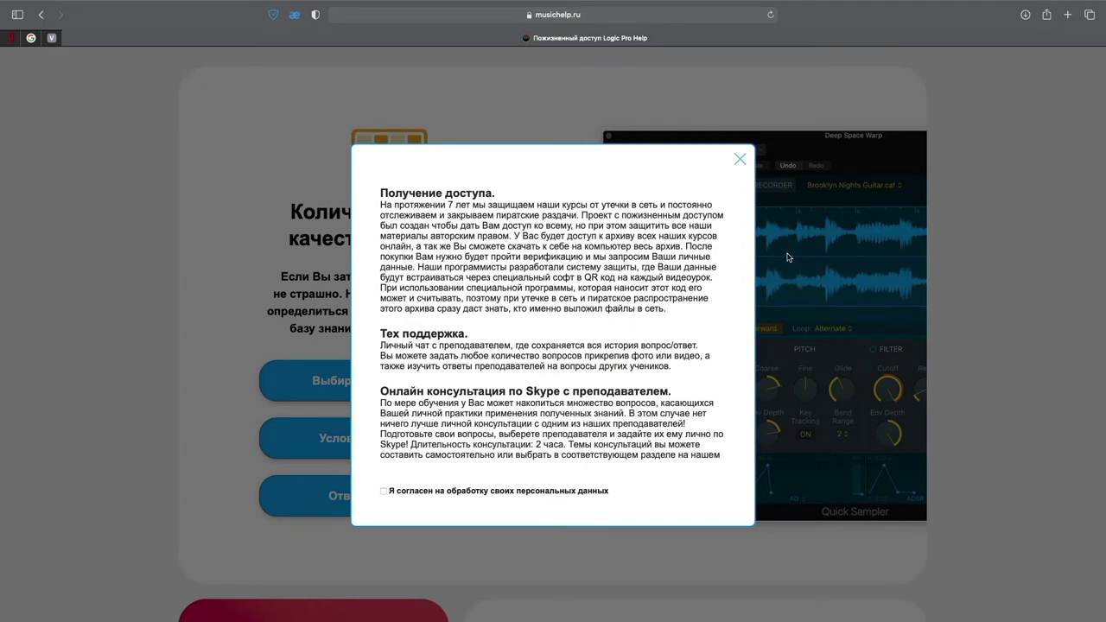
click(739, 162)
scroll(739, 165, down, 6)
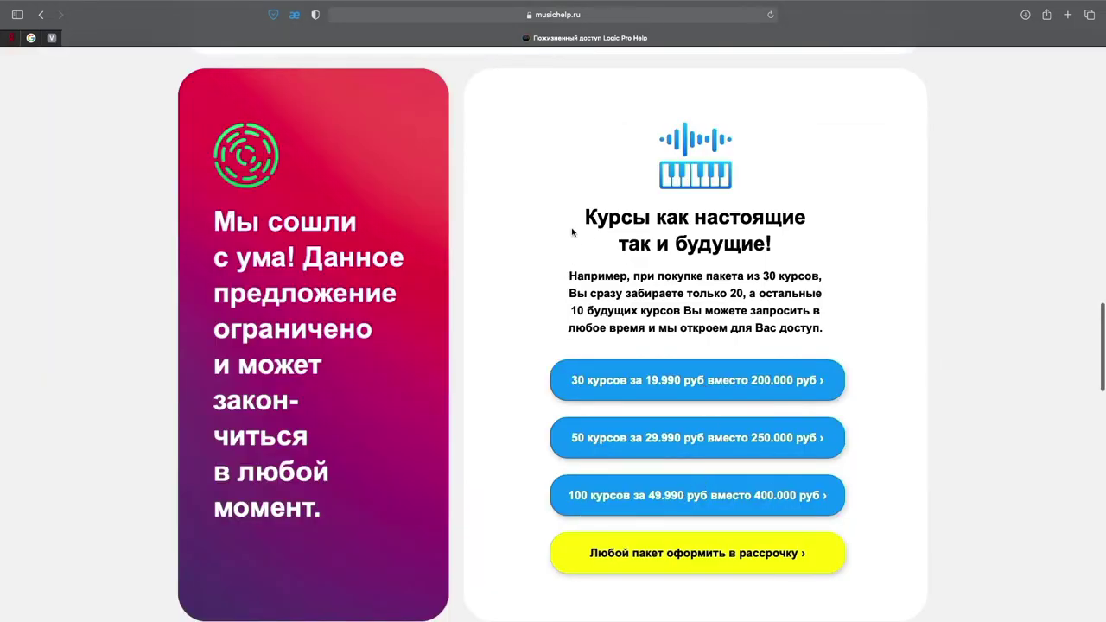
Examine the rest of the lifetime access page: the extra privileges, commercial software, Skype consultation, photo answers, tech support and track reviews
scroll(1046, 351, down, 8)
scroll(1046, 352, down, 3)
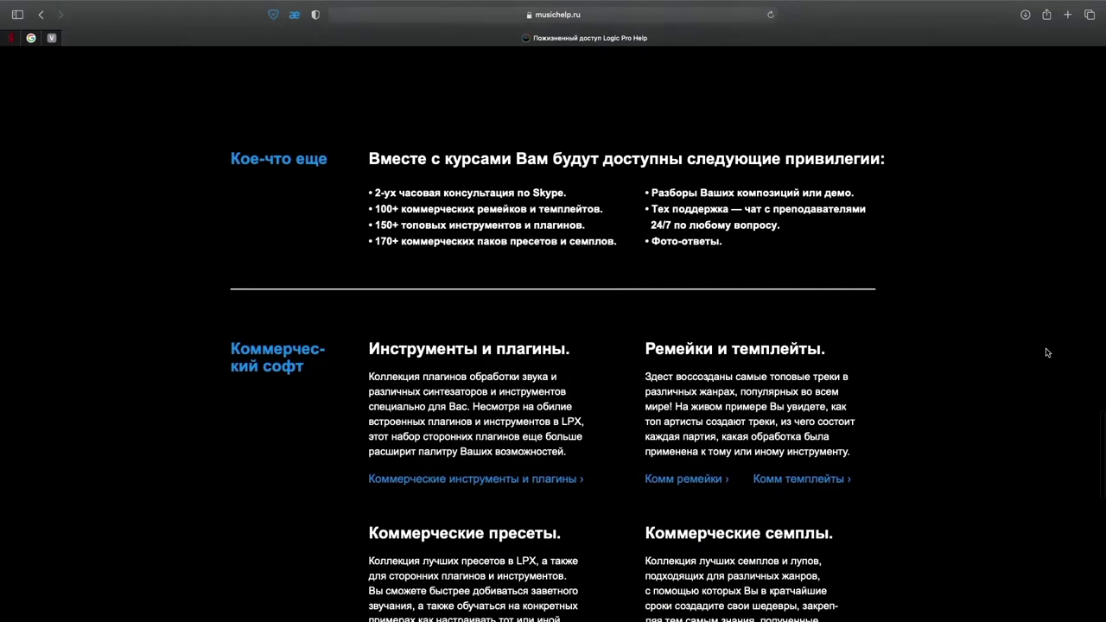
scroll(1046, 353, down, 3)
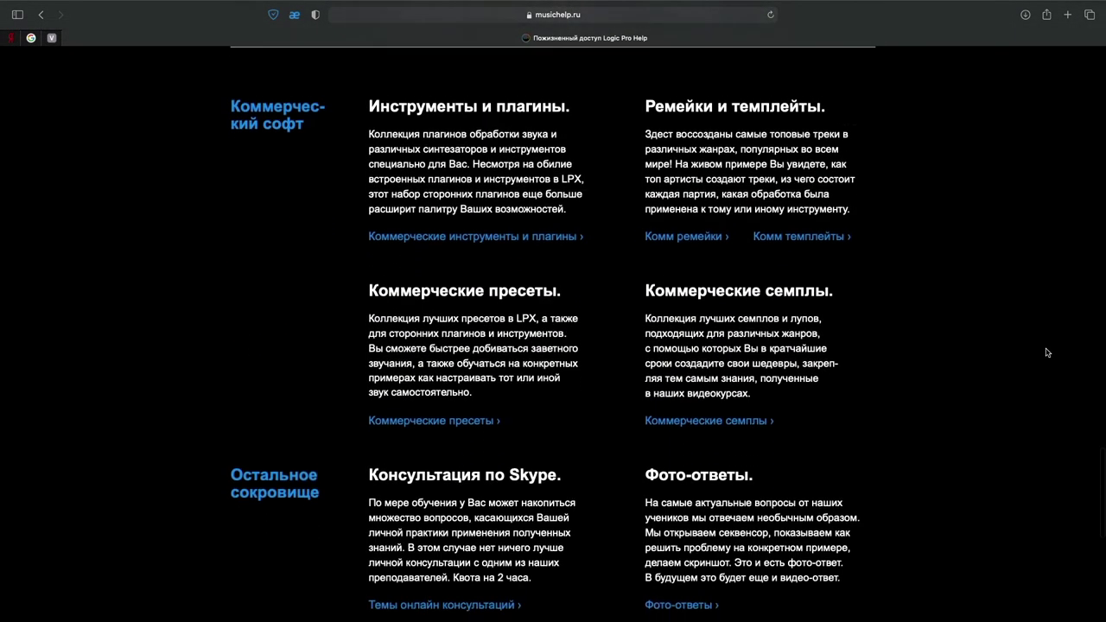
scroll(1046, 352, down, 3)
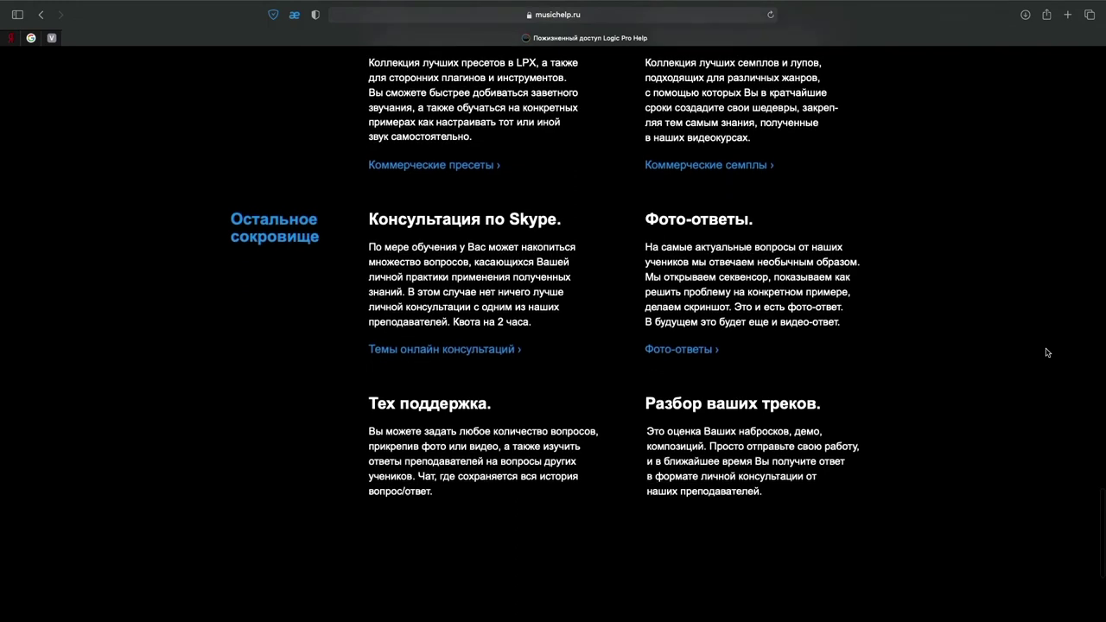
scroll(1046, 352, down, 1)
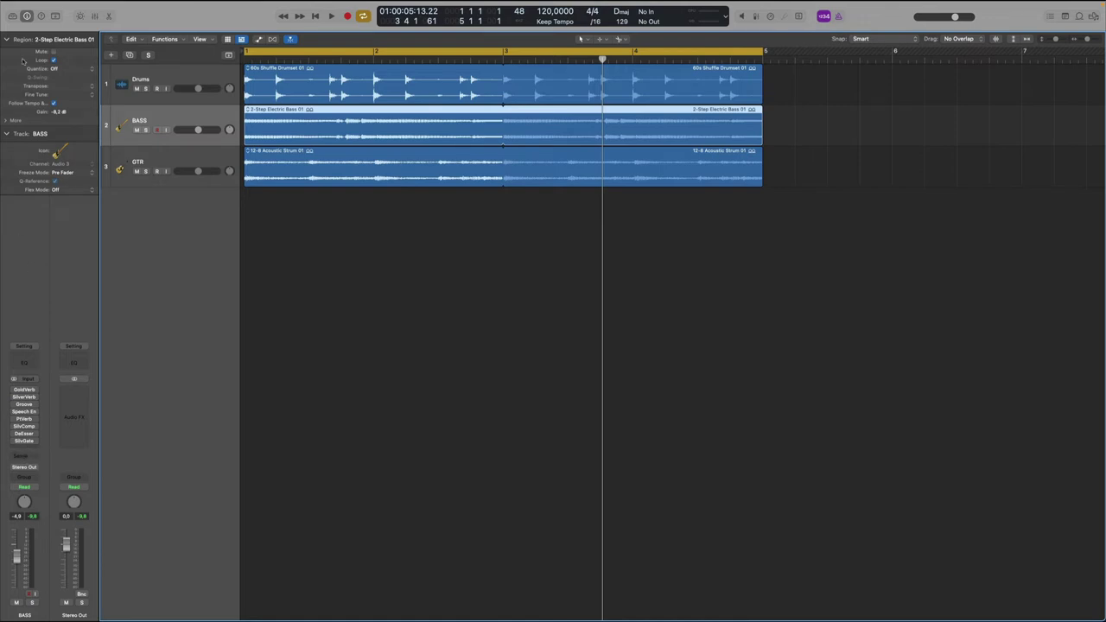
In Logic Pro, browse the built-in Logic effect categories for an empty insert slot on the BASS channel, and dismiss the list
click(28, 450)
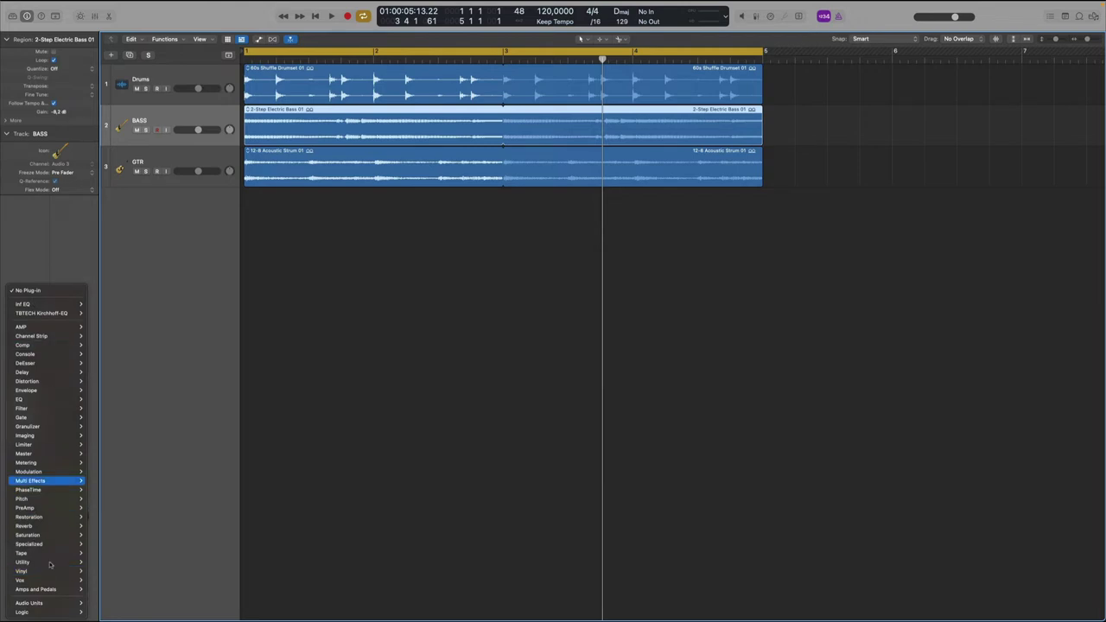
mouse_move(52, 612)
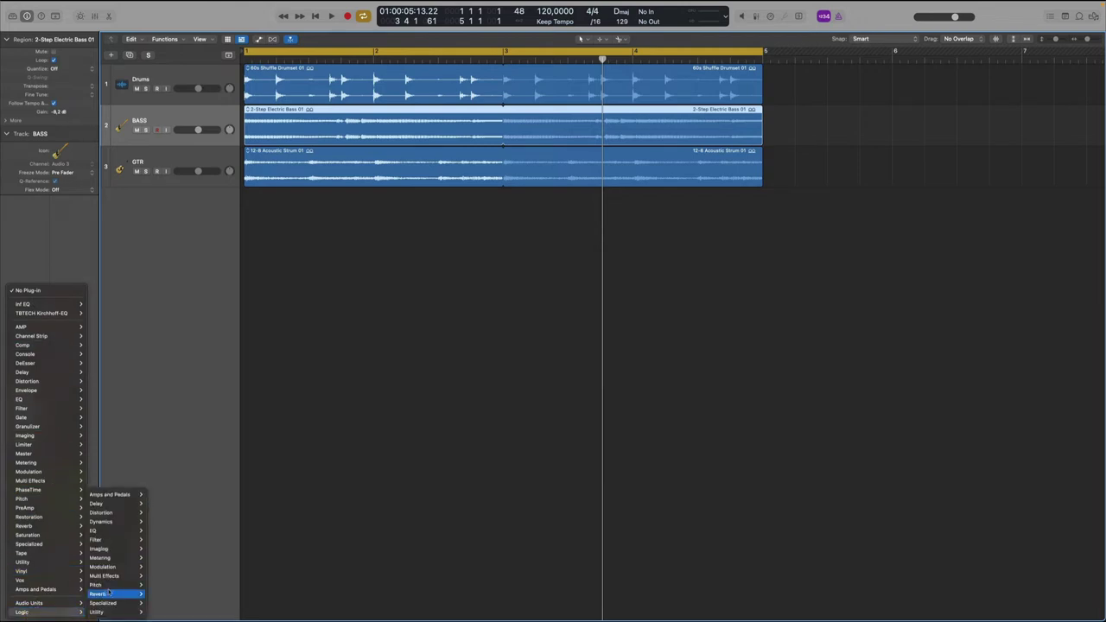
mouse_move(103, 503)
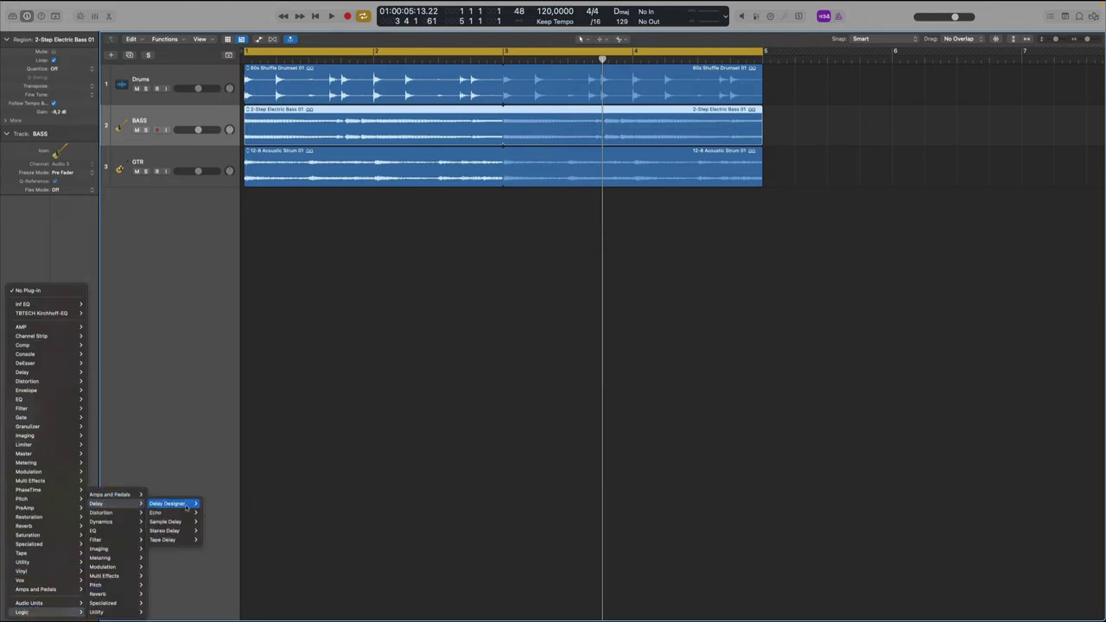
mouse_move(133, 548)
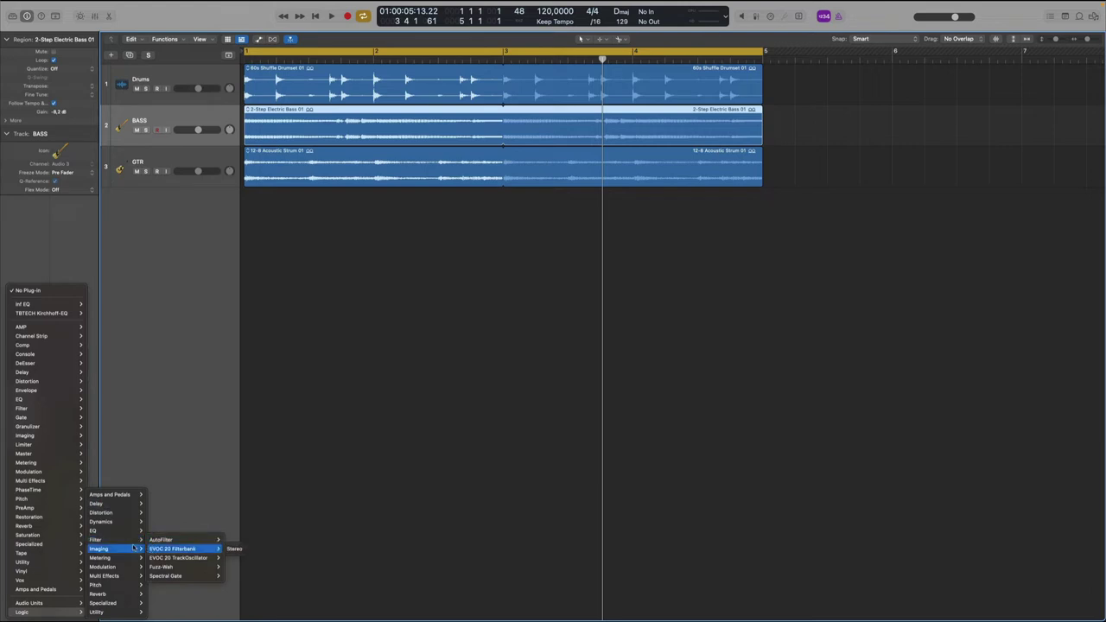
mouse_move(113, 603)
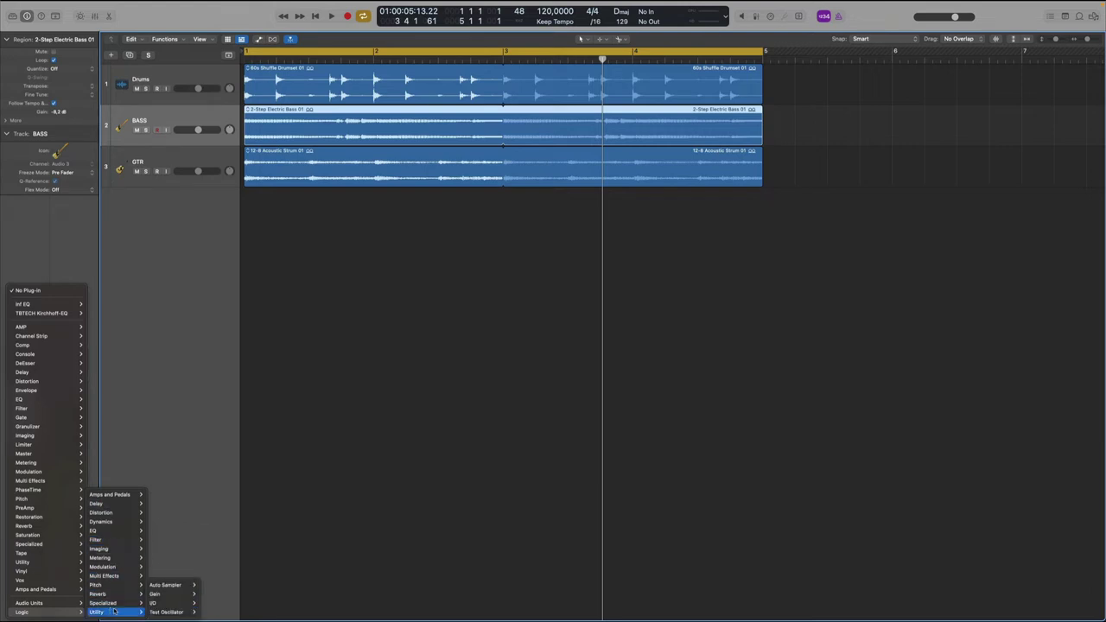
mouse_move(114, 577)
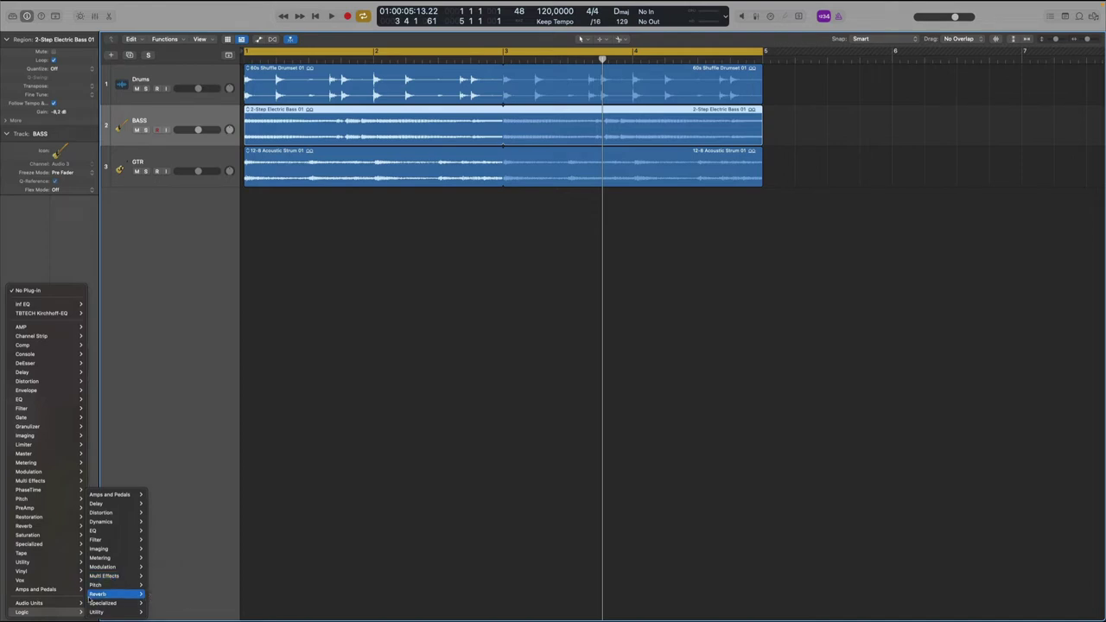
click(210, 300)
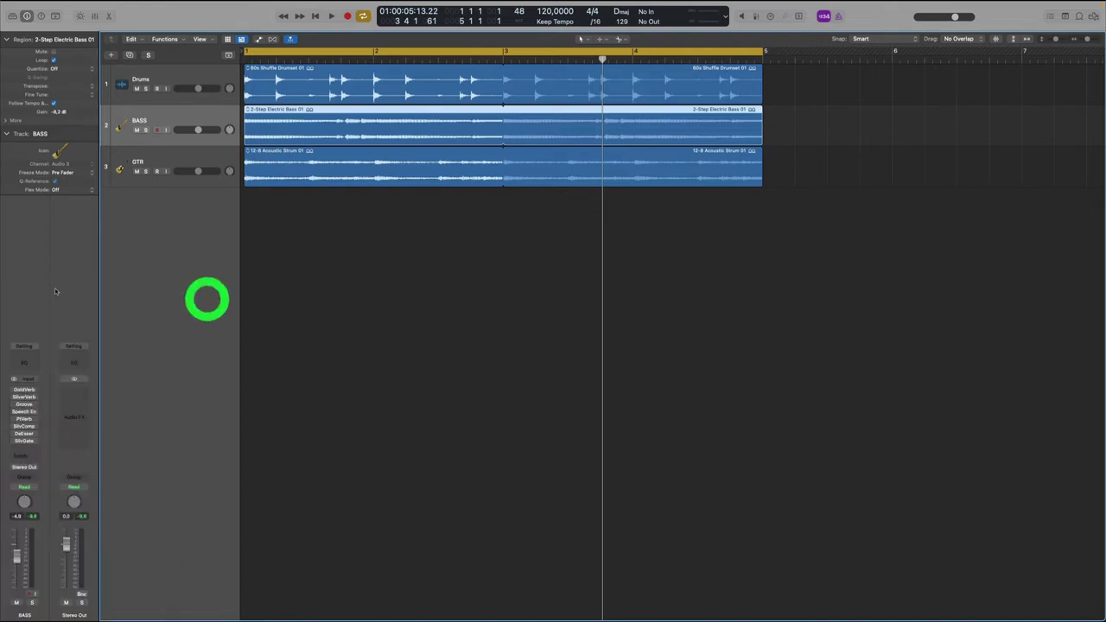
Insert the Legacy DJ EQ in the empty effect slot of the BASS channel and place its window below the tracks
alt+click(20, 446)
mouse_move(28, 512)
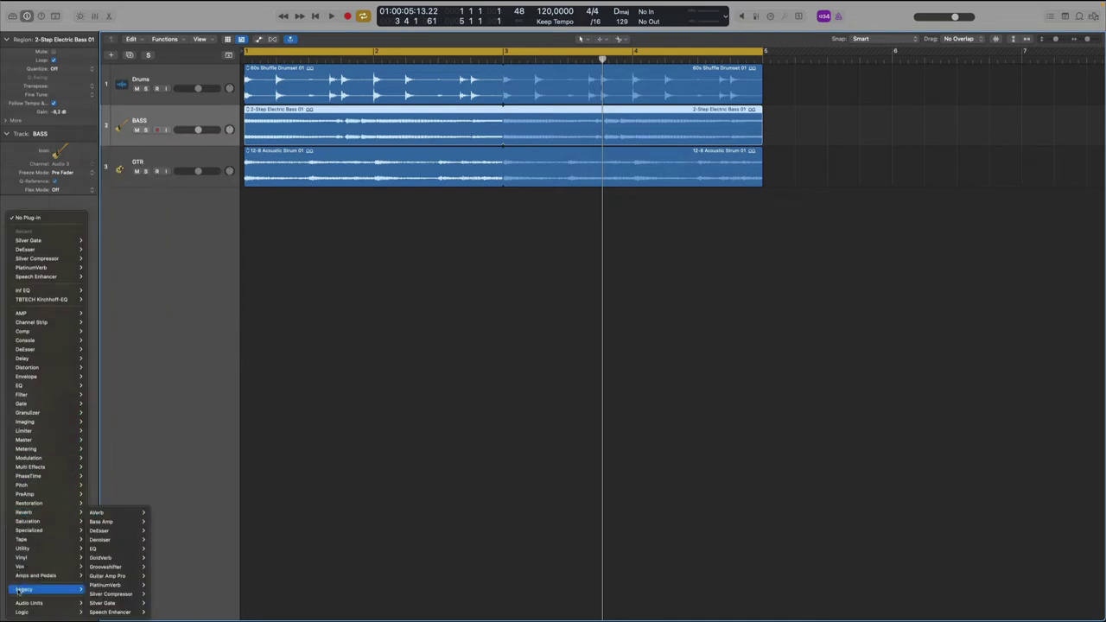
mouse_move(44, 593)
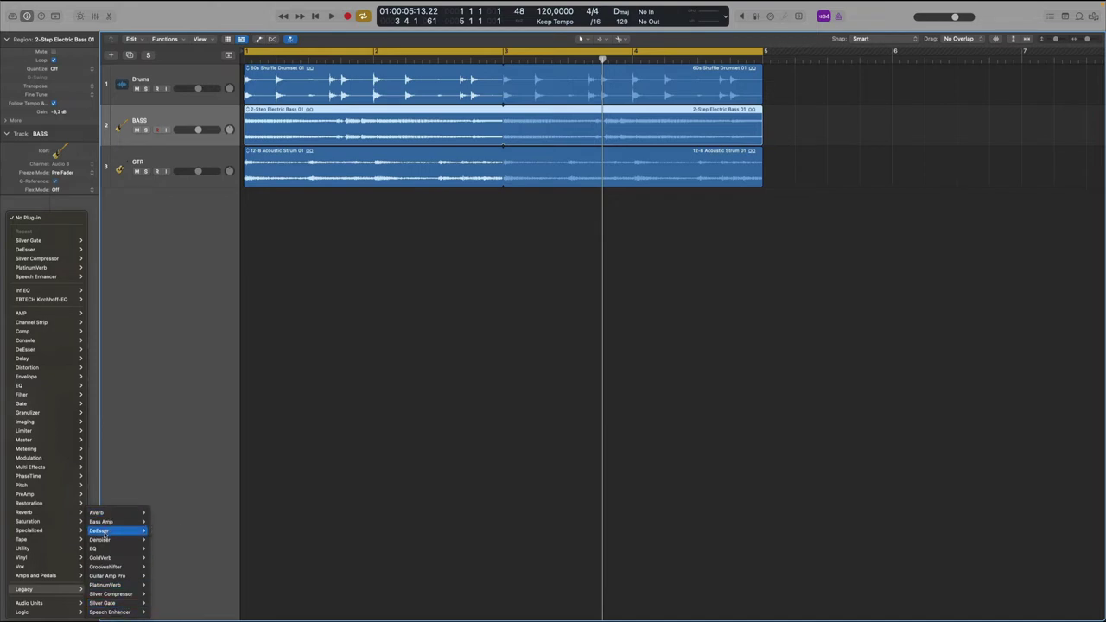
mouse_move(95, 548)
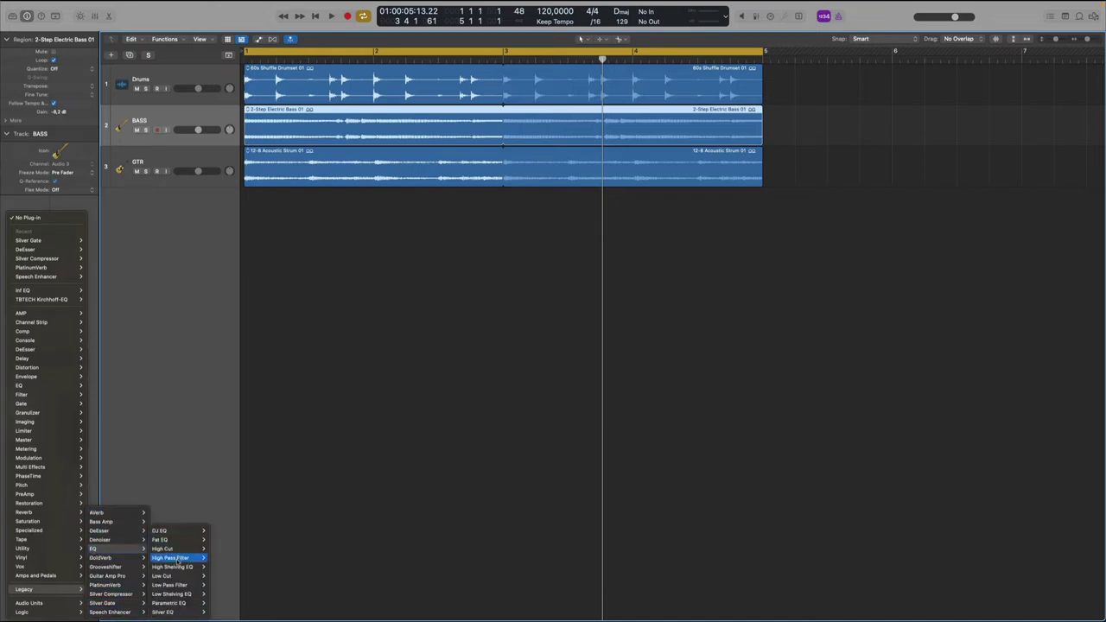
mouse_move(168, 531)
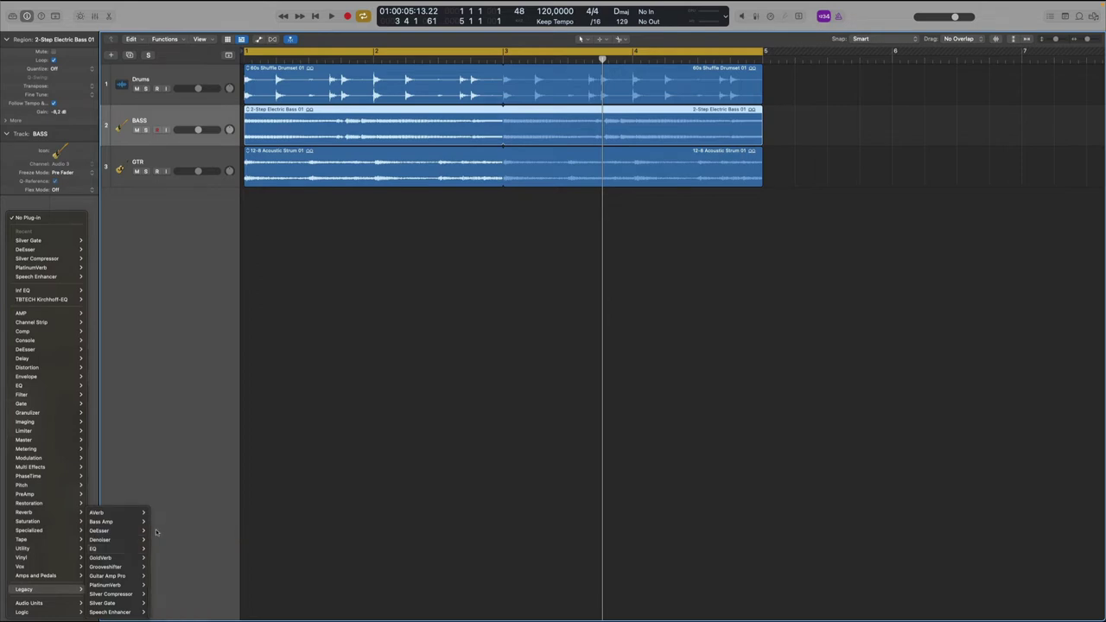
click(173, 533)
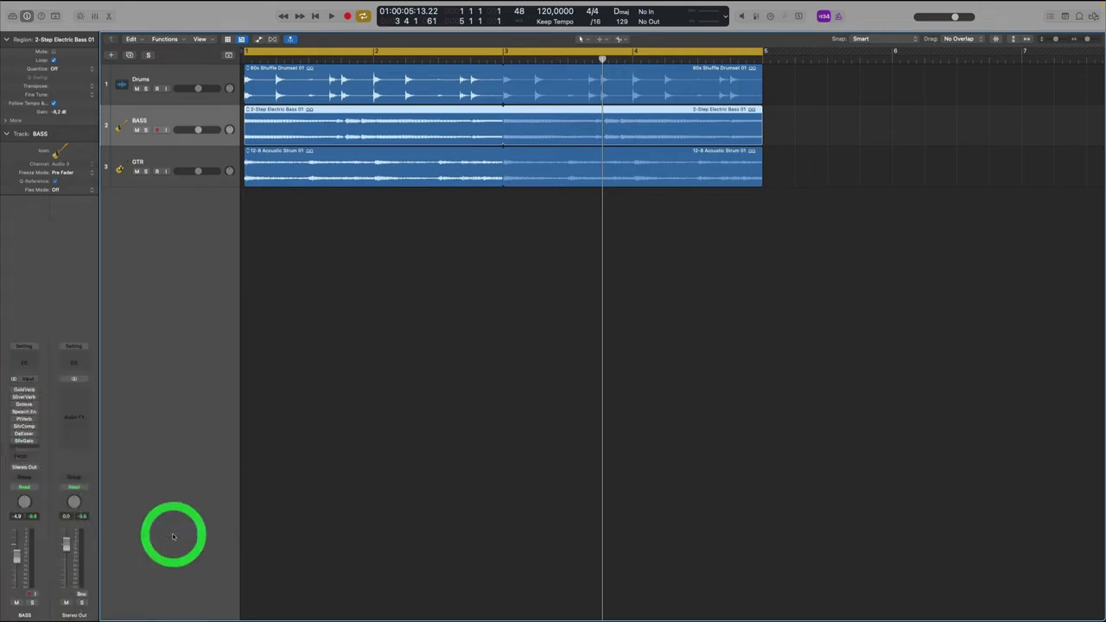
drag(491, 115, 529, 210)
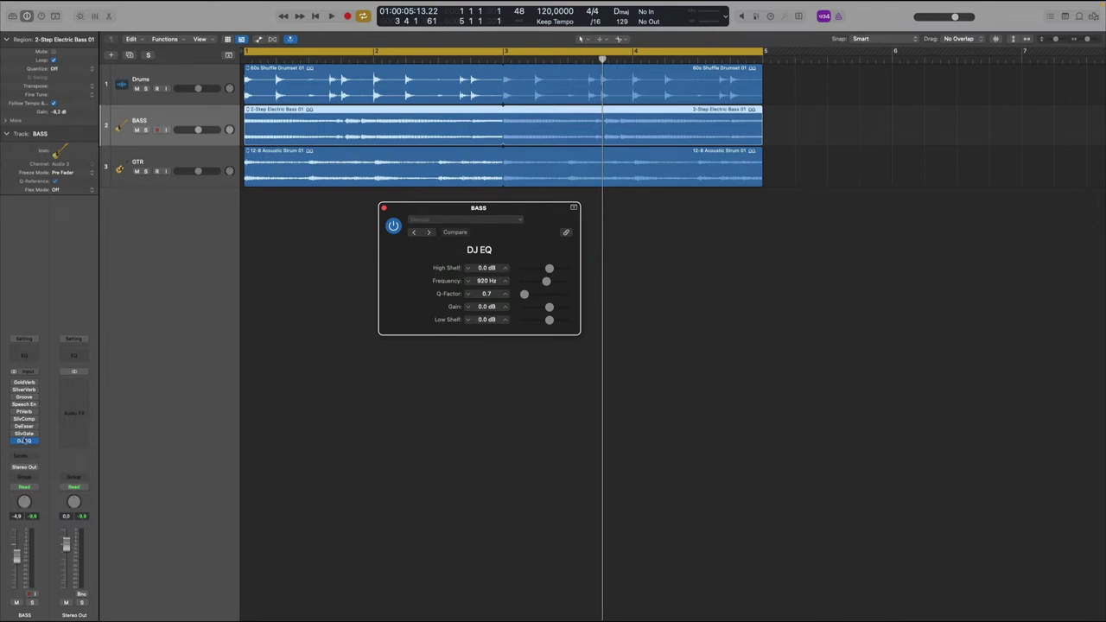
Replace DJ EQ on the BASS channel with the Legacy Fat EQ
click(37, 443)
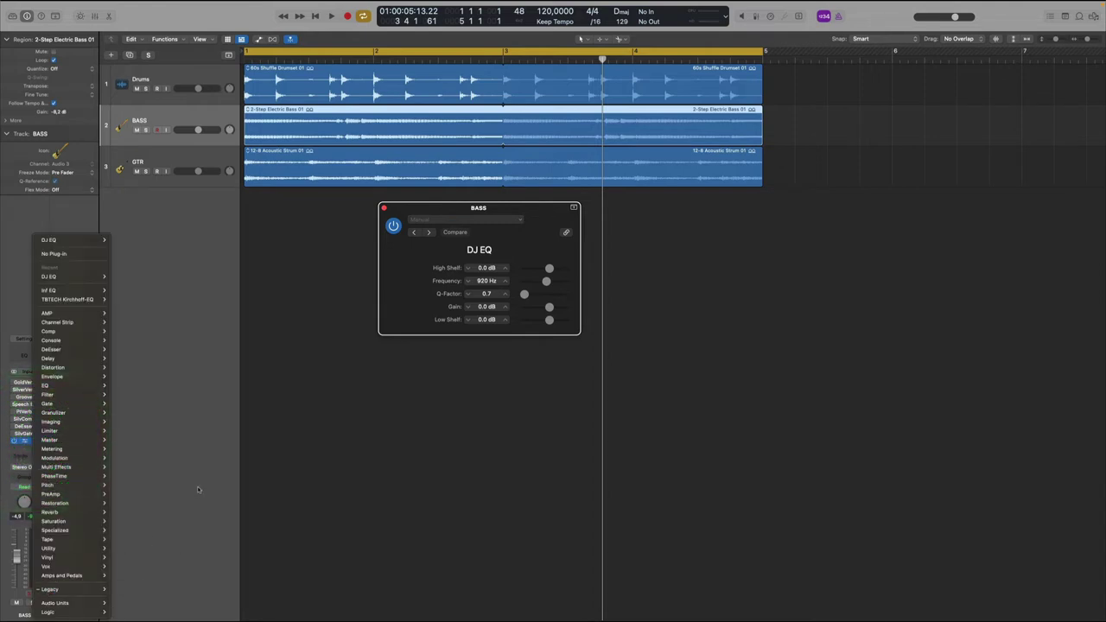
click(190, 488)
click(38, 443)
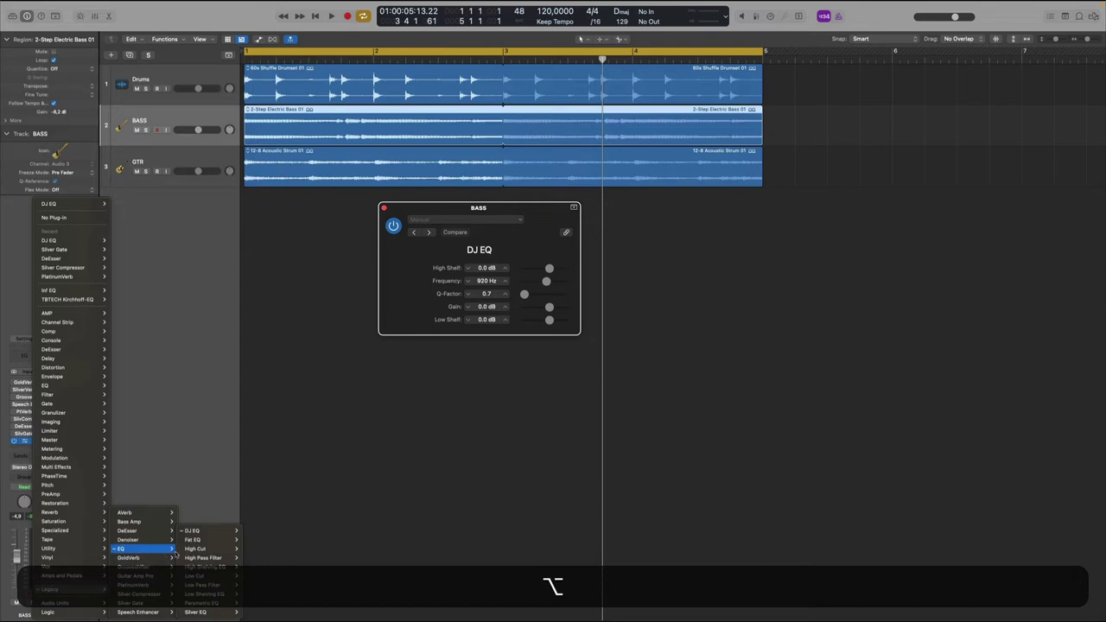
mouse_move(195, 613)
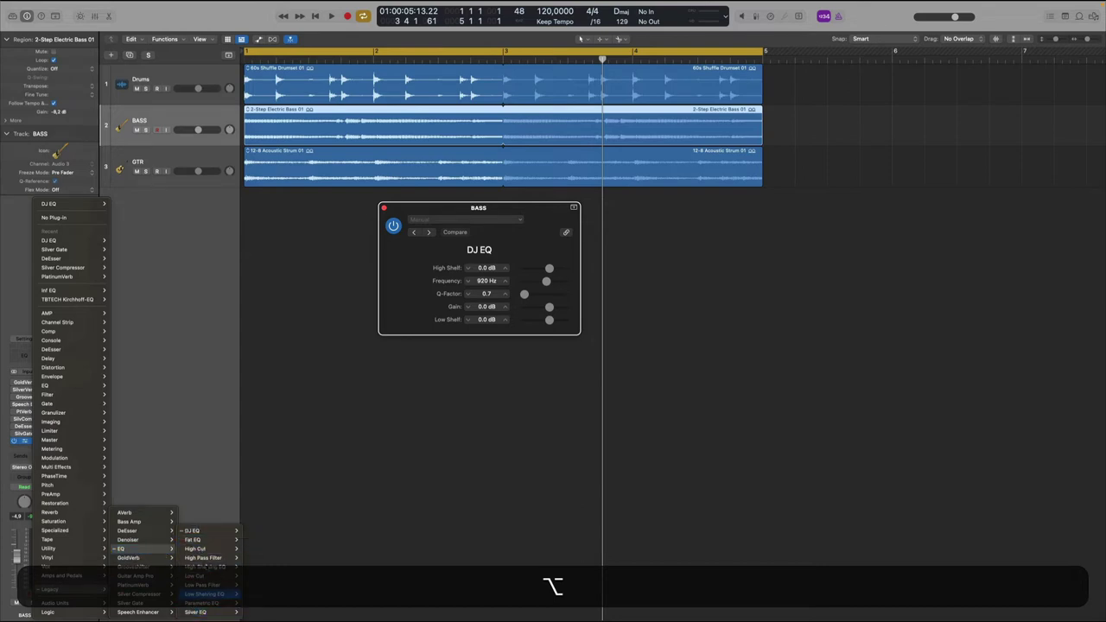
click(192, 540)
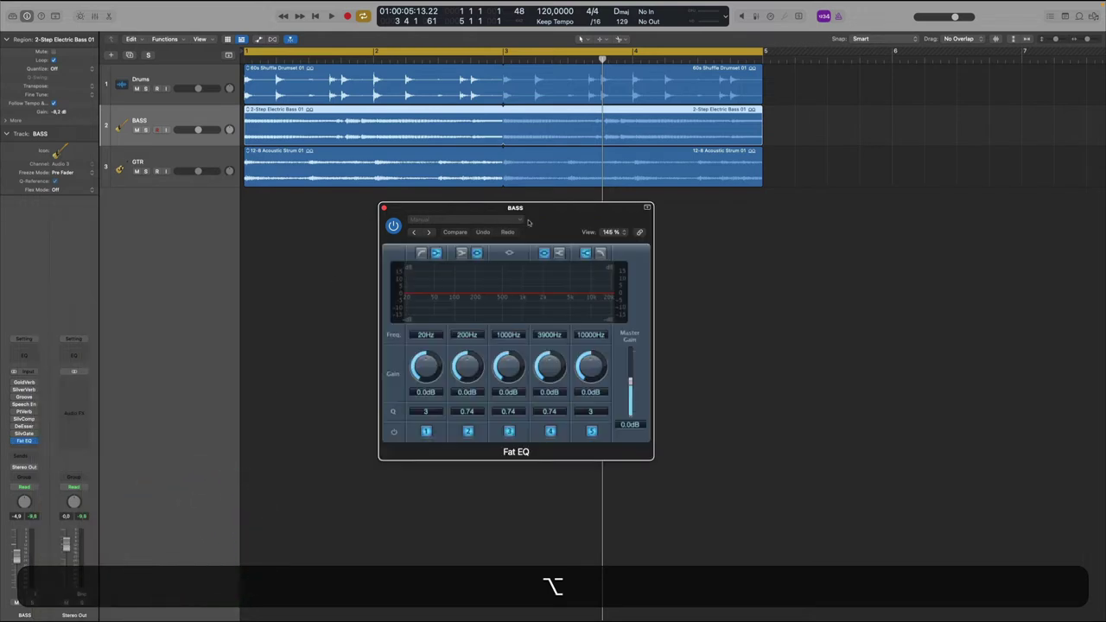
Move the Fat EQ window aside, add a Channel EQ to the BASS channel for comparison, and close the Channel EQ window
drag(535, 226, 446, 219)
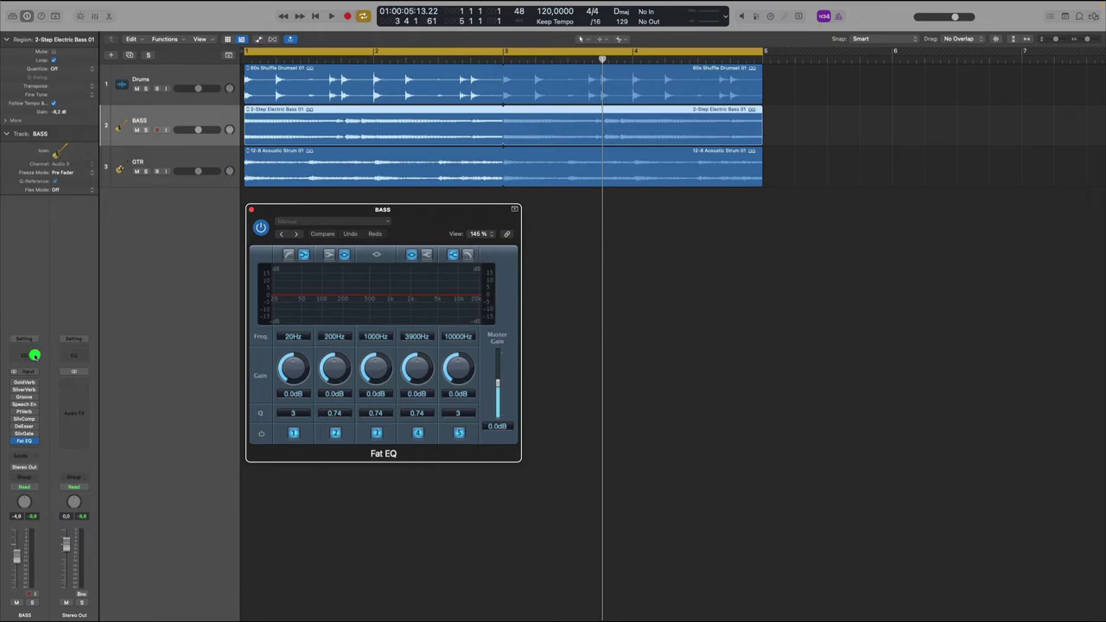
click(34, 355)
click(347, 113)
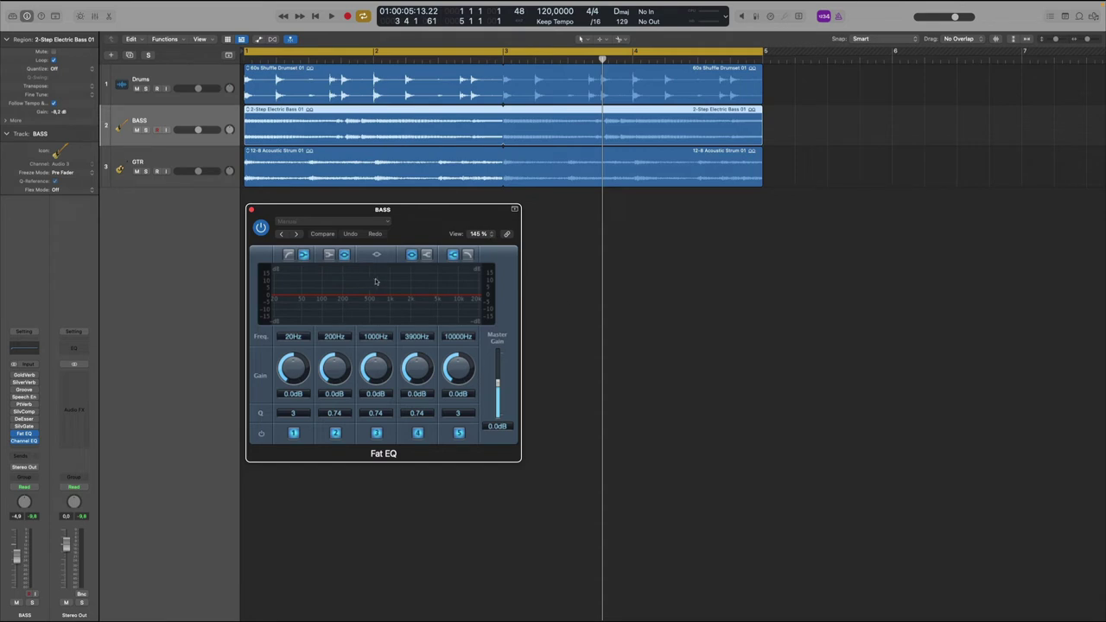
Set Fat EQ's 200 Hz band to +8.5 dB gain with a Q of 1.80
drag(443, 221, 480, 225)
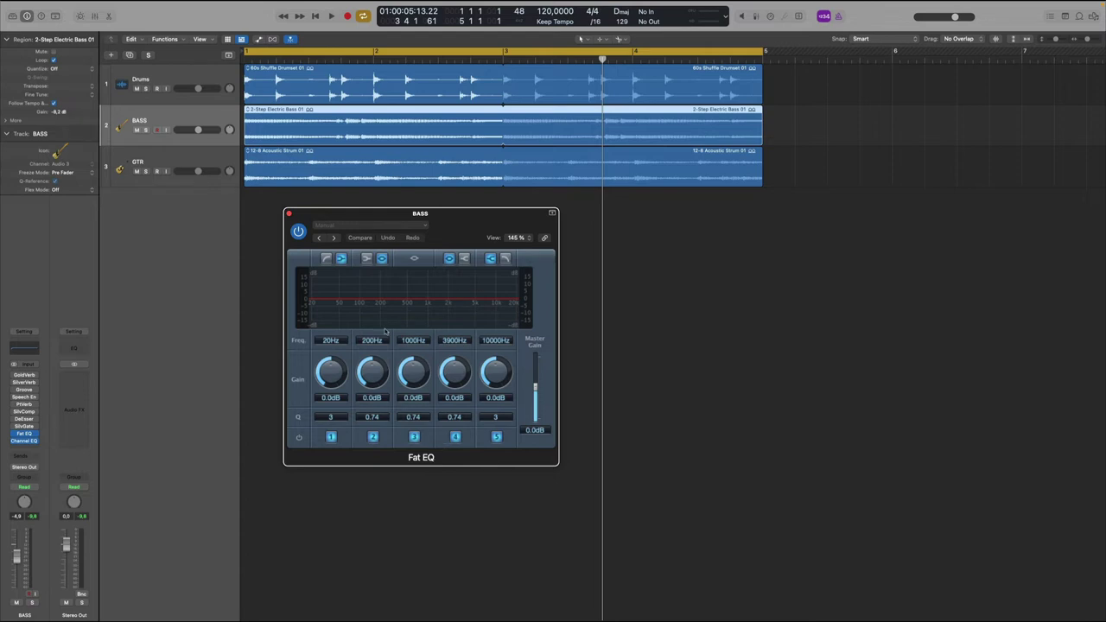
drag(375, 370, 377, 340)
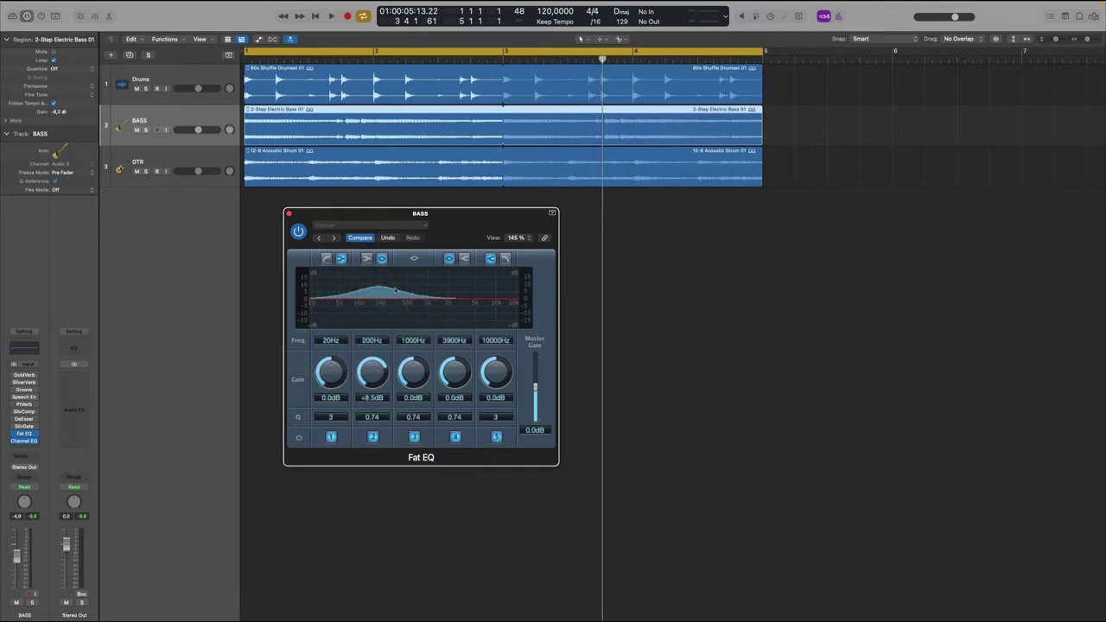
mouse_move(372, 416)
mouse_down()
mouse_move(373, 435)
mouse_move(371, 409)
mouse_up()
Replace Fat EQ on the BASS channel with the Legacy Low Cut, and set its frequency to about 360 Hz
click(36, 438)
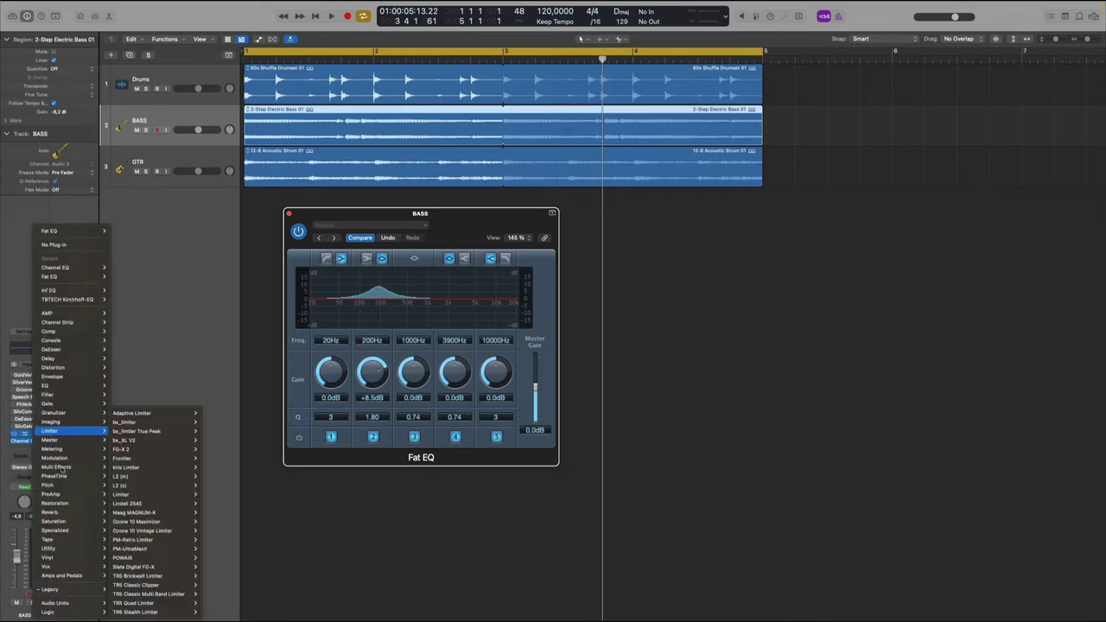
click(130, 355)
alt+click(35, 439)
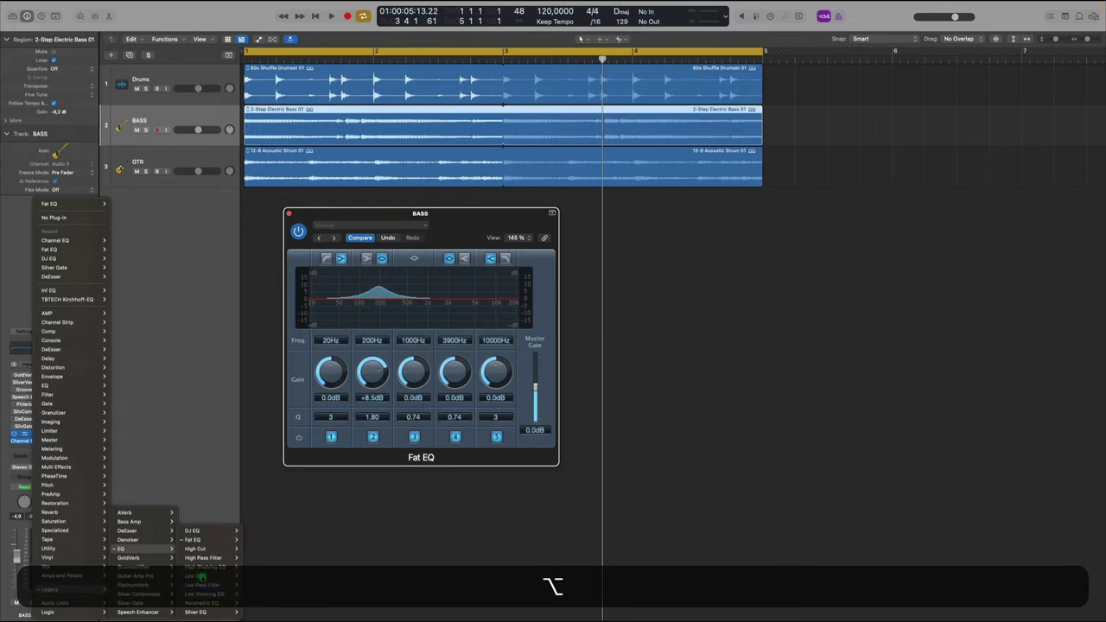
click(203, 575)
alt+click(433, 273)
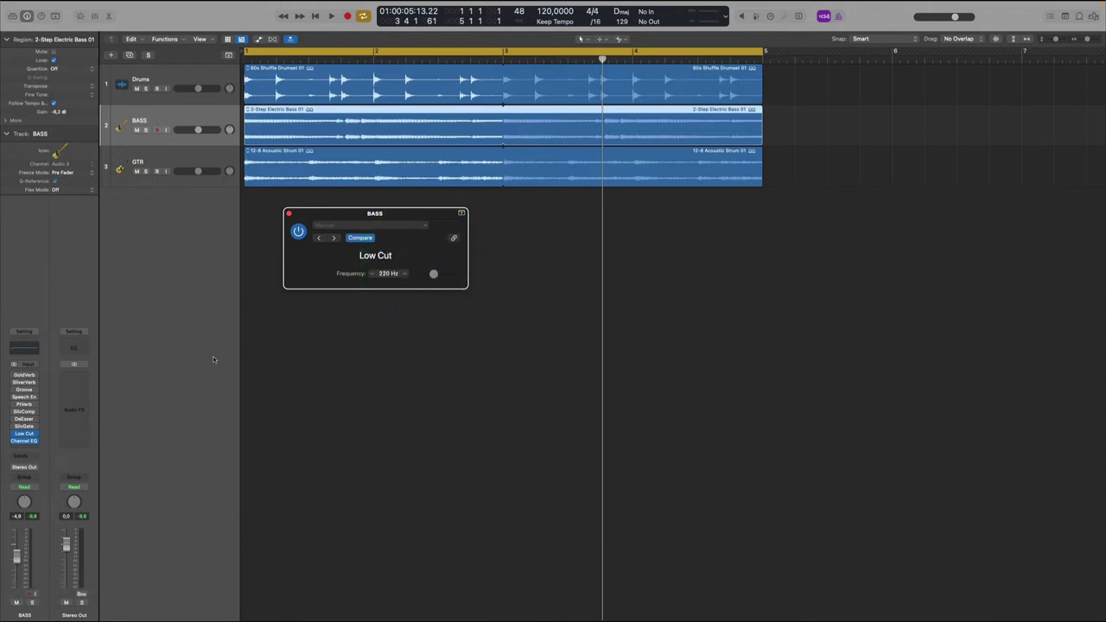
drag(434, 274, 434, 272)
Replace Low Cut on the BASS channel with the Legacy Parametric EQ
click(37, 436)
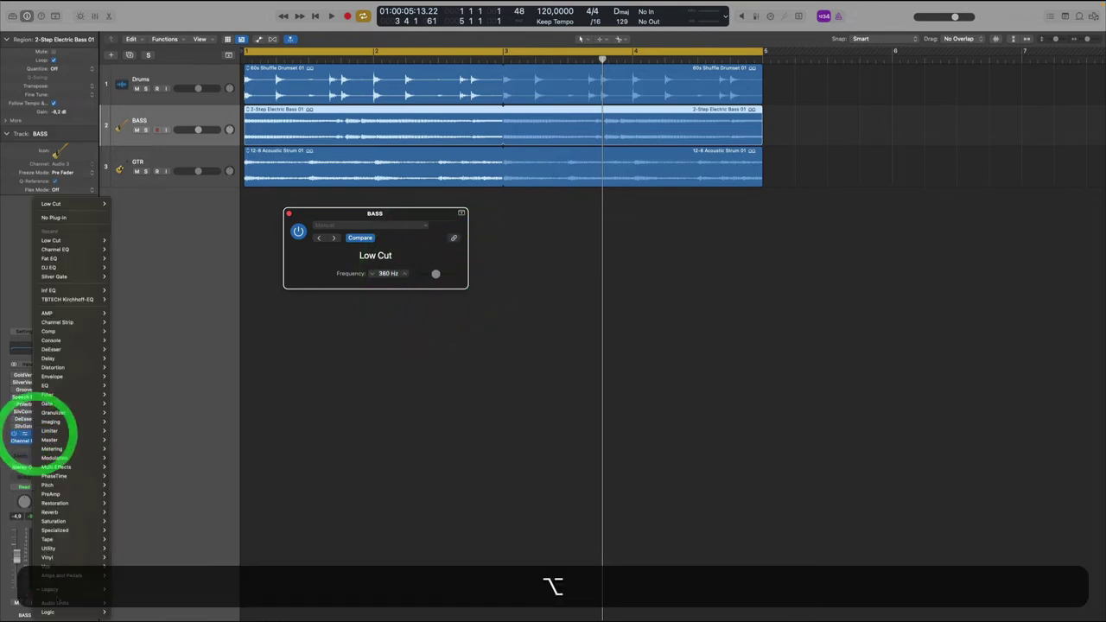
mouse_move(52, 612)
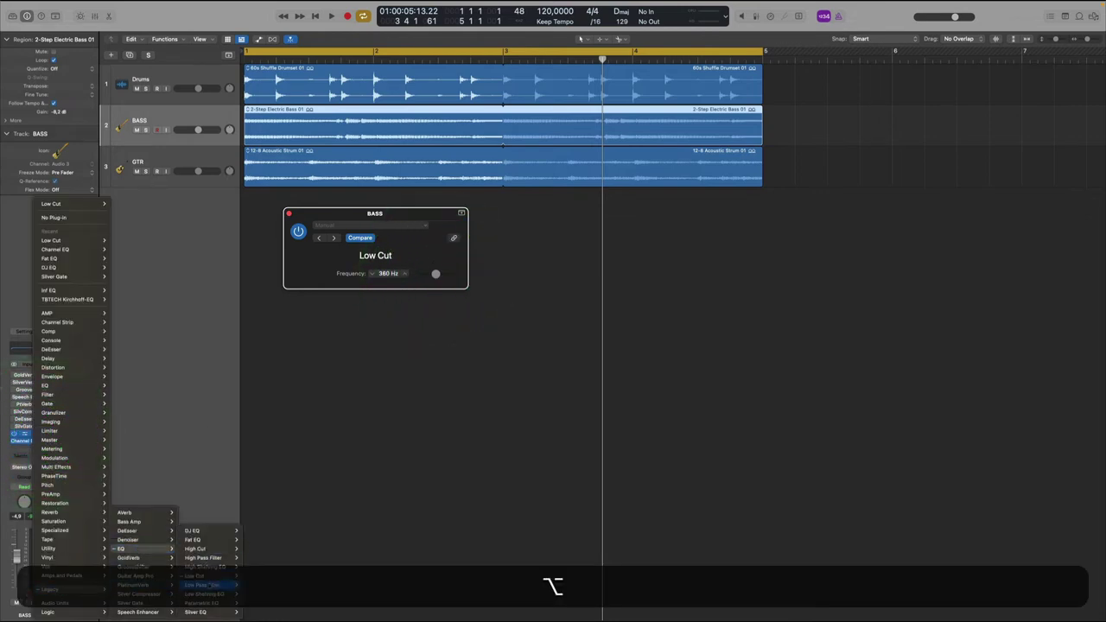
click(203, 603)
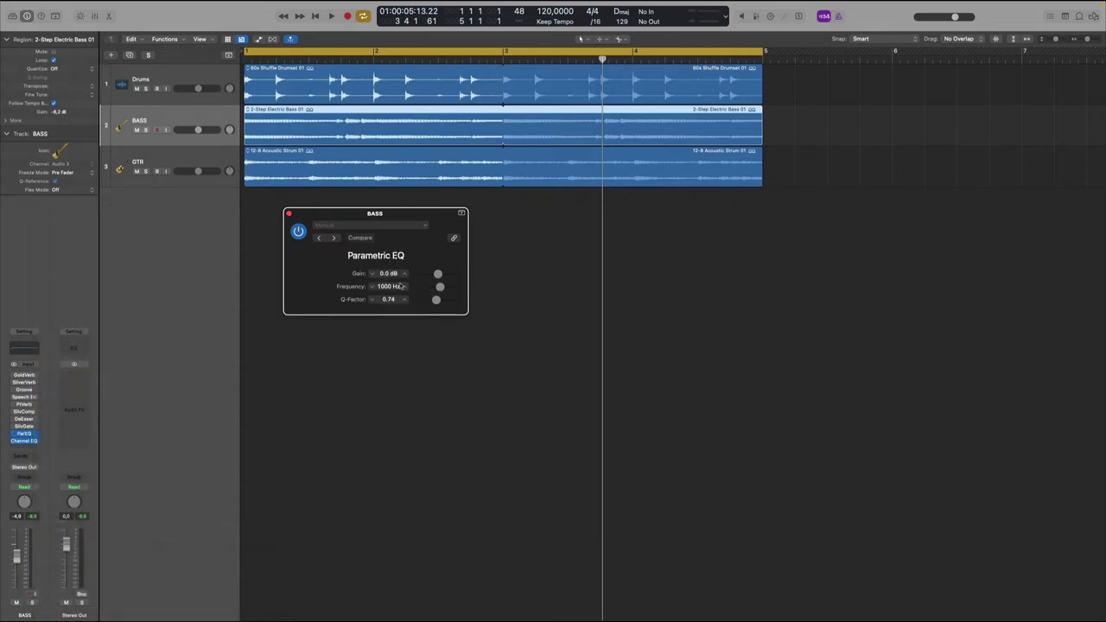
Replace Parametric EQ on the BASS channel with the Legacy Silver EQ, and bypass it
key(alt)
click(35, 435)
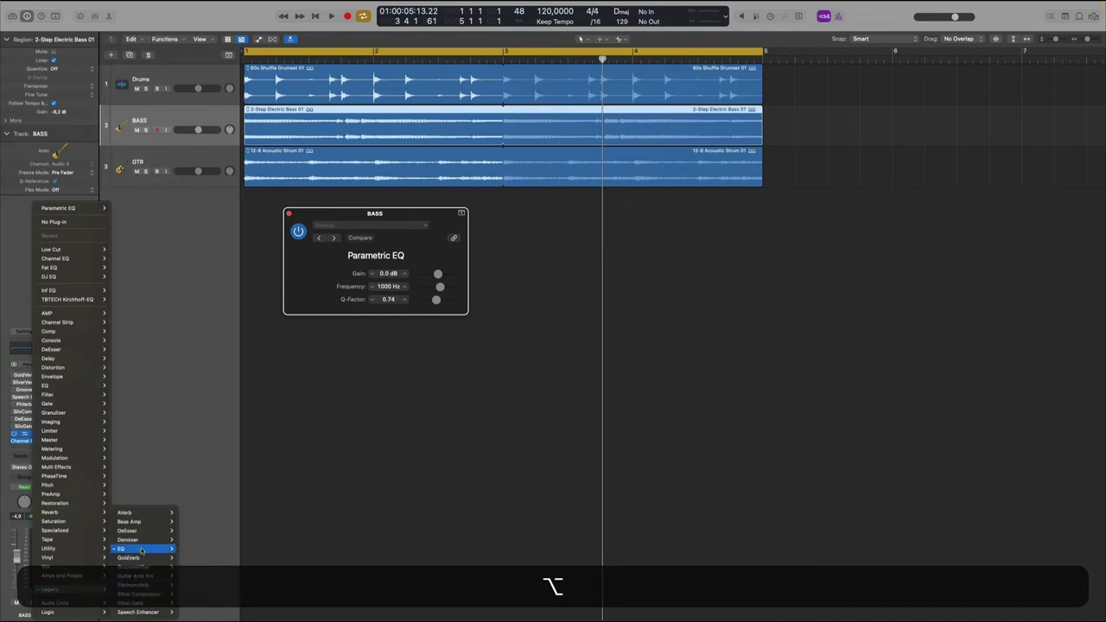
mouse_move(145, 552)
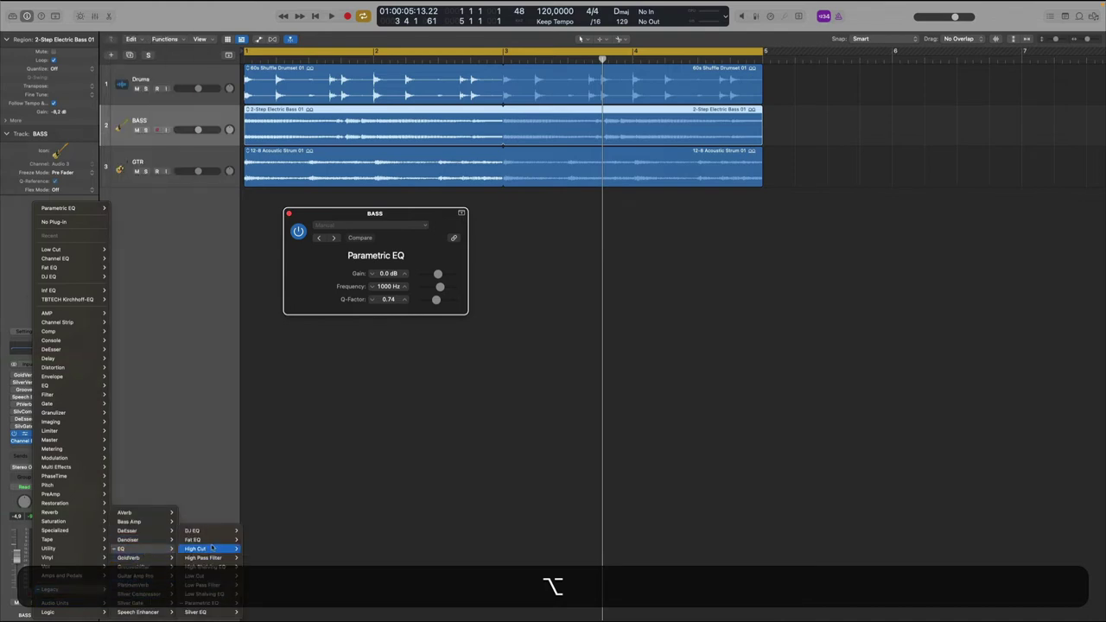
click(201, 612)
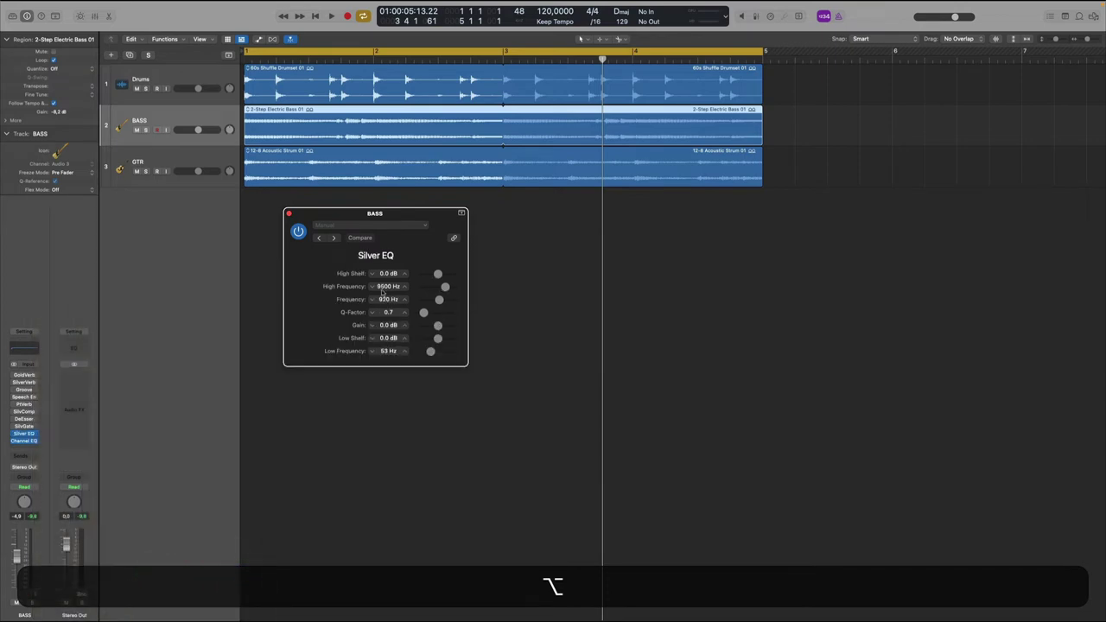
click(13, 432)
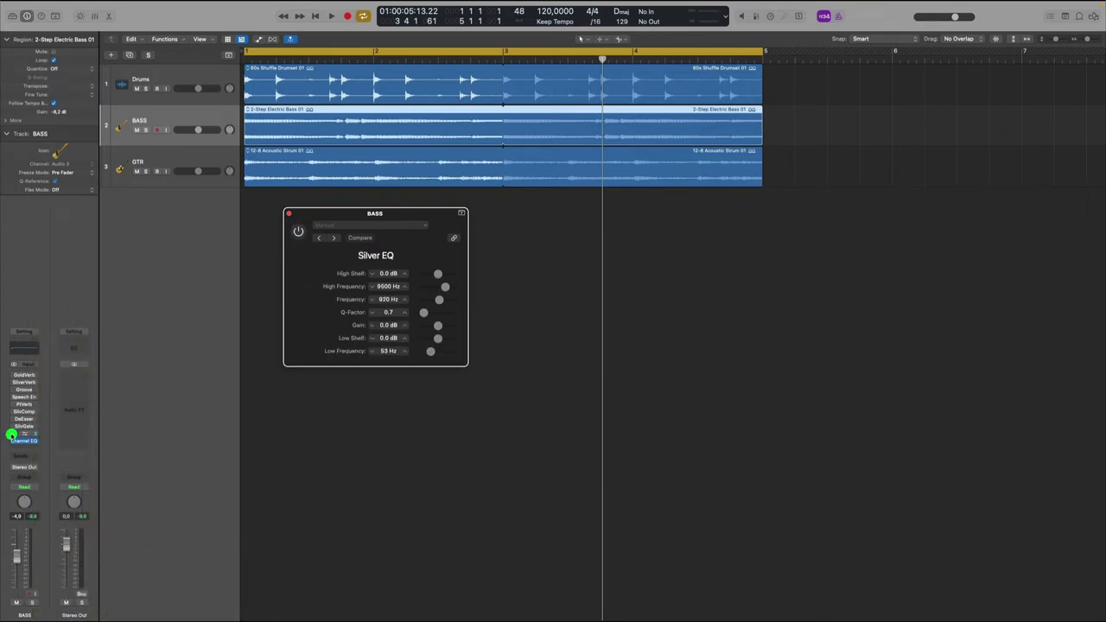
Show the GoldVerb and SilverVerb plug-ins from the BASS channel side by side, with Silver EQ closed
click(23, 375)
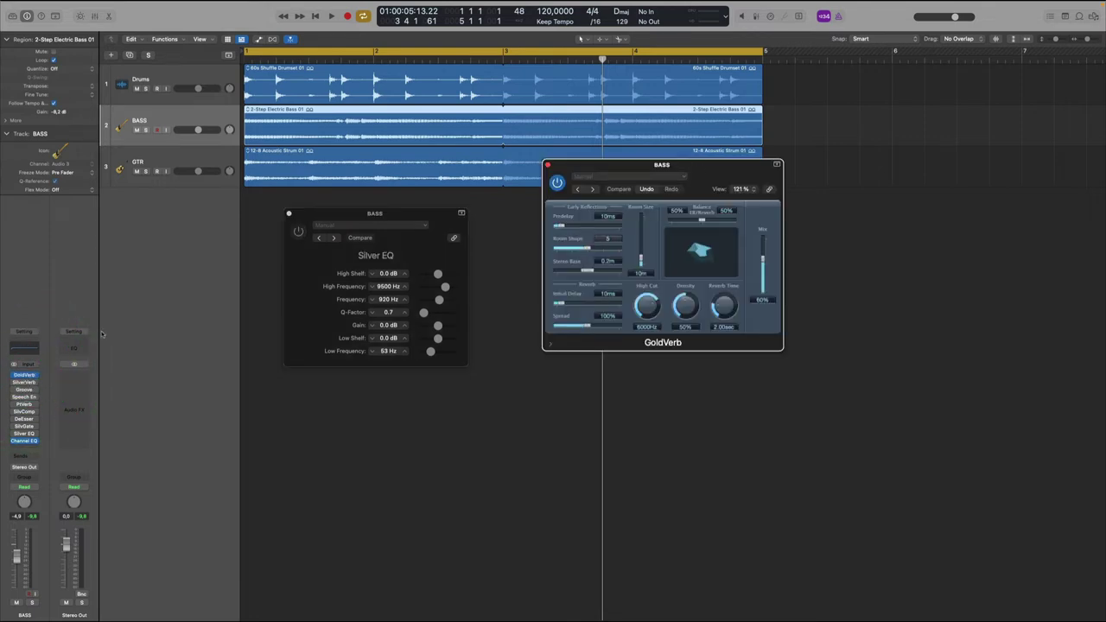
click(288, 212)
drag(638, 165, 350, 270)
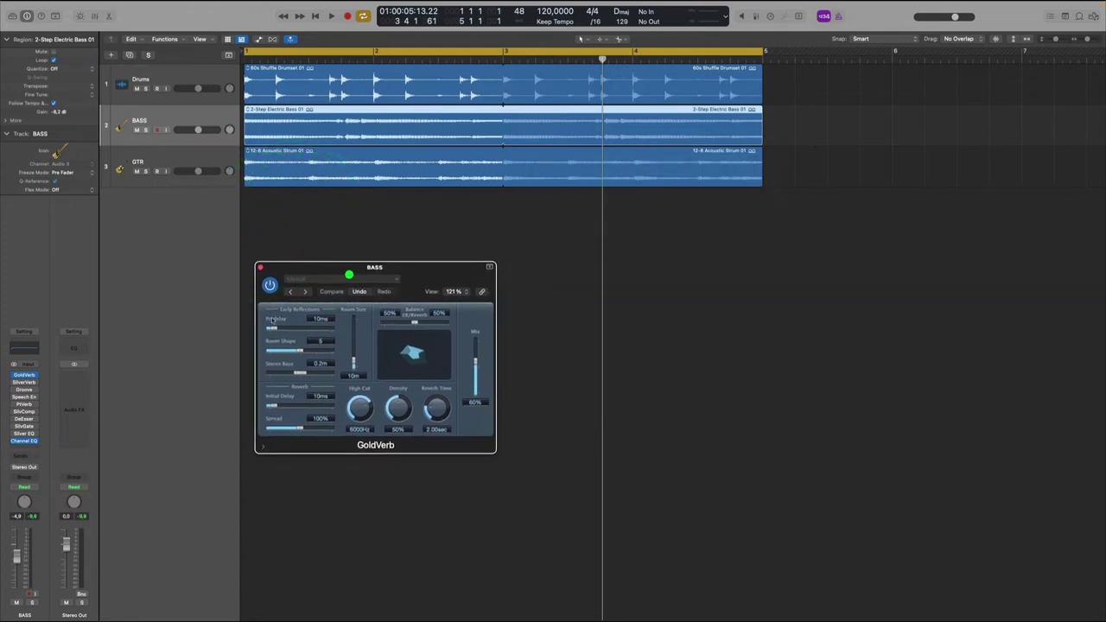
click(24, 382)
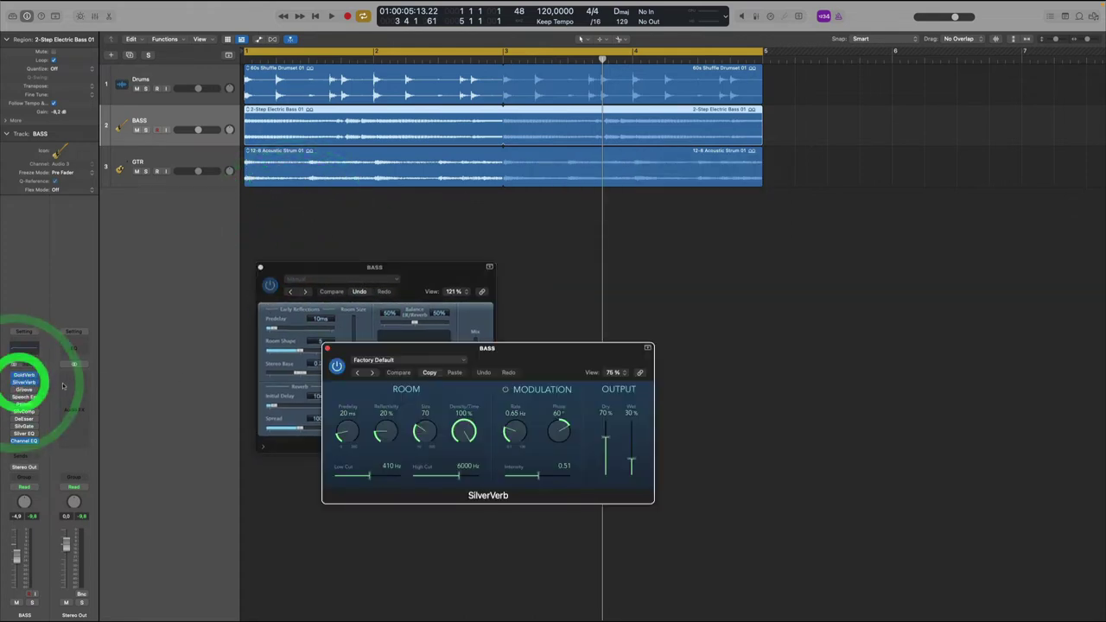
drag(519, 348, 753, 298)
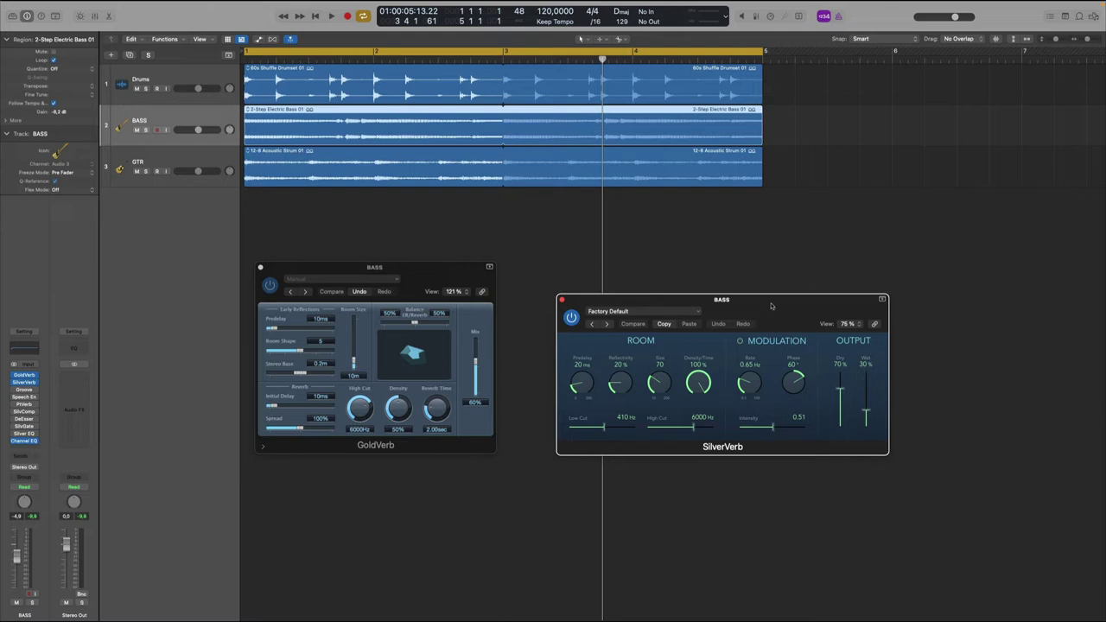
drag(772, 306, 706, 295)
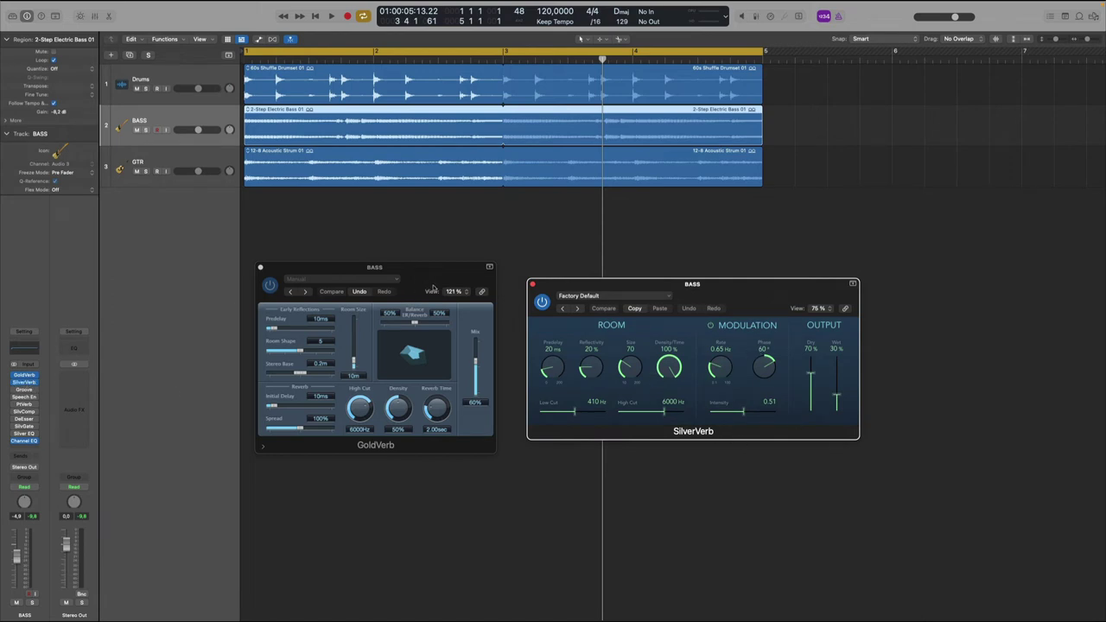
drag(434, 287, 407, 286)
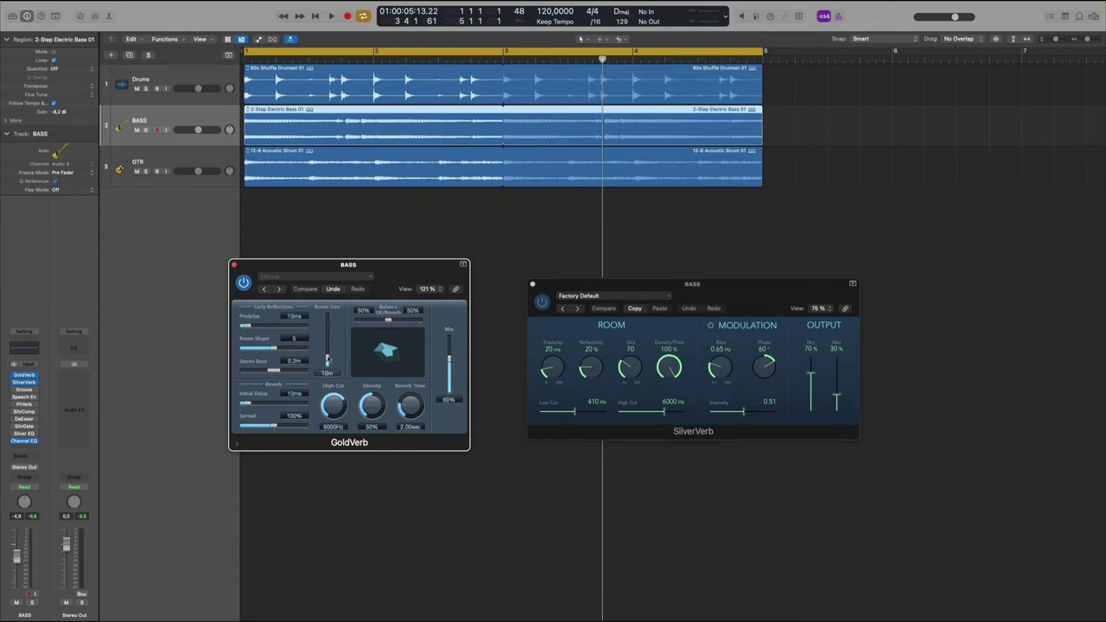
Set GoldVerb's Room Size to 100 m, Balance to 44/56%, Stereo Base to 0.9 m and Spread to 144%
drag(328, 360, 397, 323)
click(358, 338)
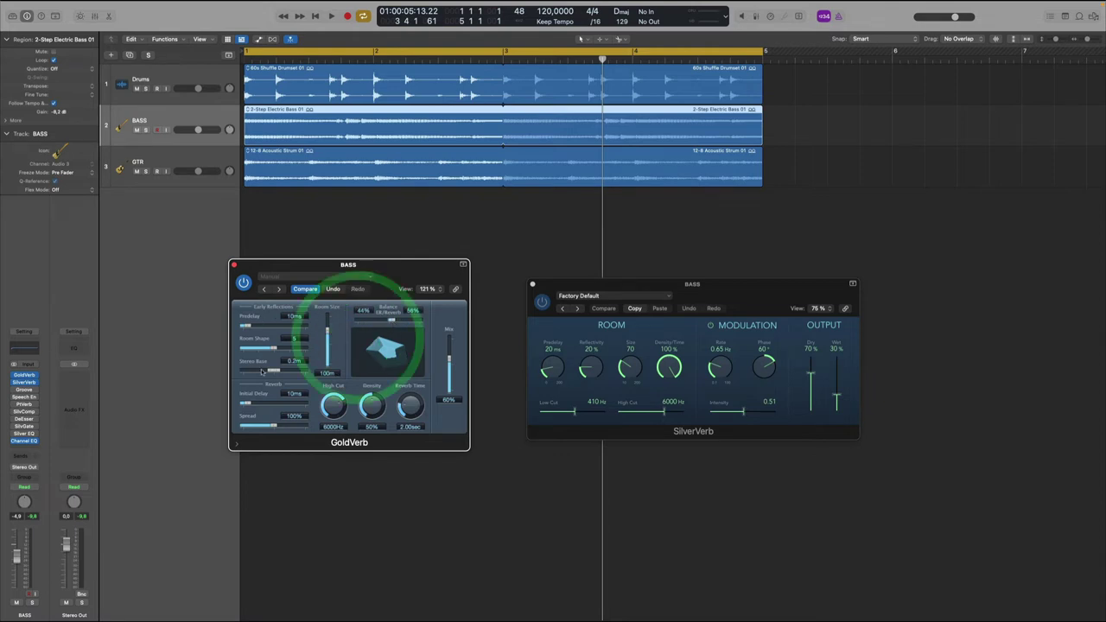
drag(275, 347, 308, 353)
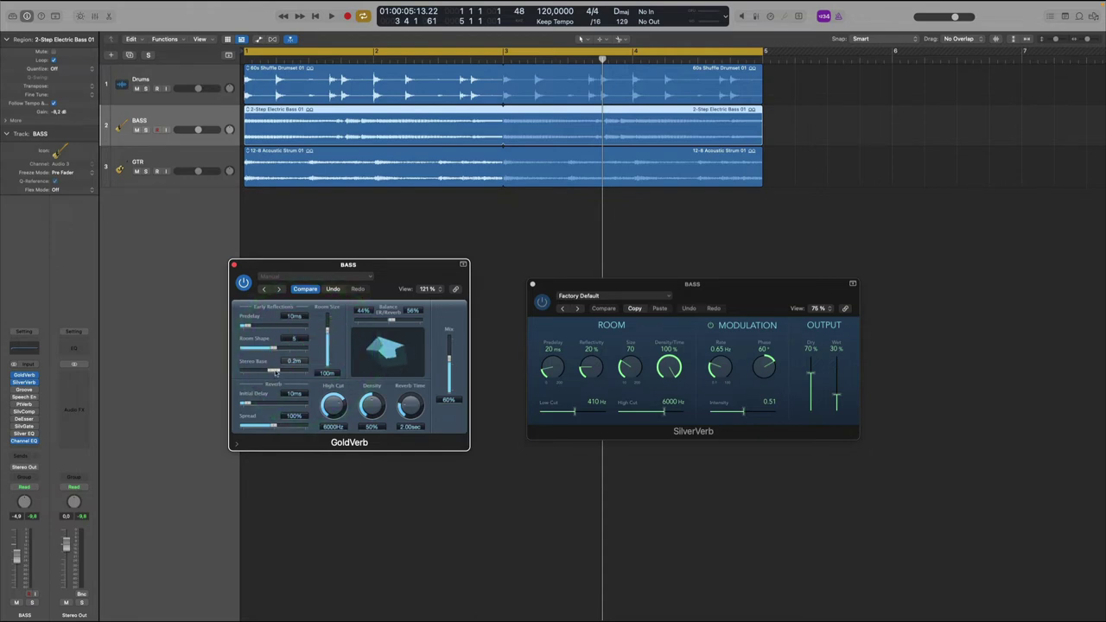
mouse_move(281, 371)
mouse_down()
mouse_move(306, 372)
mouse_move(280, 372)
mouse_up()
drag(271, 421, 295, 425)
drag(420, 270, 438, 264)
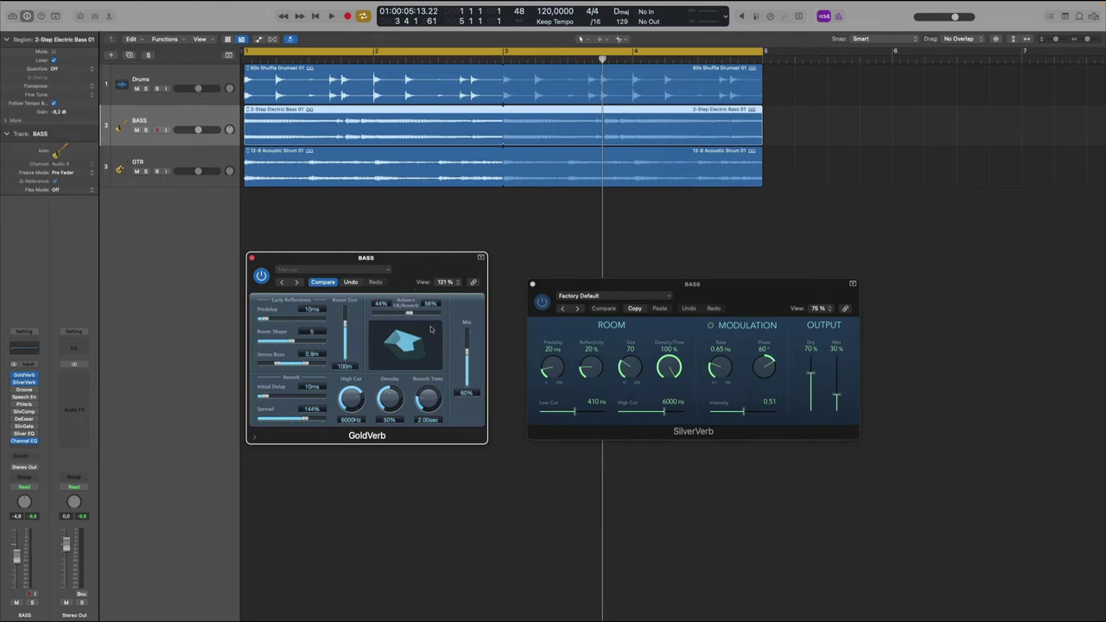
Bypass SilverVerb and GoldVerb, and replace their windows with the BASS channel's Grooveshifter
click(14, 383)
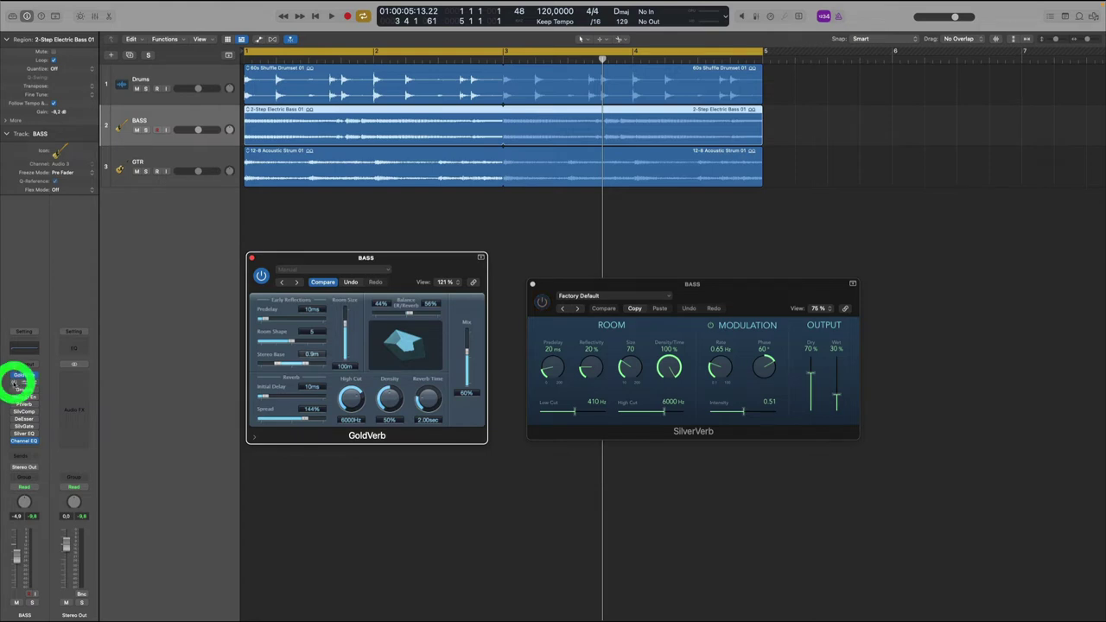
click(14, 375)
click(24, 389)
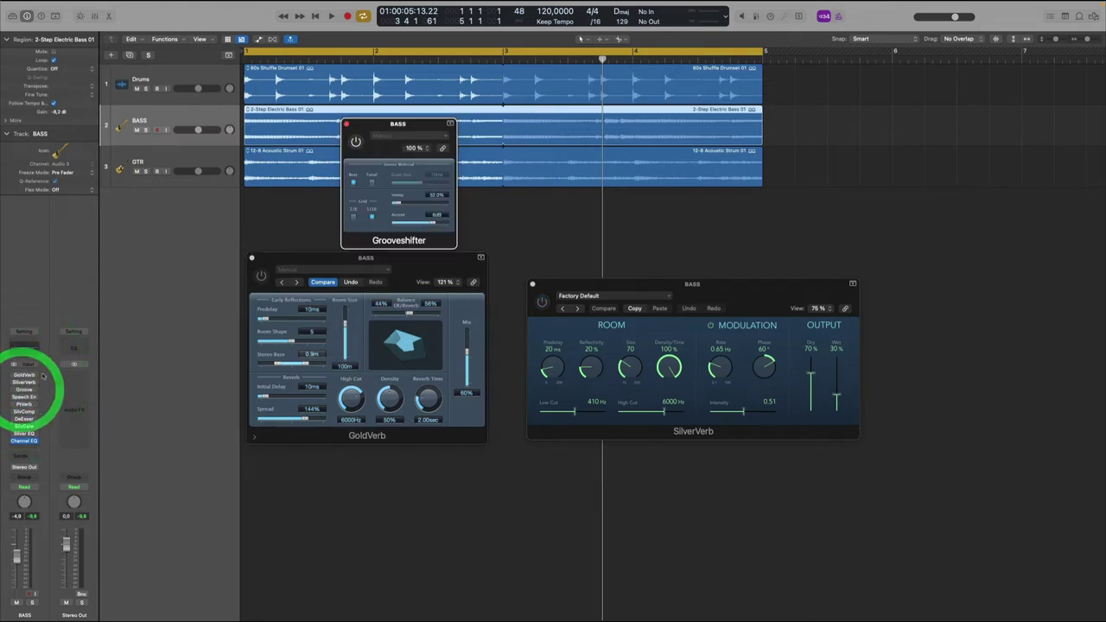
click(250, 258)
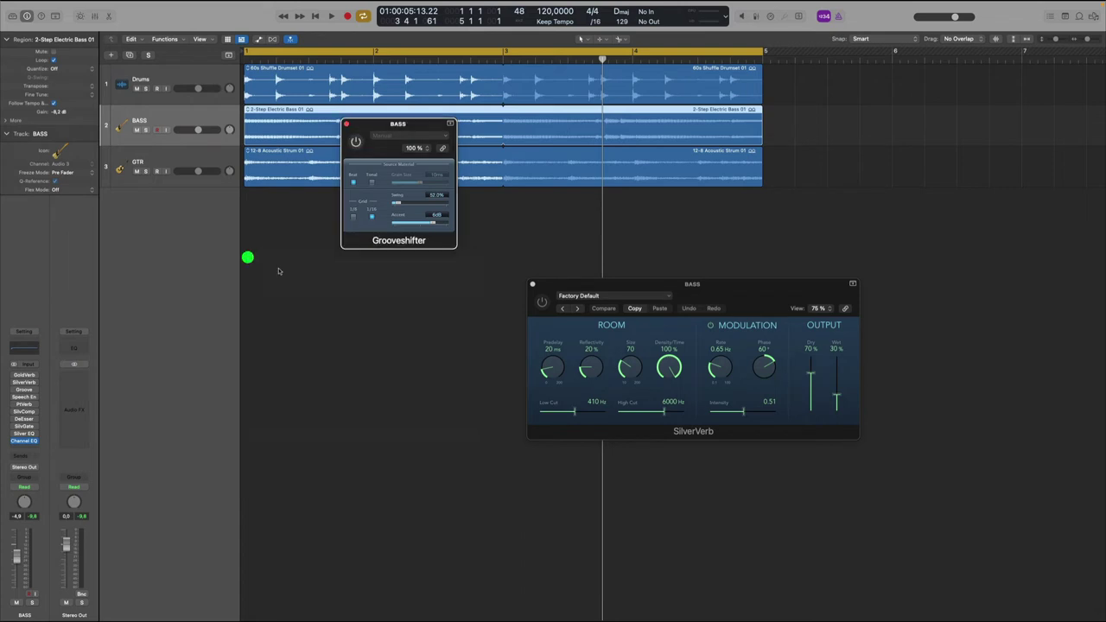
click(532, 284)
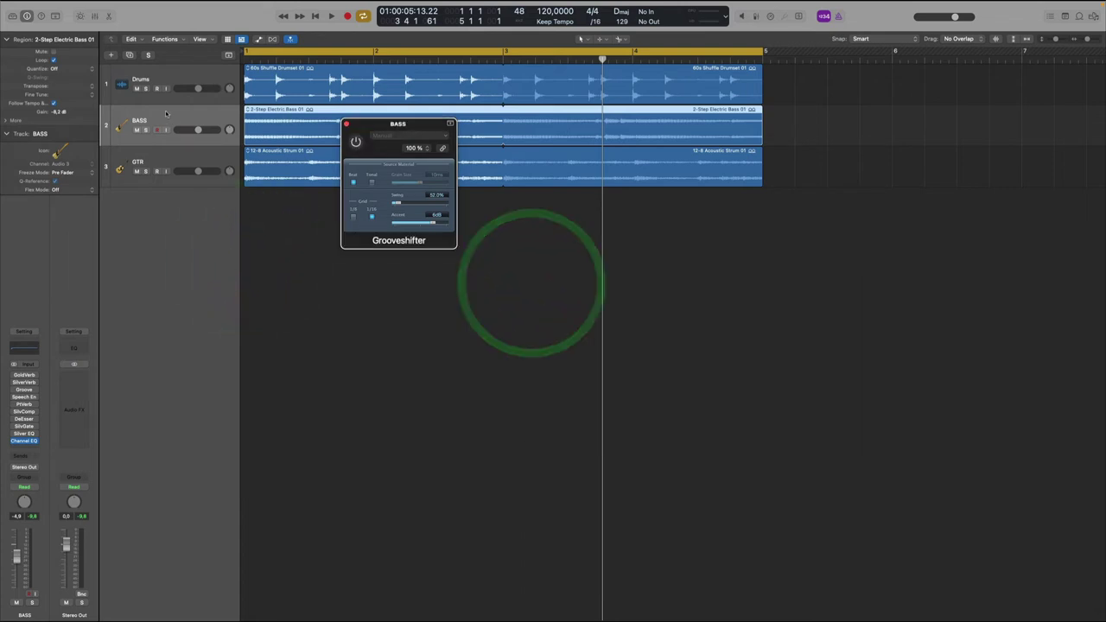
Solo the BASS track, play it without Grooveshifter, and raise its volume to -3.5 dB
click(167, 111)
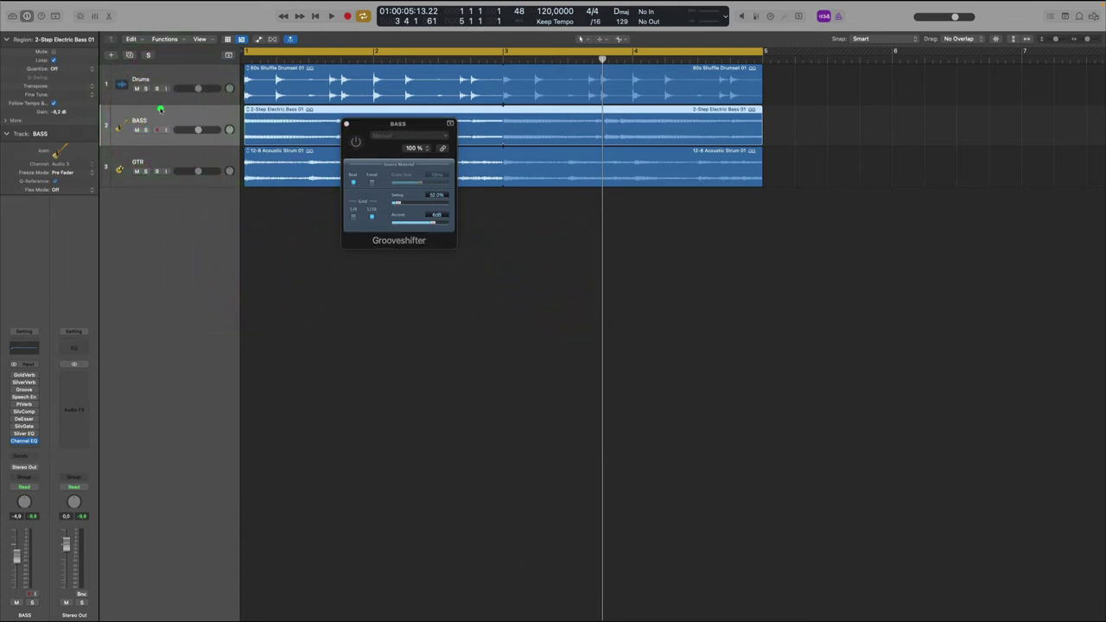
alt+click(145, 129)
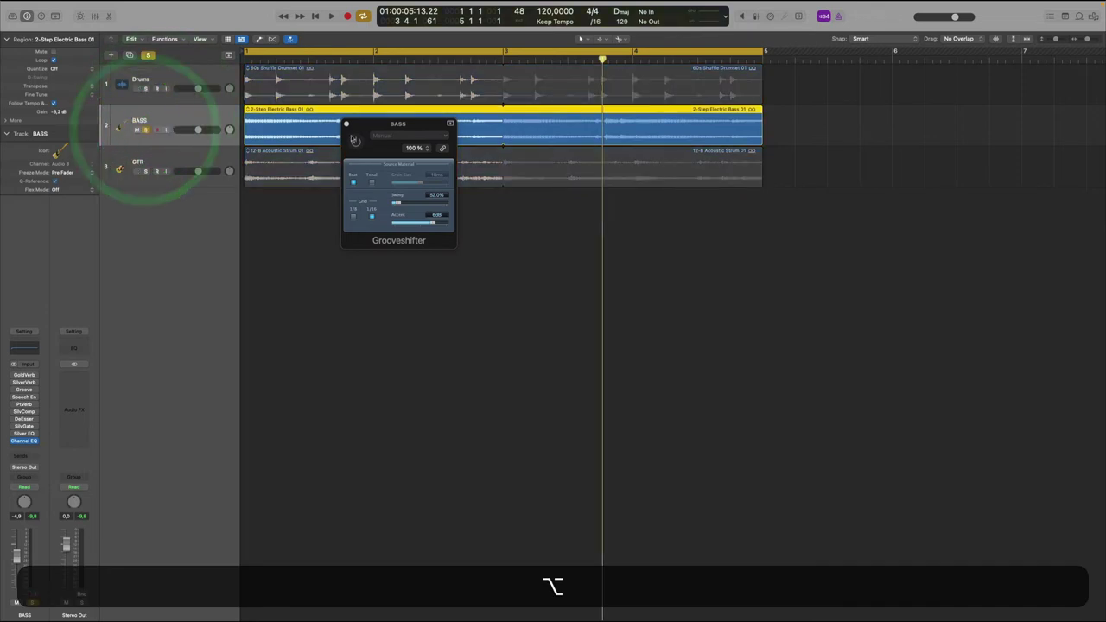
key(space)
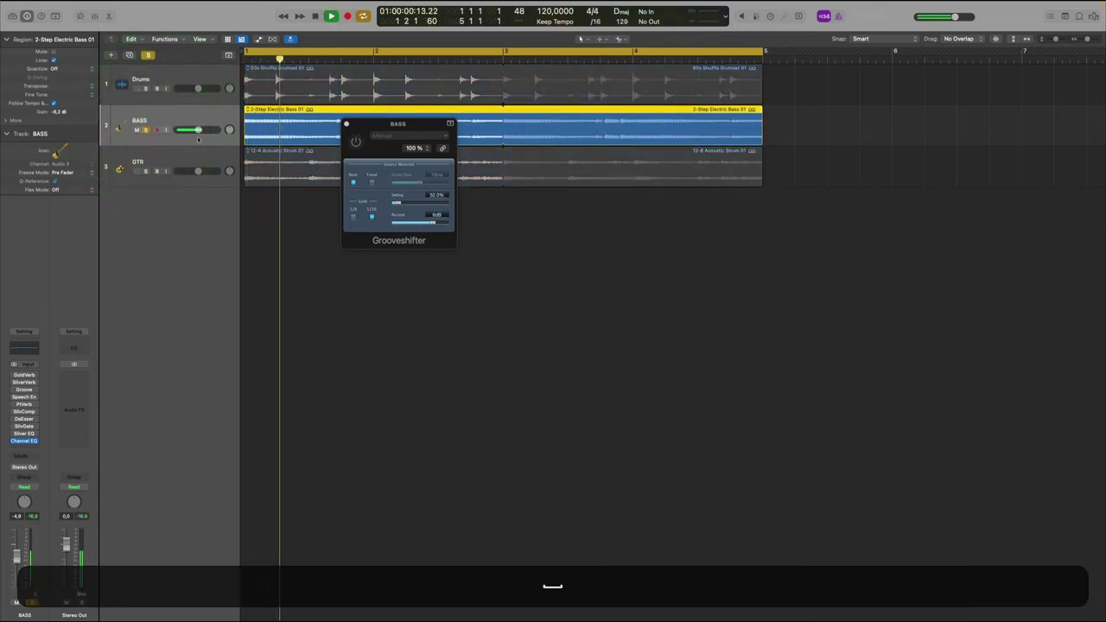
drag(198, 130, 206, 129)
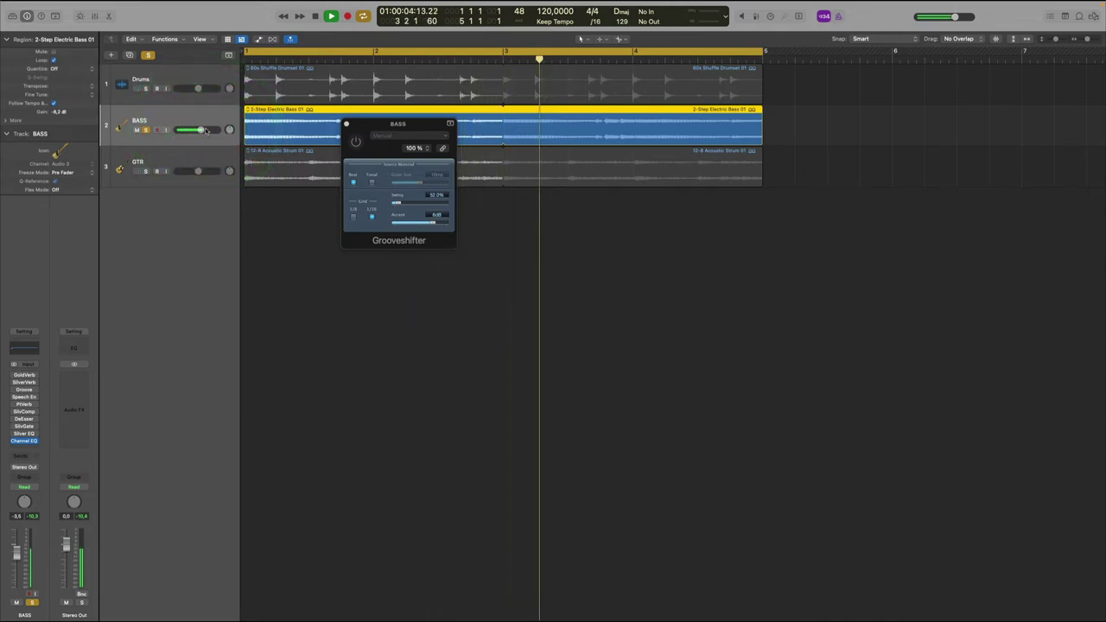
key(space)
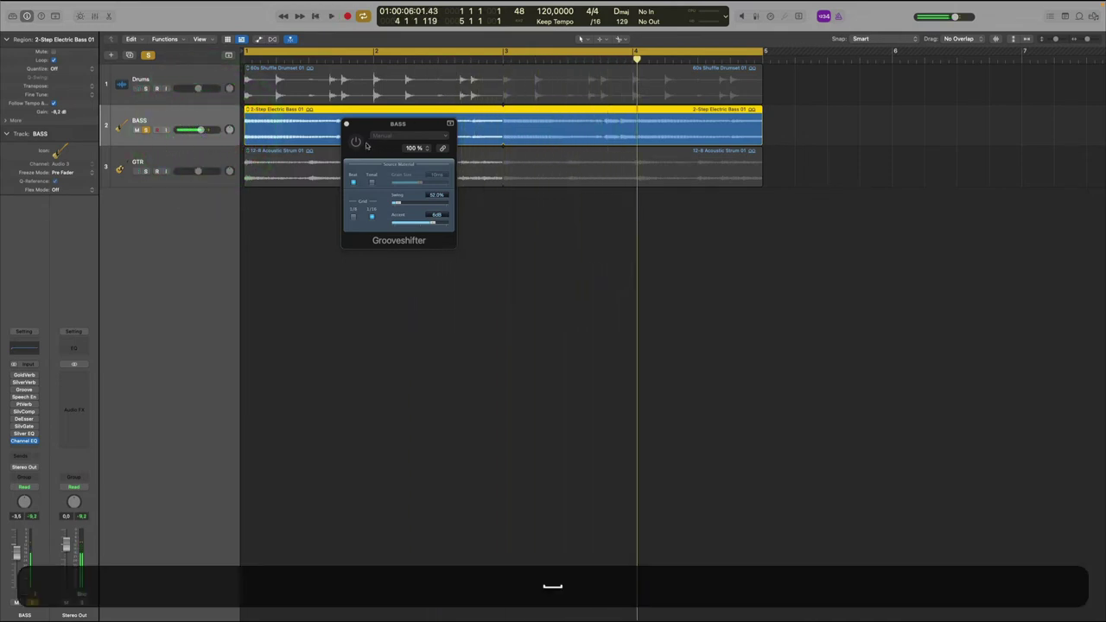
Enable Grooveshifter, compare the 1/8 and 1/16 grids ending on 1/16, and place its window below the tracks
click(355, 141)
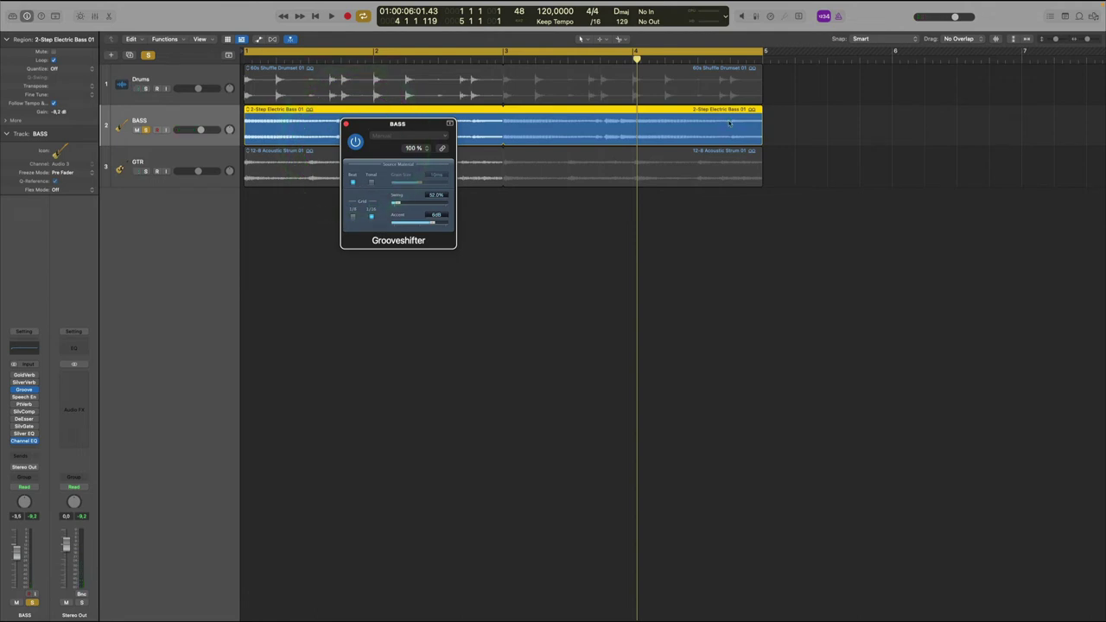
click(353, 216)
click(371, 216)
click(352, 217)
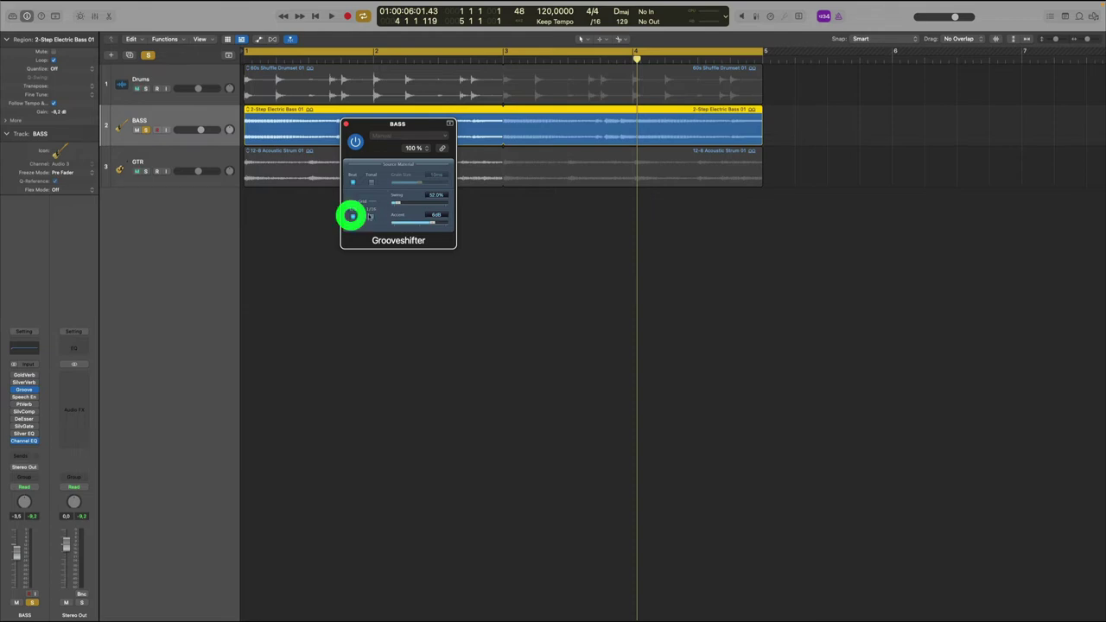
click(371, 216)
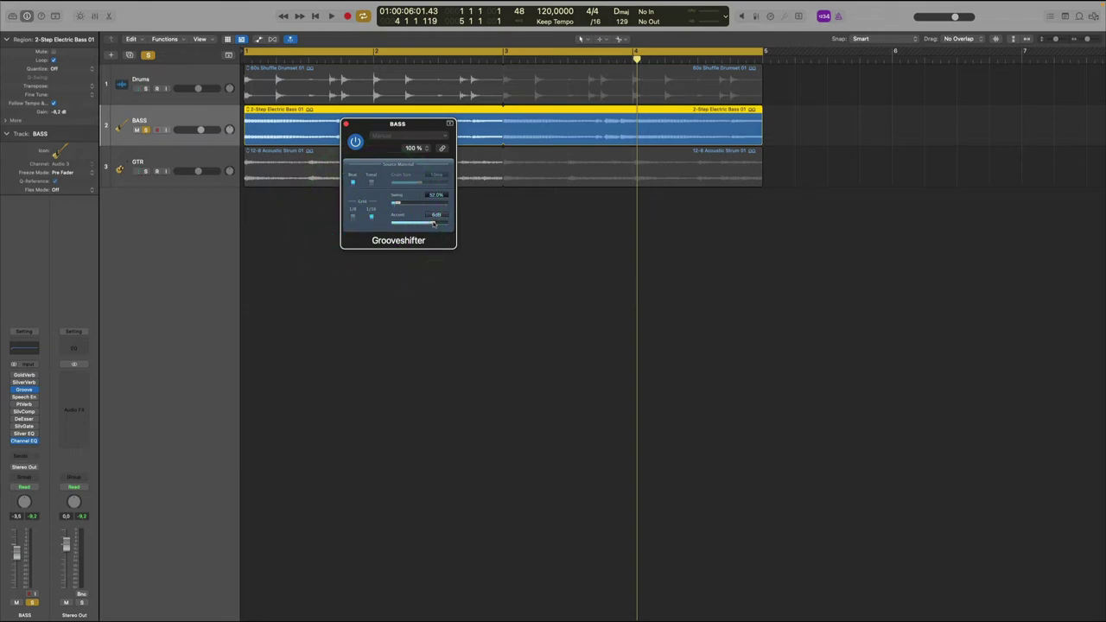
drag(415, 129, 380, 256)
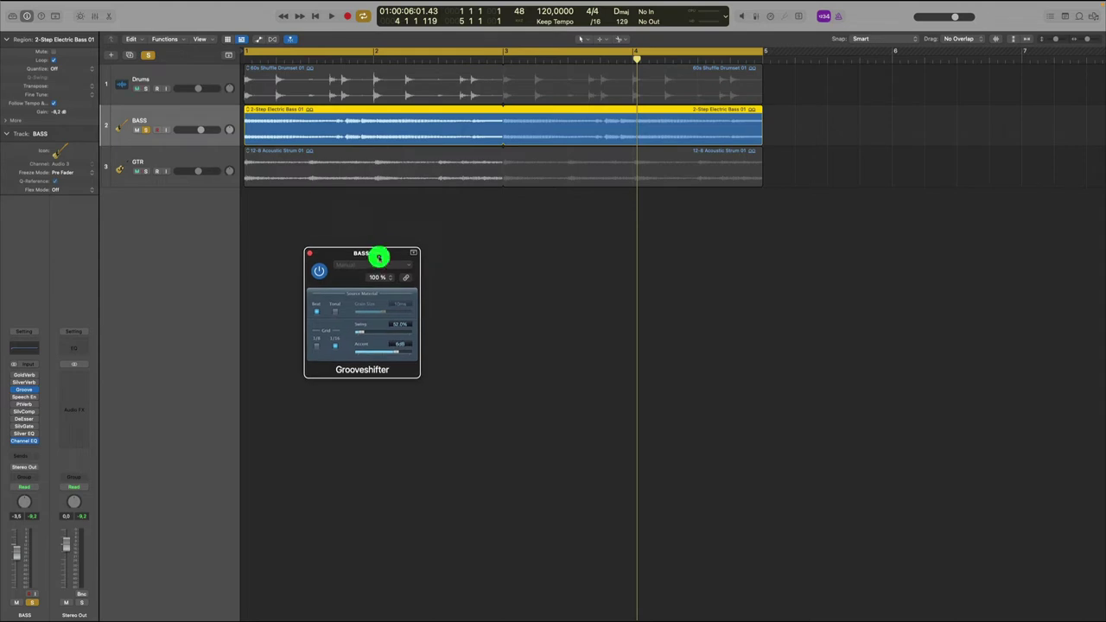
Play the bass from the start while raising Grooveshifter's Accent slightly and its Swing to about 72%
key(Return)
key(space)
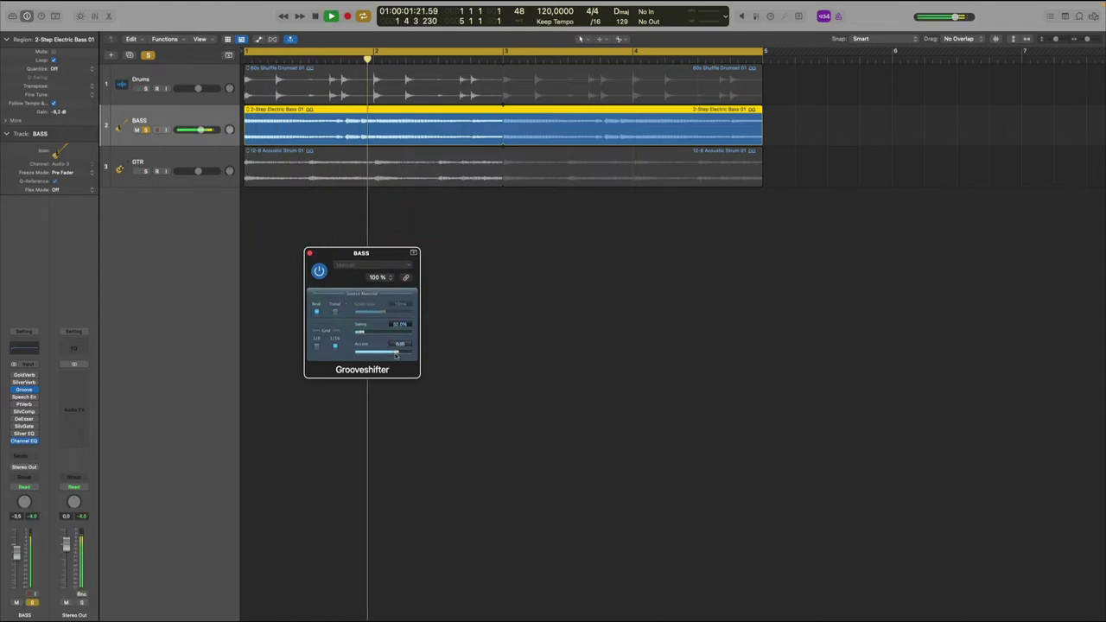
drag(396, 353, 399, 353)
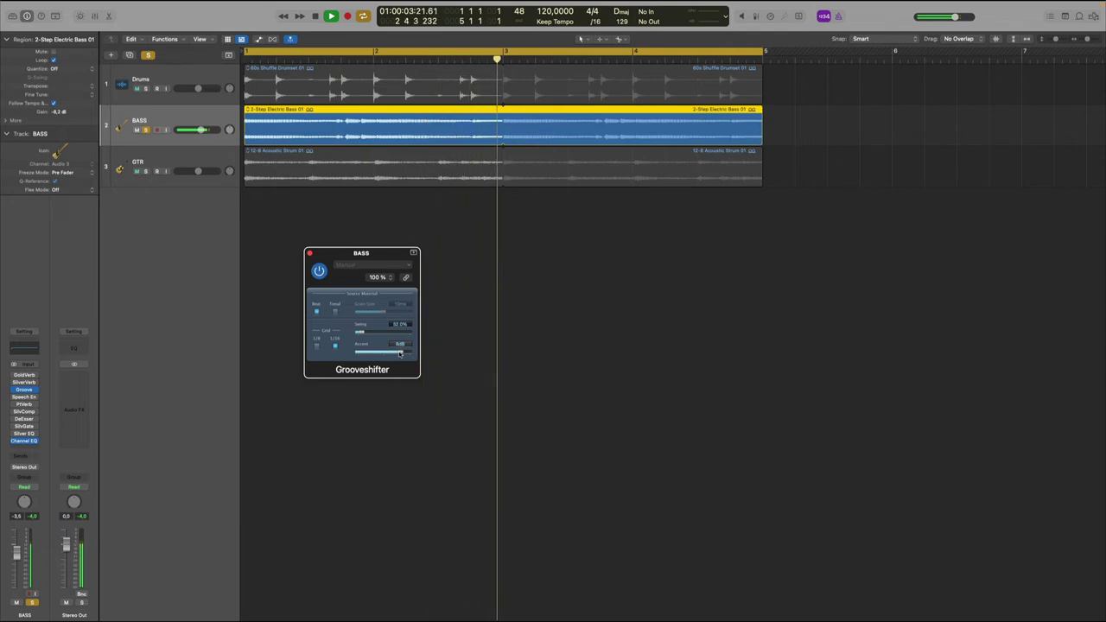
click(398, 353)
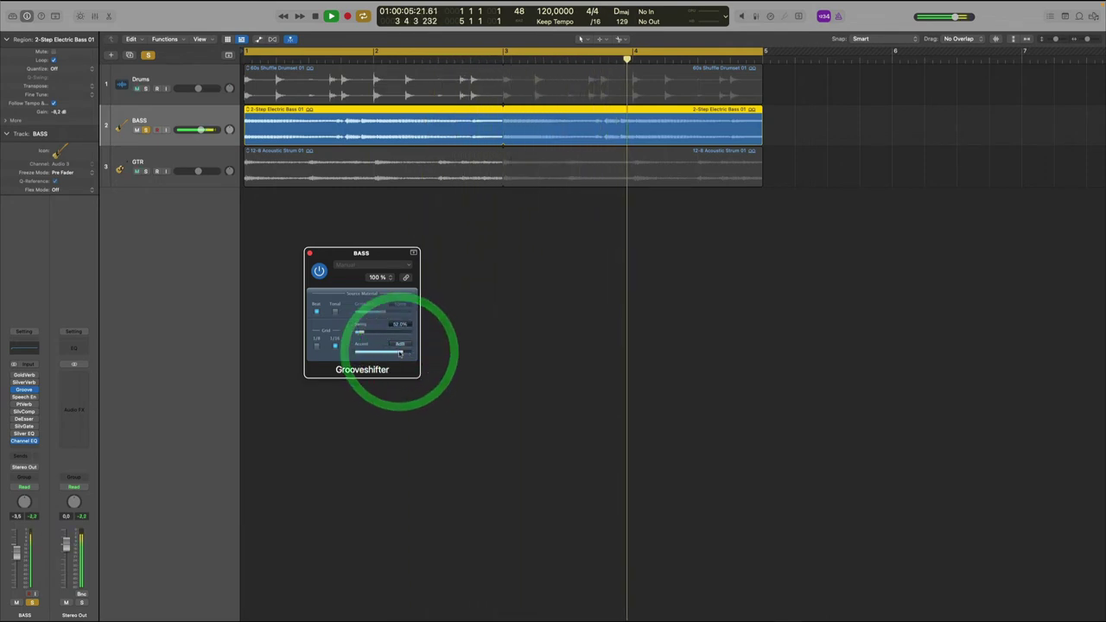
click(359, 333)
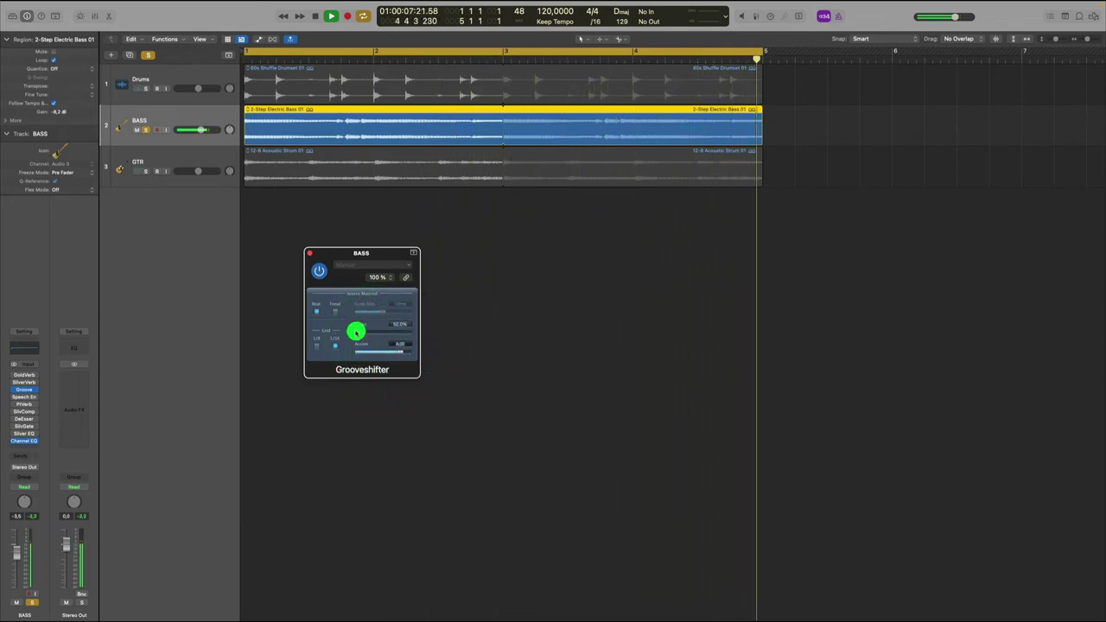
drag(360, 333, 395, 335)
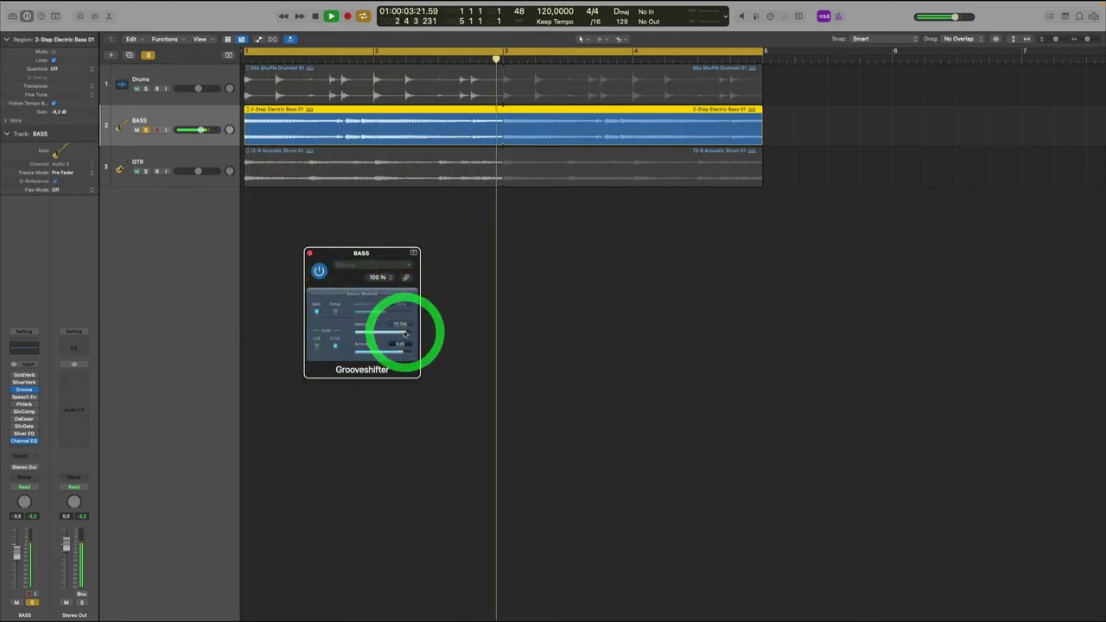
key(space)
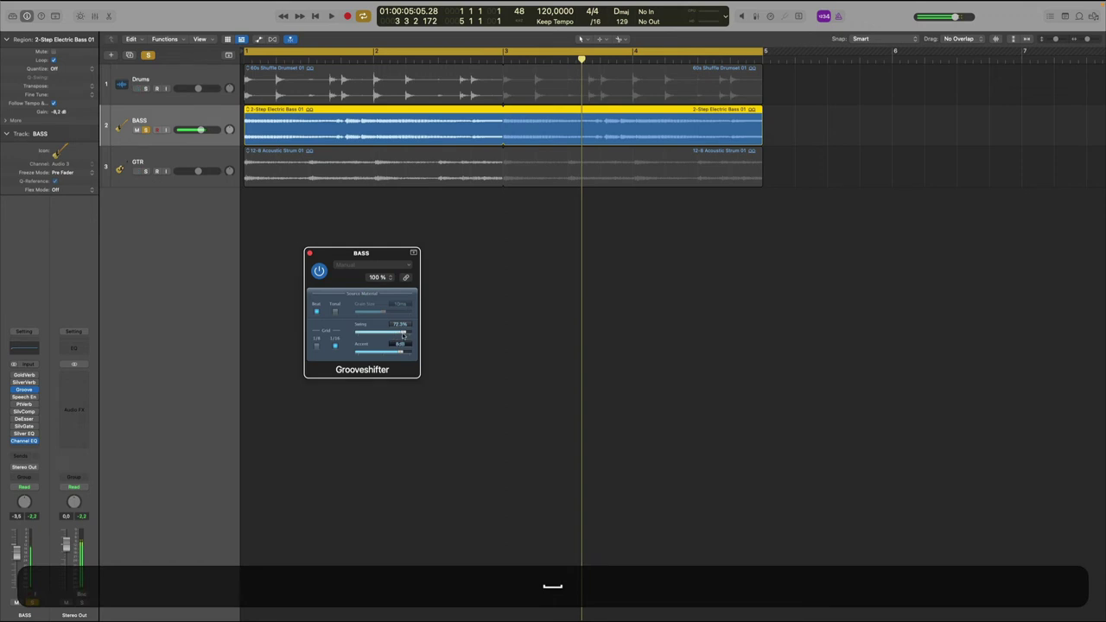
Switch Grooveshifter's grid to 1/8 and, during playback, set Swing to about 66% and Accent to 2 dB
click(317, 346)
key(space)
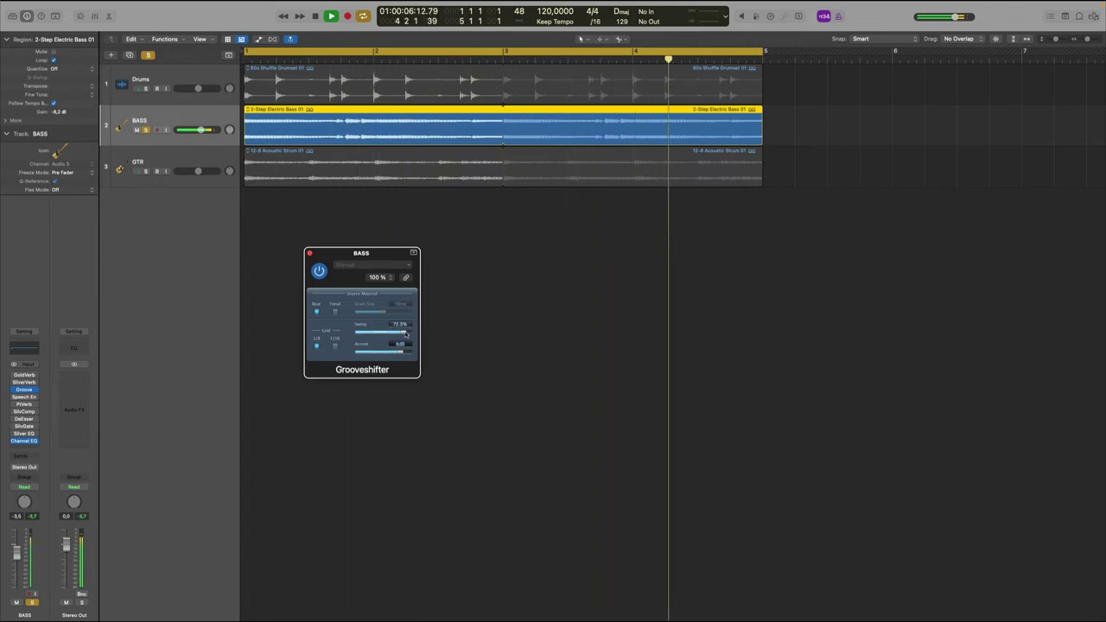
drag(405, 332, 389, 351)
key(space)
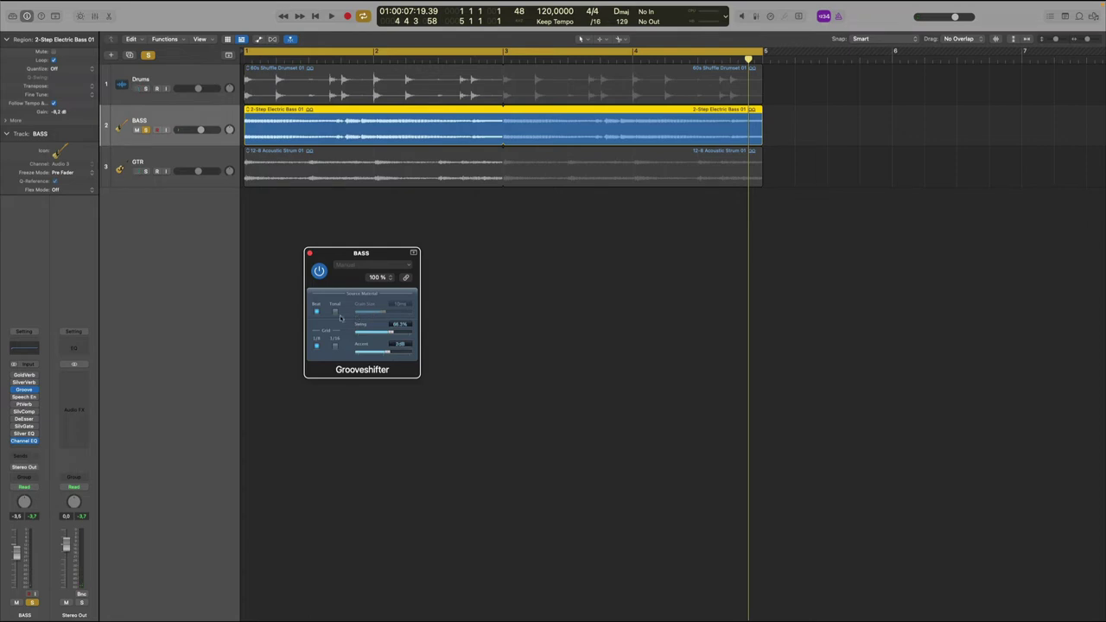
Switch Grooveshifter's source material to Tonal, increase the Grain Size to about 18 ms, and start playback
click(317, 312)
click(335, 311)
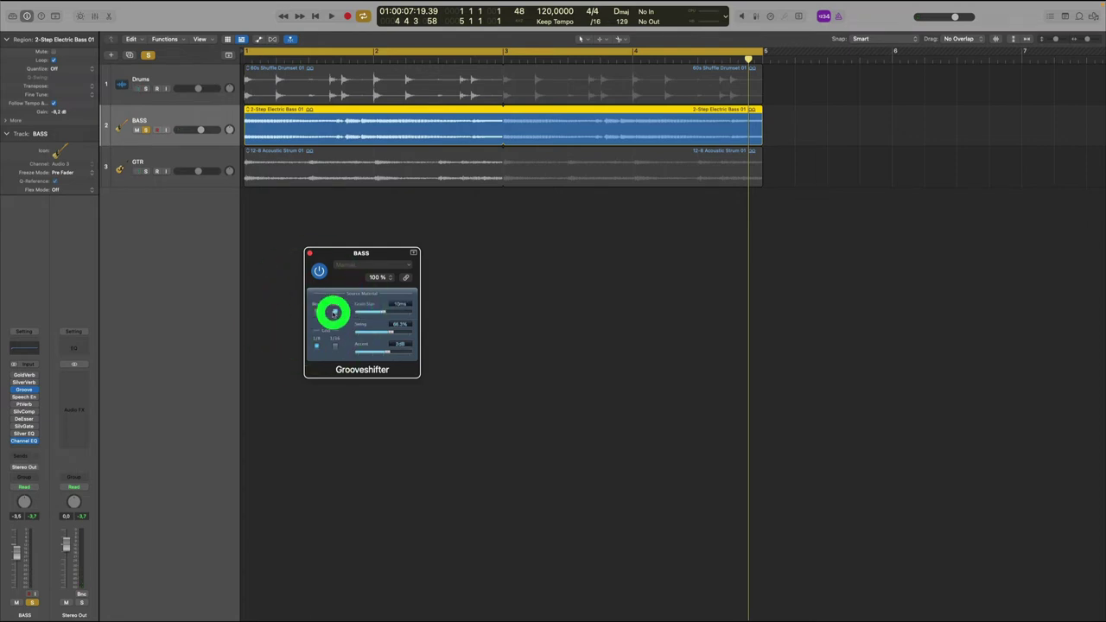
mouse_move(387, 312)
mouse_down()
mouse_move(368, 313)
mouse_move(403, 312)
mouse_up()
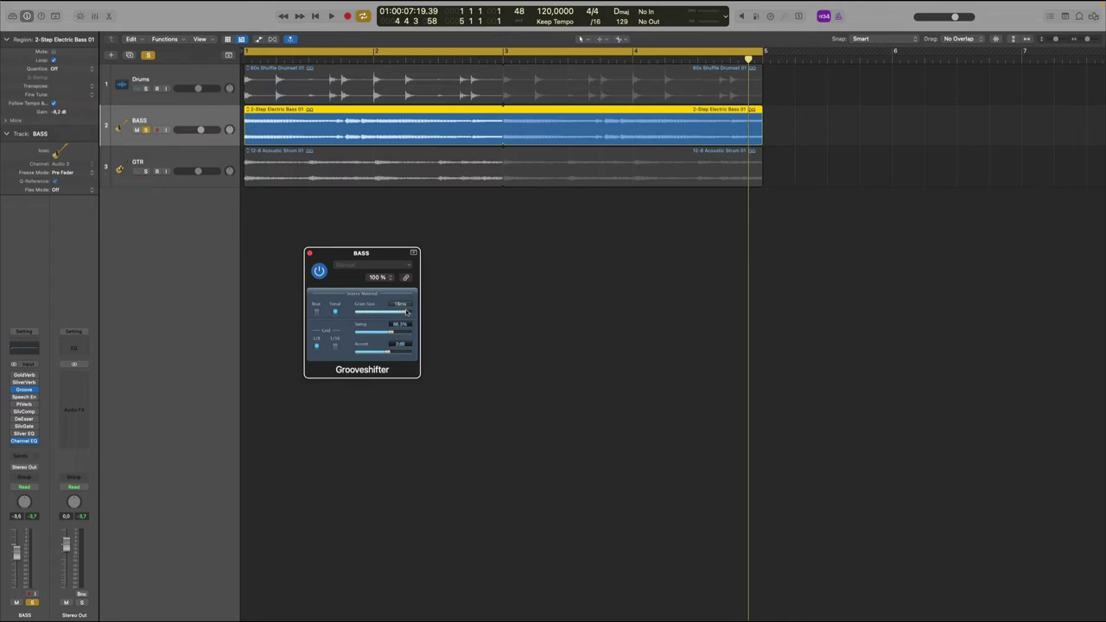
click(346, 313)
key(space)
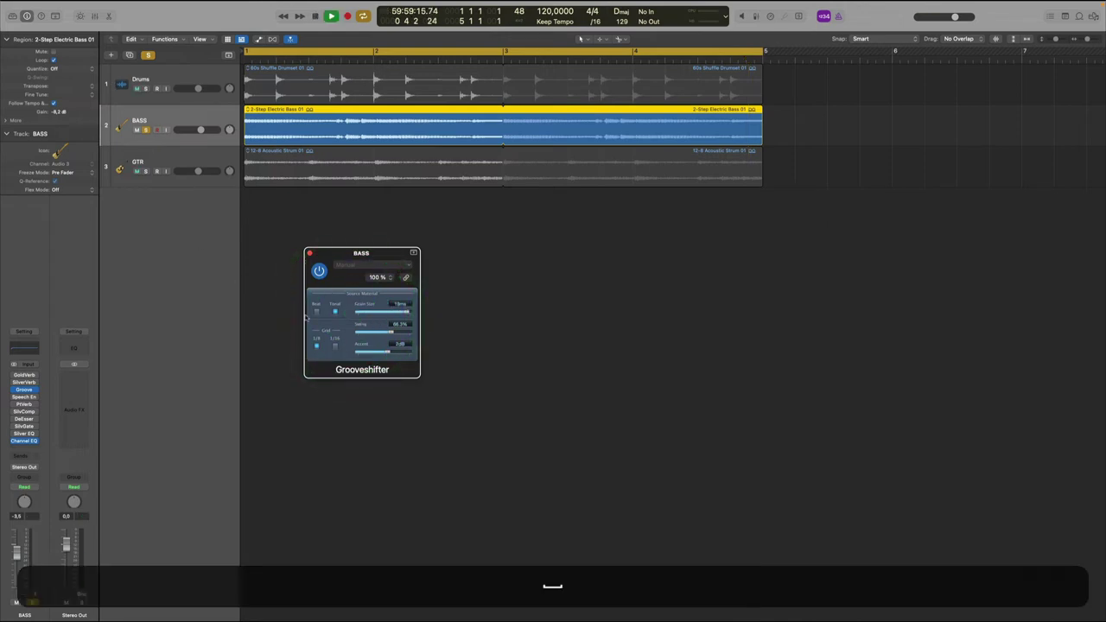
During playback, set Grooveshifter's Grain Size to Auto, return the grid to 1/16, and raise Accent slightly
drag(407, 312, 346, 318)
click(409, 311)
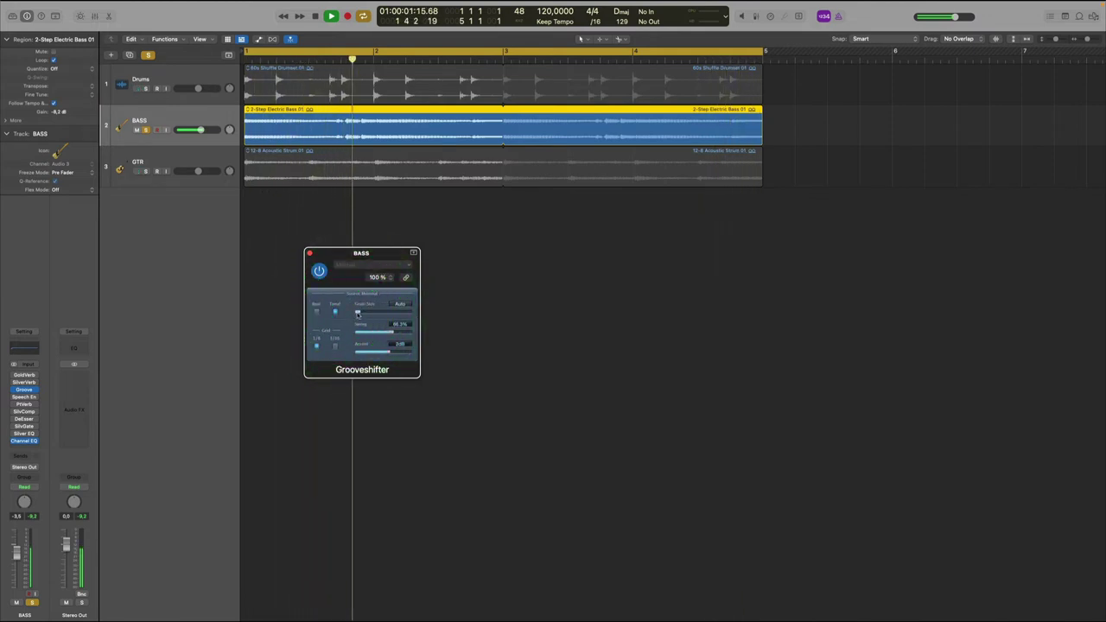
click(335, 346)
drag(390, 351, 396, 352)
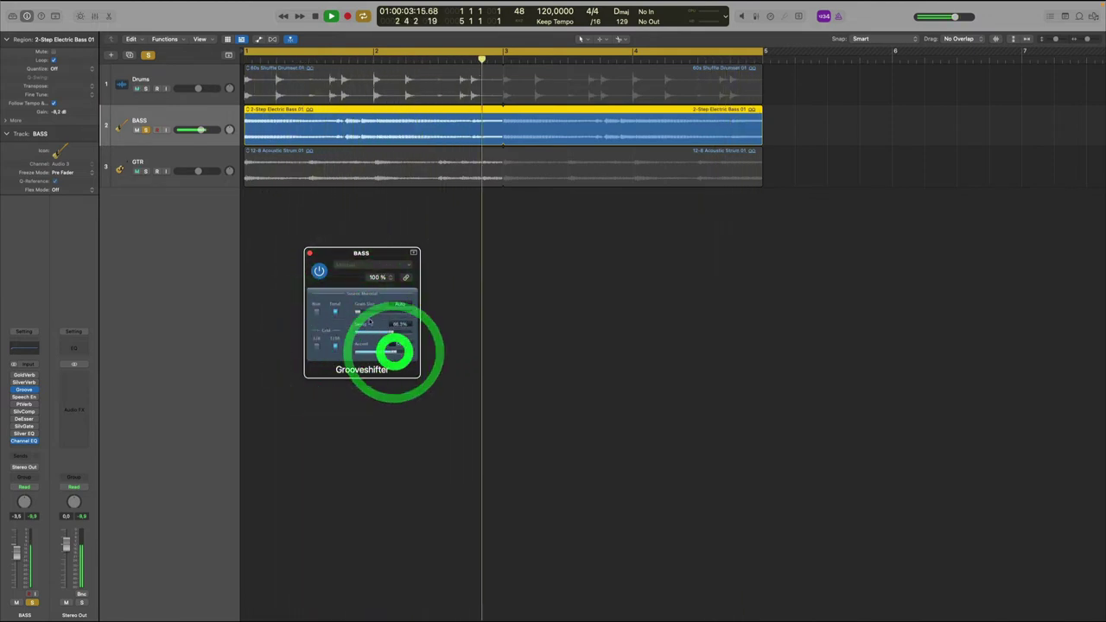
Raise Grooveshifter's Grain Size slightly during playback, stop the playback, and close the plug-in window
drag(361, 314, 369, 315)
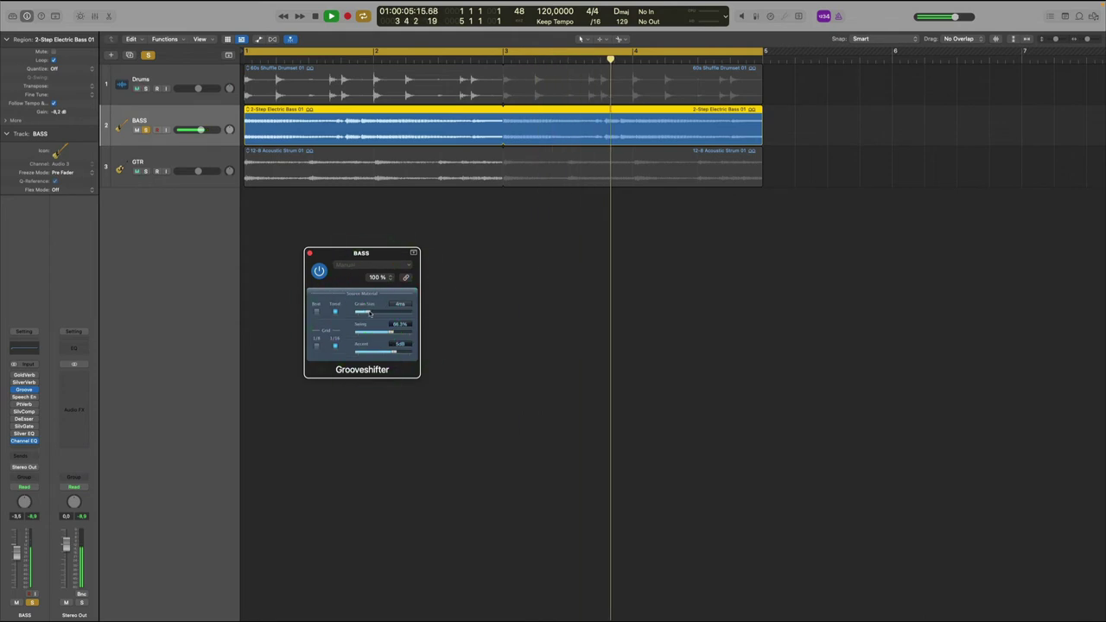
key(space)
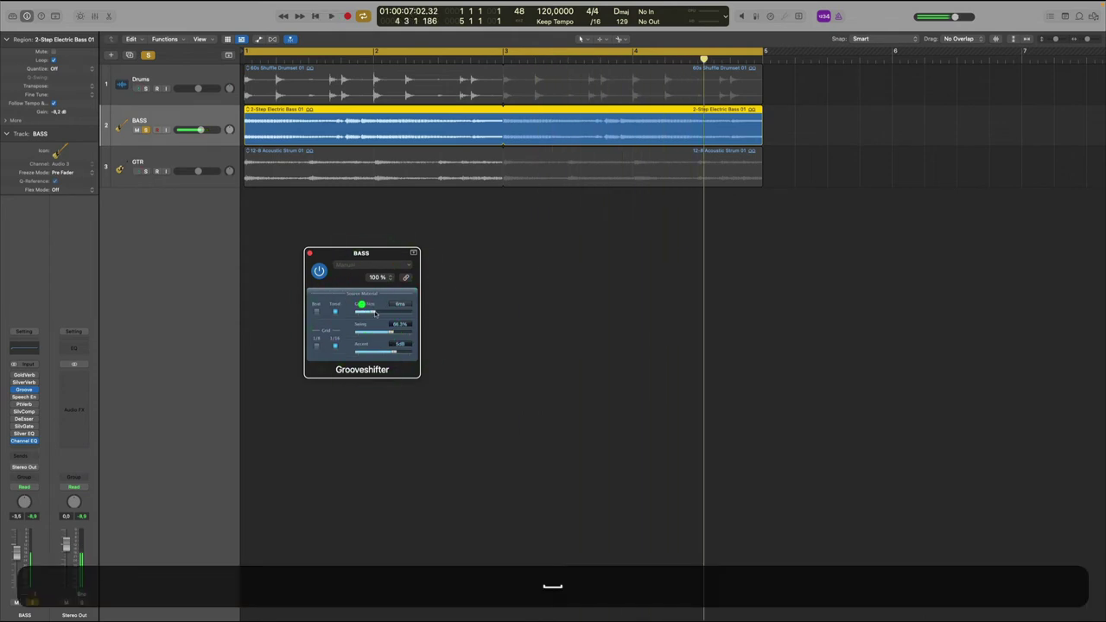
drag(373, 313, 385, 302)
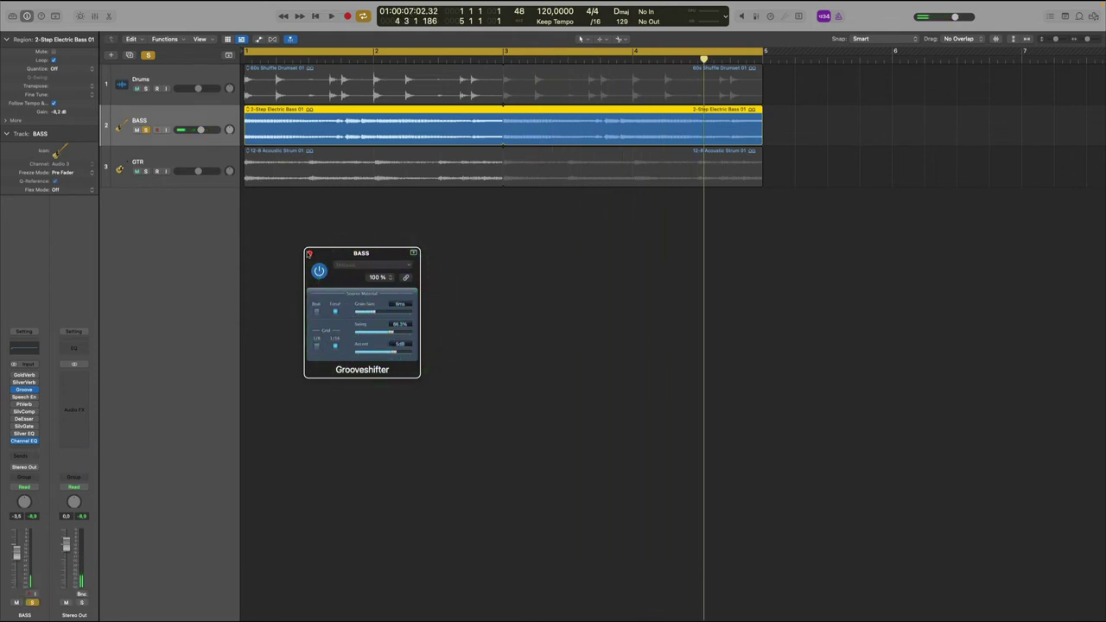
click(308, 253)
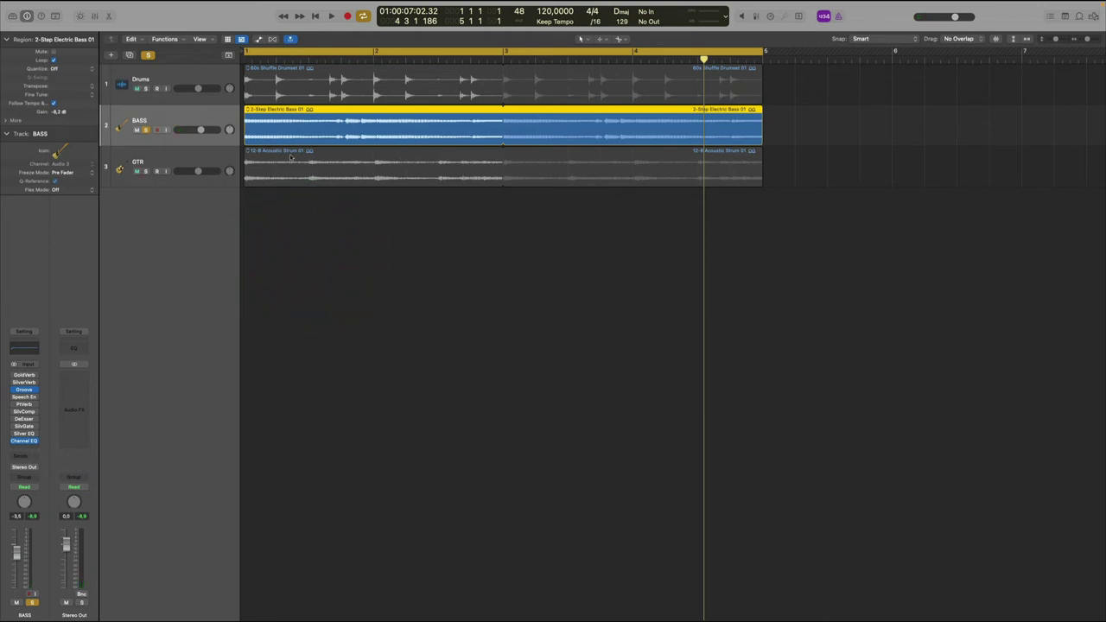
Enable Speech Enhancer on the BASS channel and open its window below the tracks
click(12, 398)
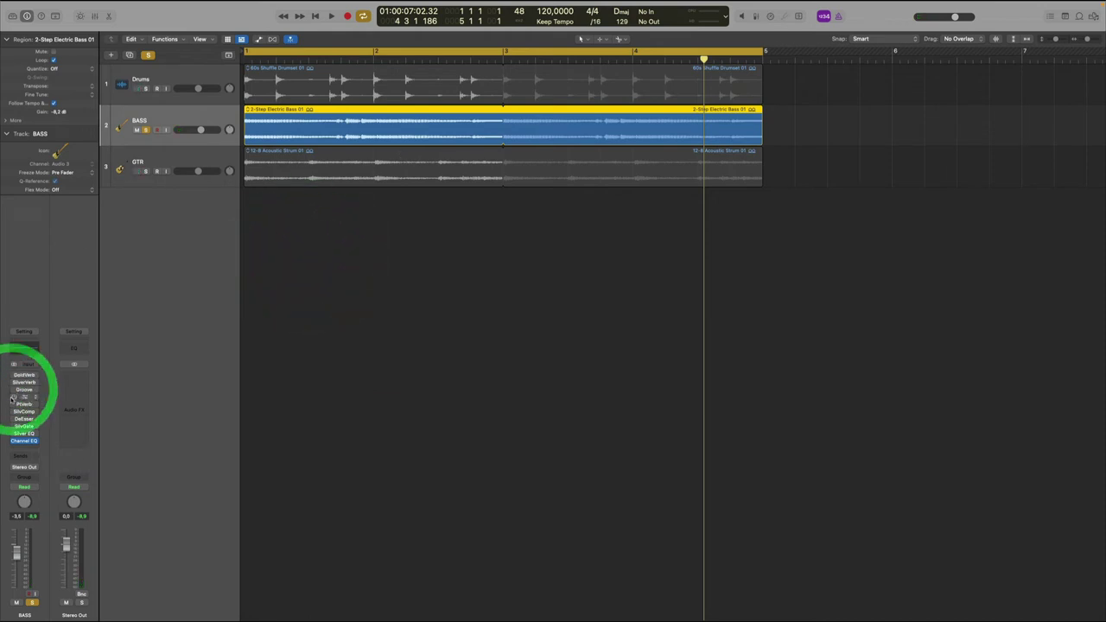
click(24, 396)
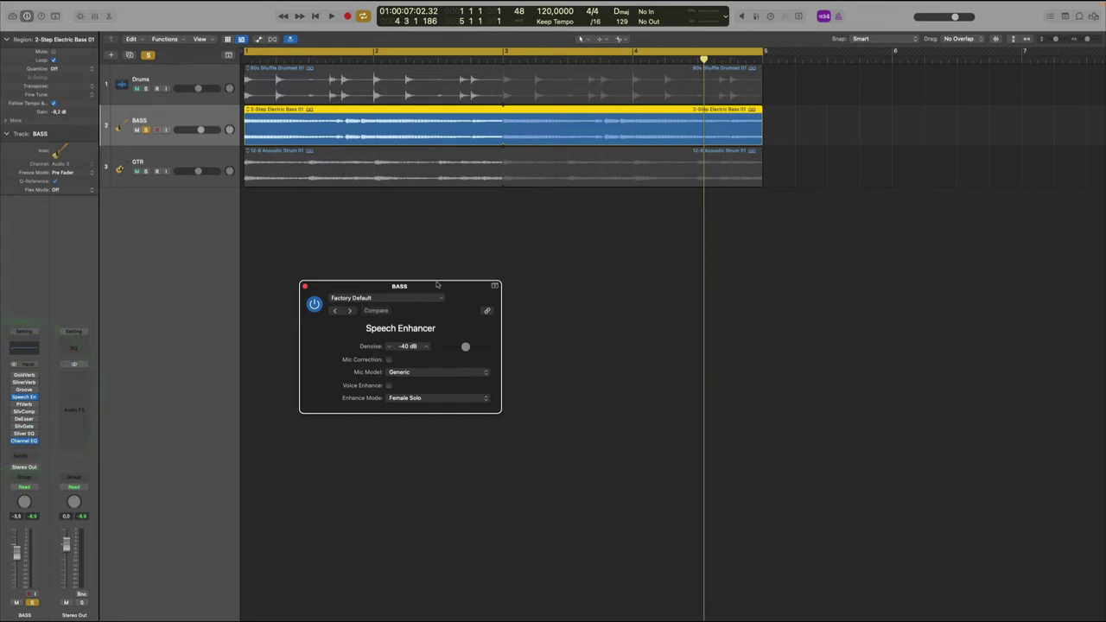
drag(437, 285, 450, 260)
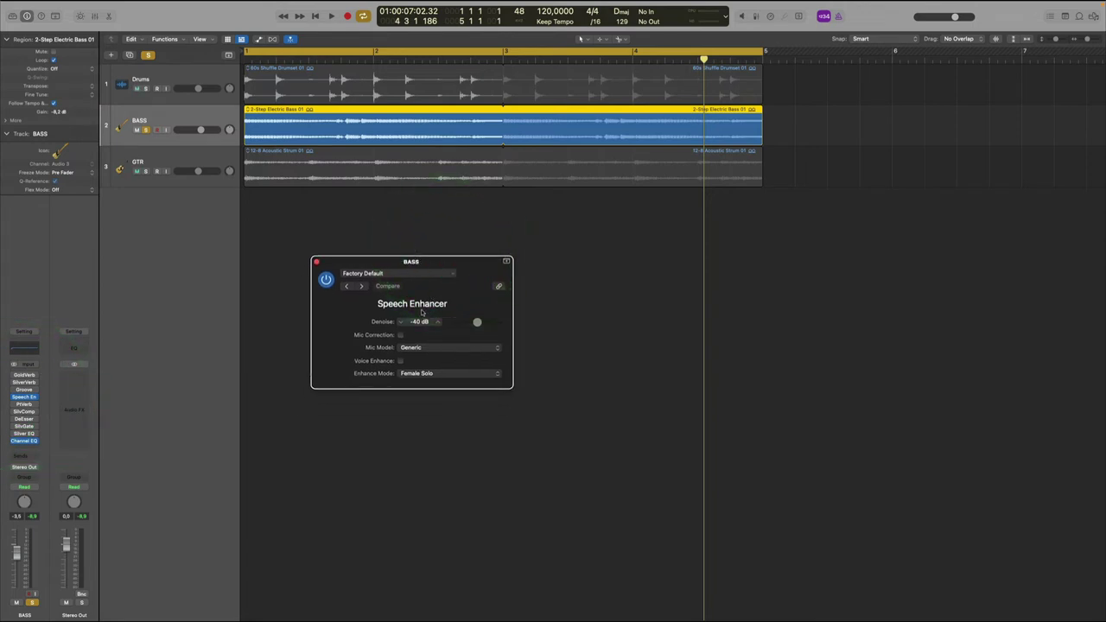
drag(451, 261, 456, 259)
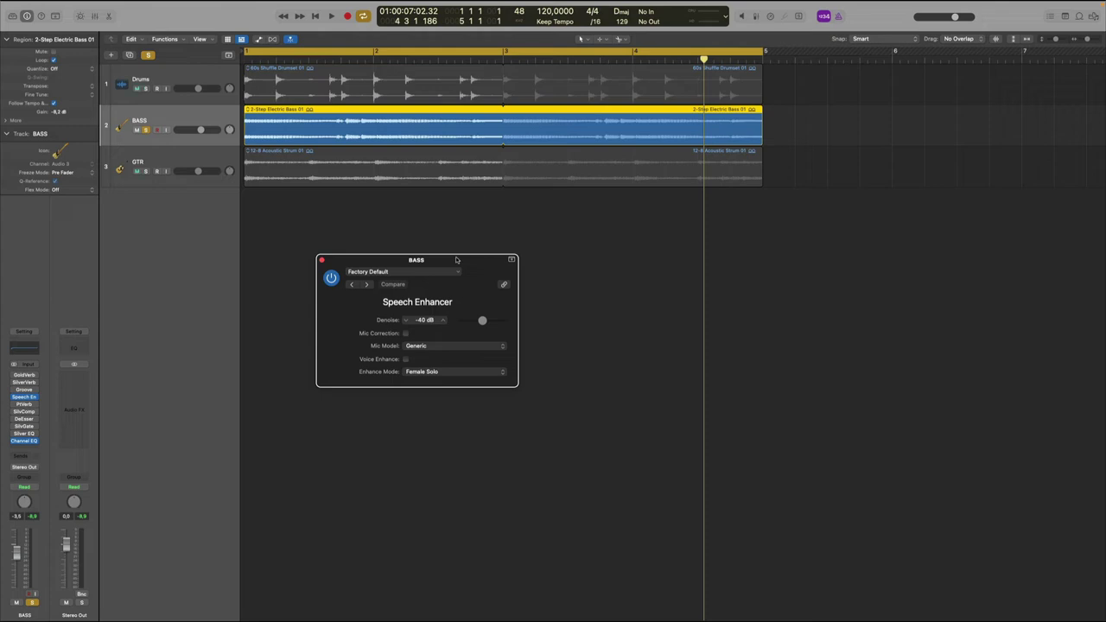
mouse_move(457, 261)
mouse_down()
mouse_move(420, 245)
mouse_move(388, 203)
mouse_move(462, 252)
mouse_up()
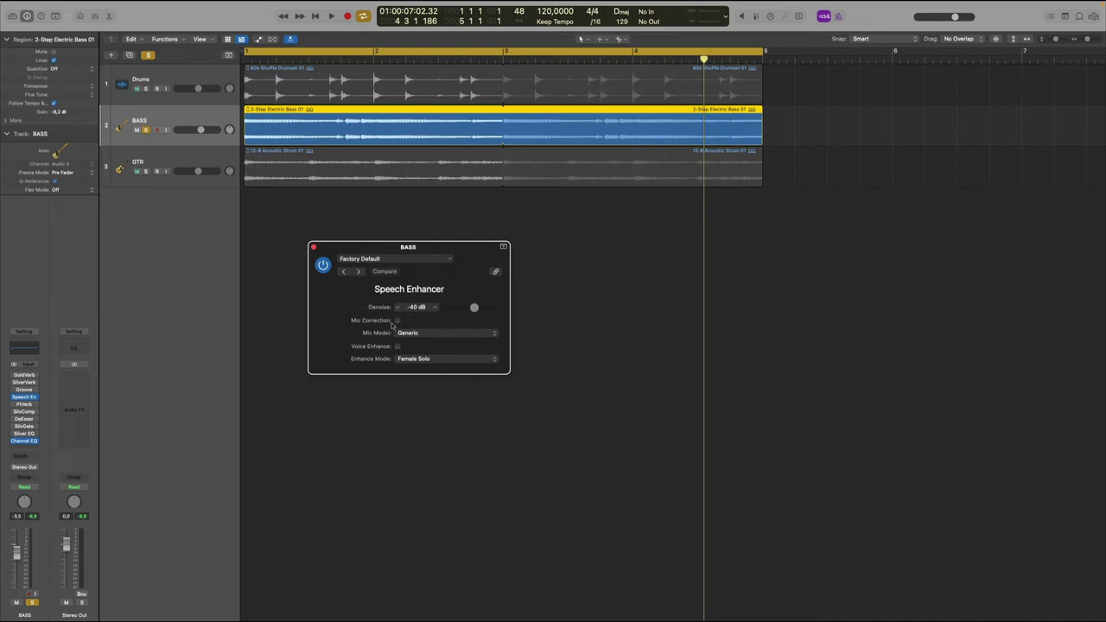
Turn on Mic Correction in Speech Enhancer and review the available microphone models, keeping Generic
click(397, 320)
click(431, 334)
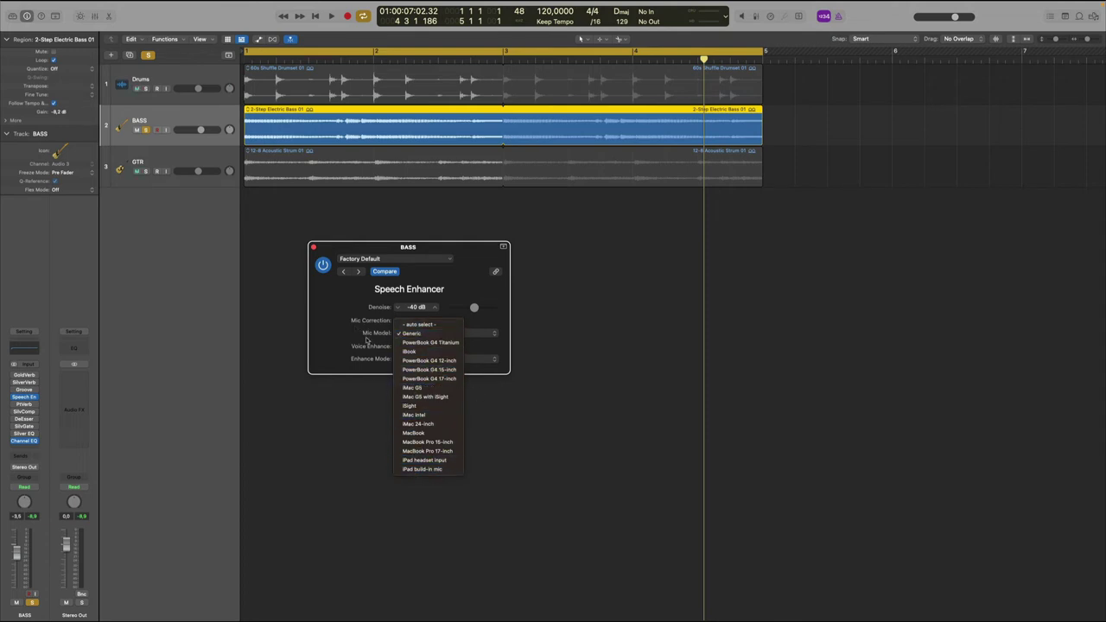
click(358, 346)
click(422, 335)
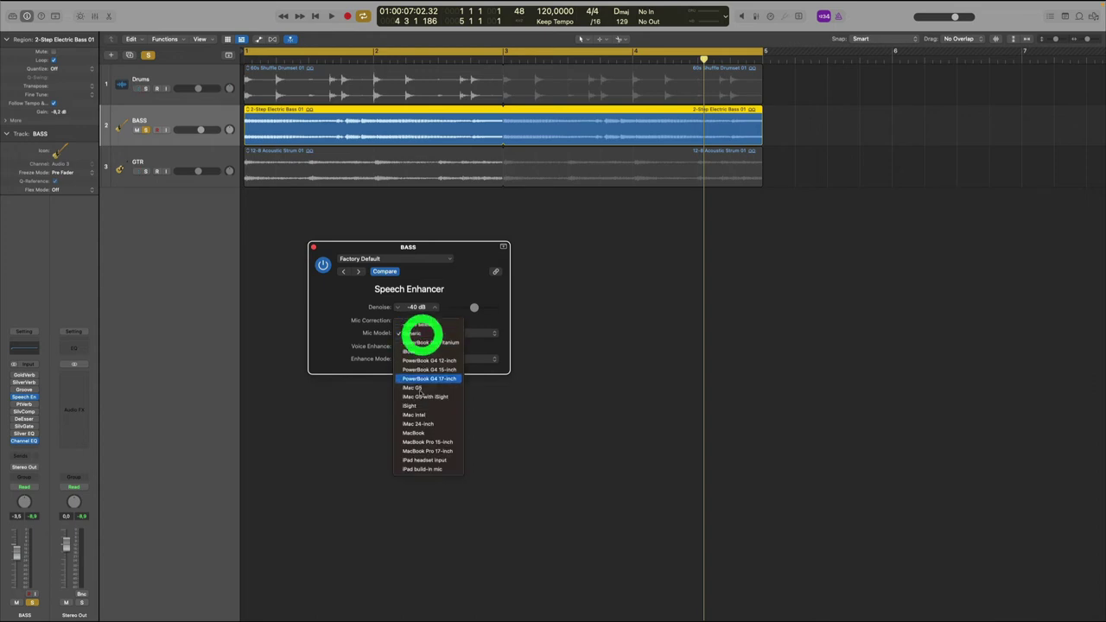
click(342, 333)
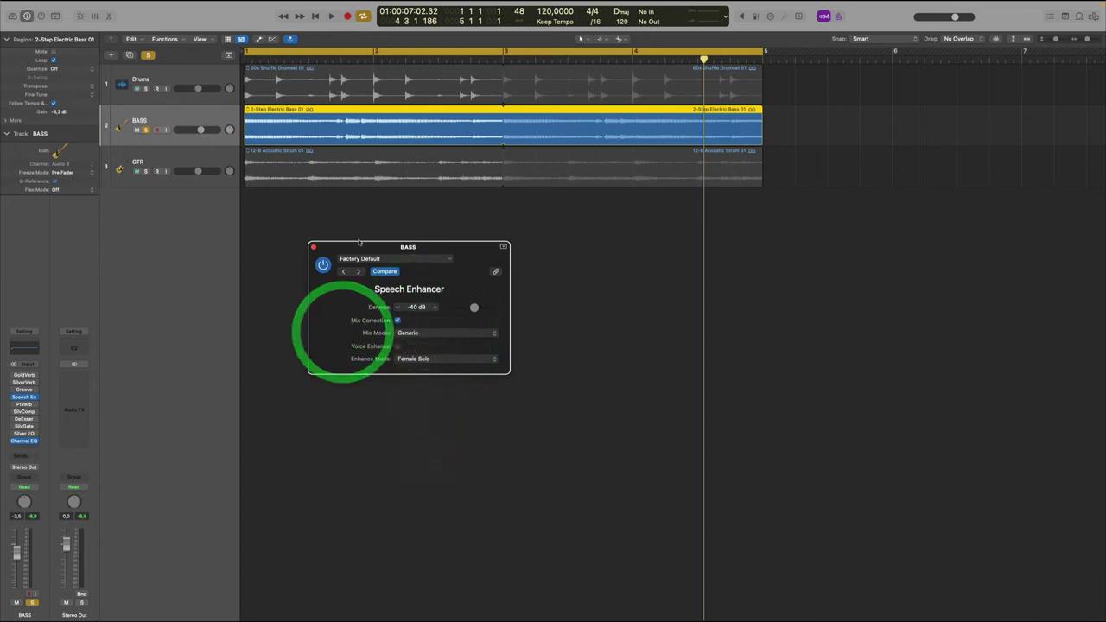
Turn on Voice Enhance in Speech Enhancer, set Enhance Mode to Female Voice Over, and review the other modes
click(396, 346)
click(418, 359)
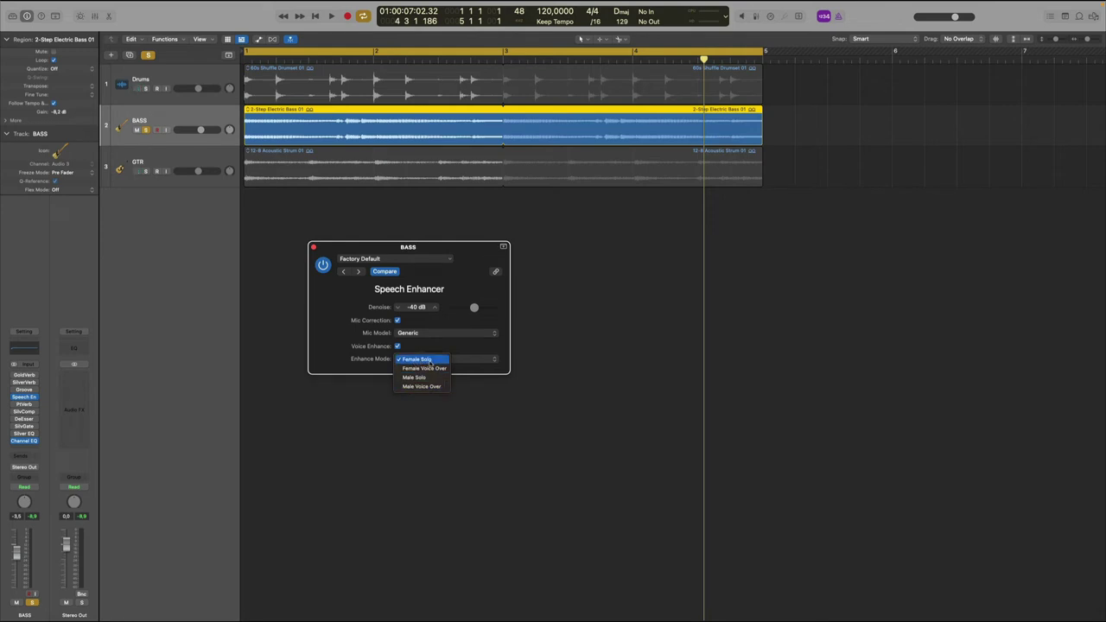
click(424, 368)
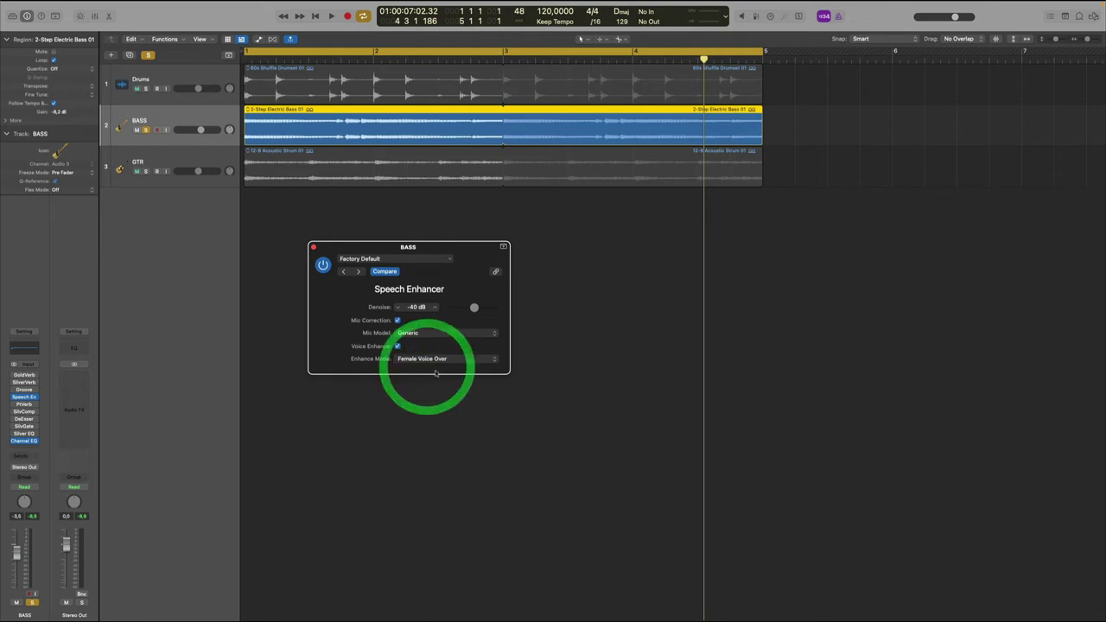
click(434, 360)
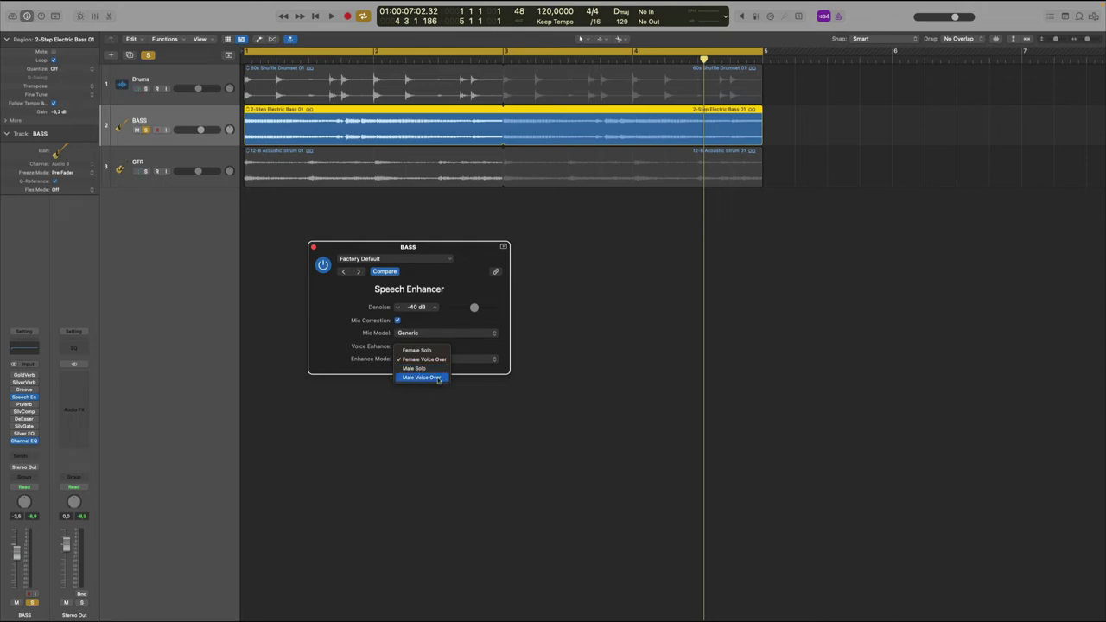
click(349, 348)
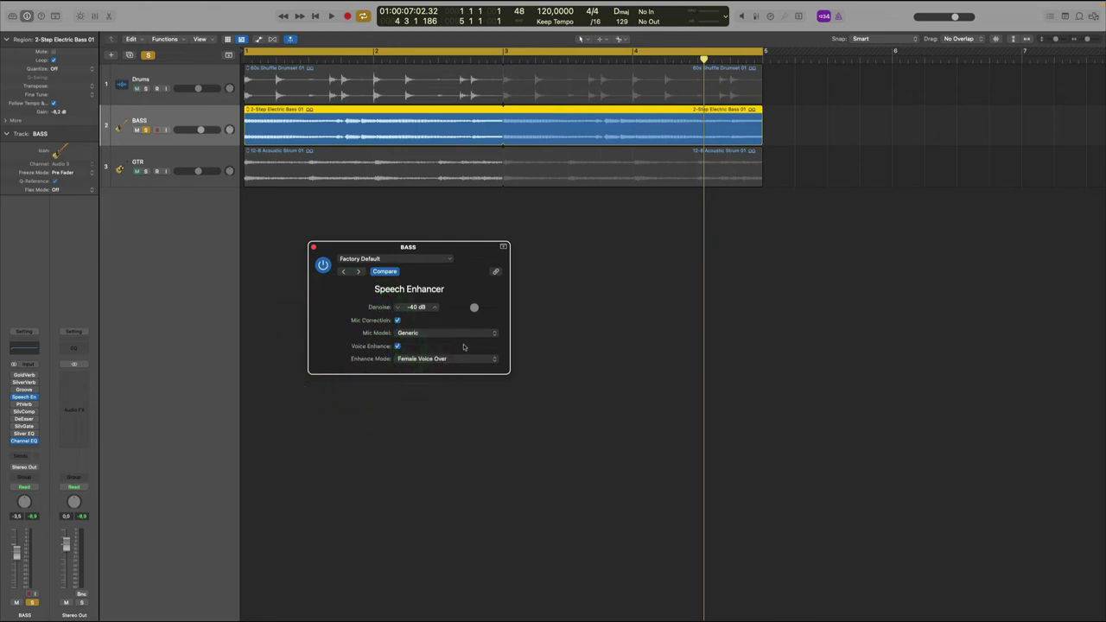
Look through Speech Enhancer's microphone models once more without changing the model, and close the plug-in window
drag(456, 257, 499, 255)
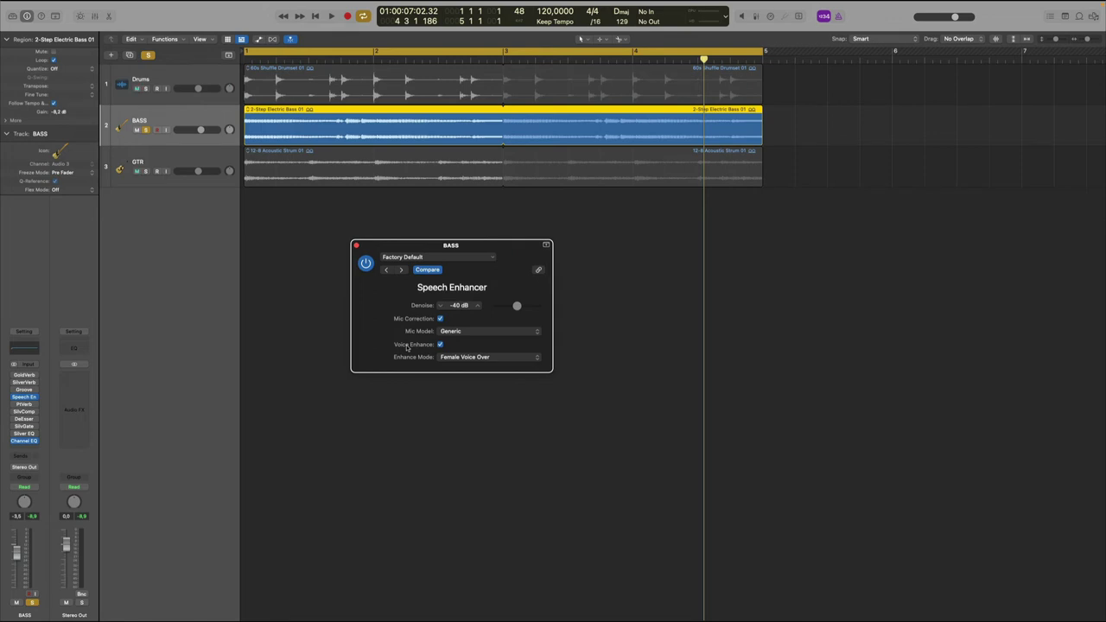
click(452, 331)
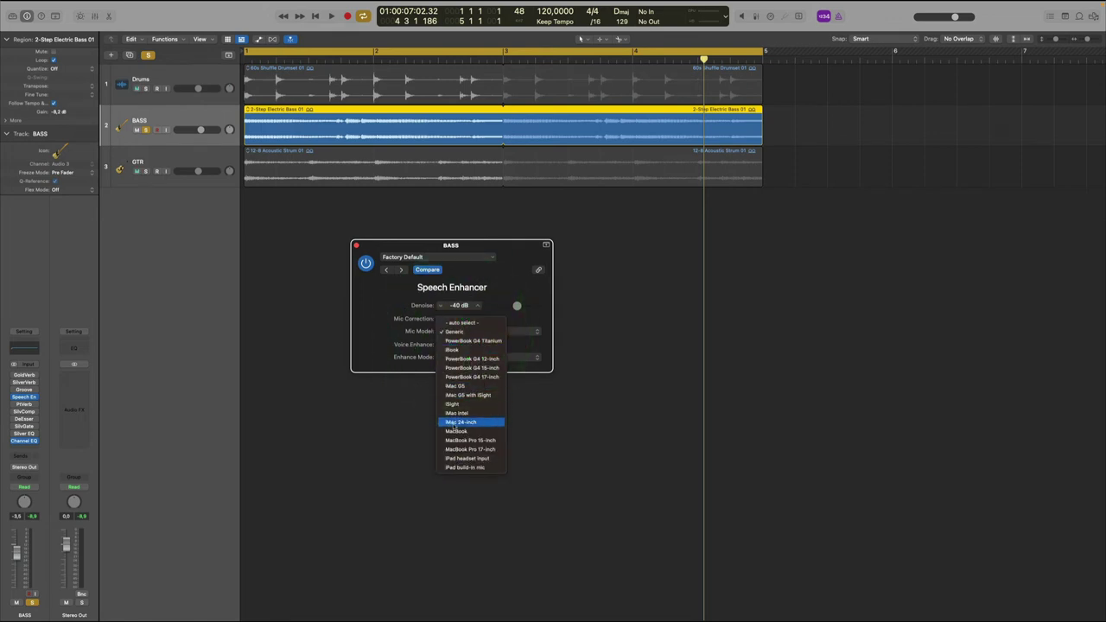
click(357, 322)
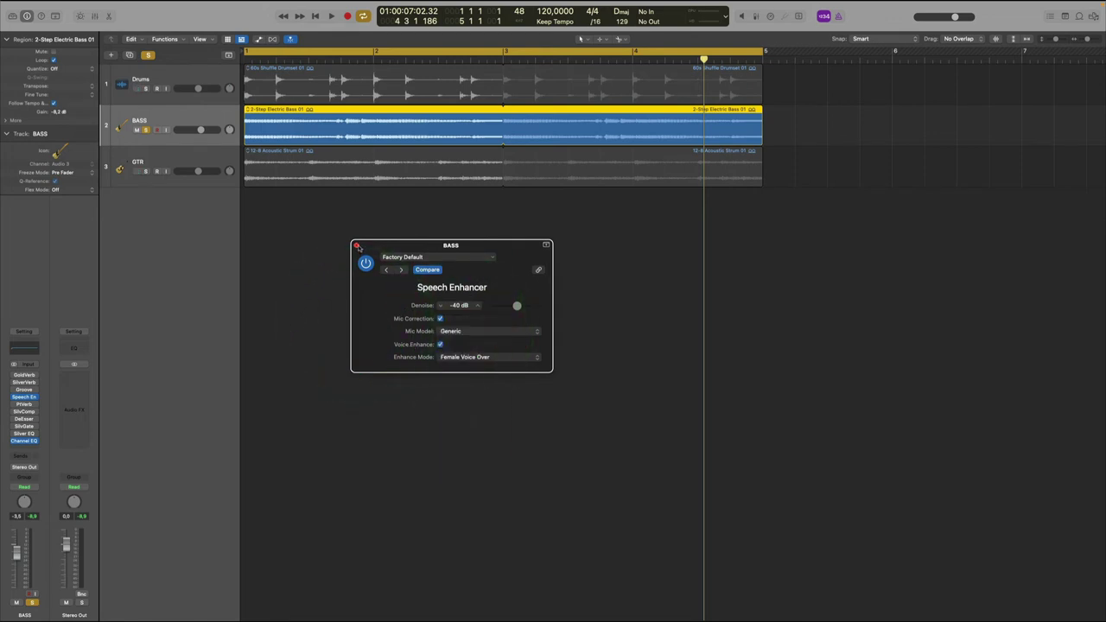
click(357, 247)
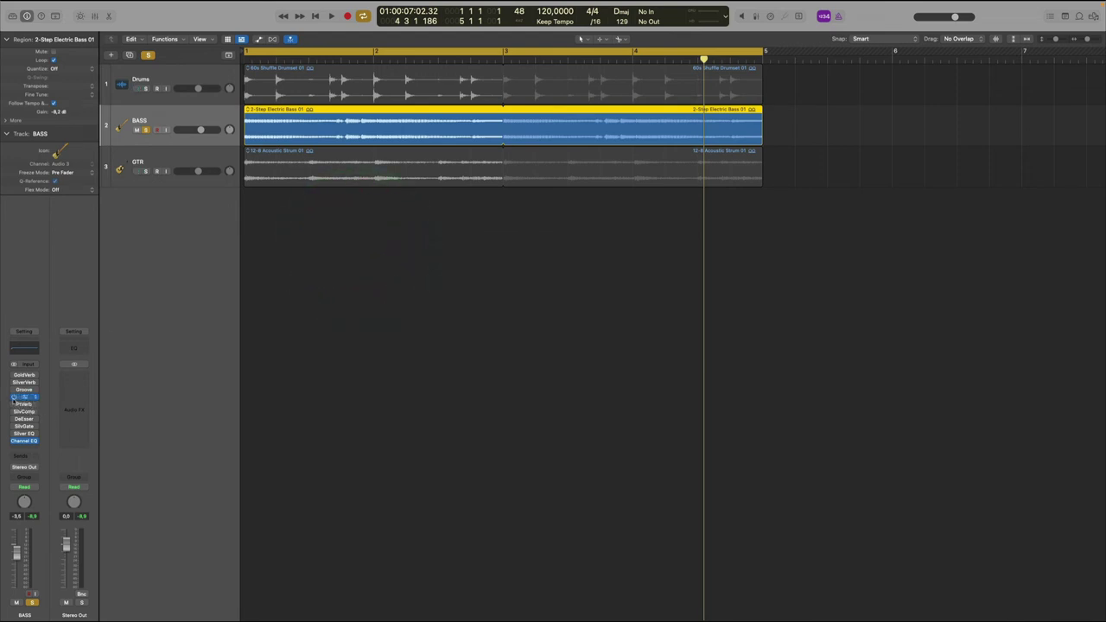
Enable and open PlatinumVerb on the BASS channel, place it below the tracks, and set Room Shape to 5
click(13, 403)
click(24, 404)
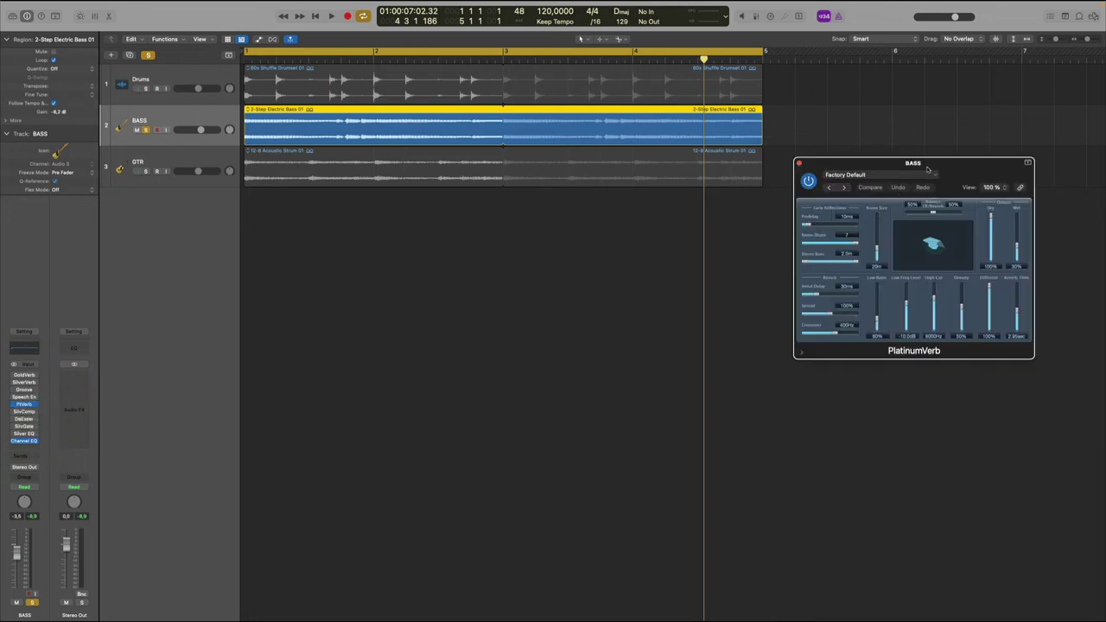
drag(930, 167, 373, 272)
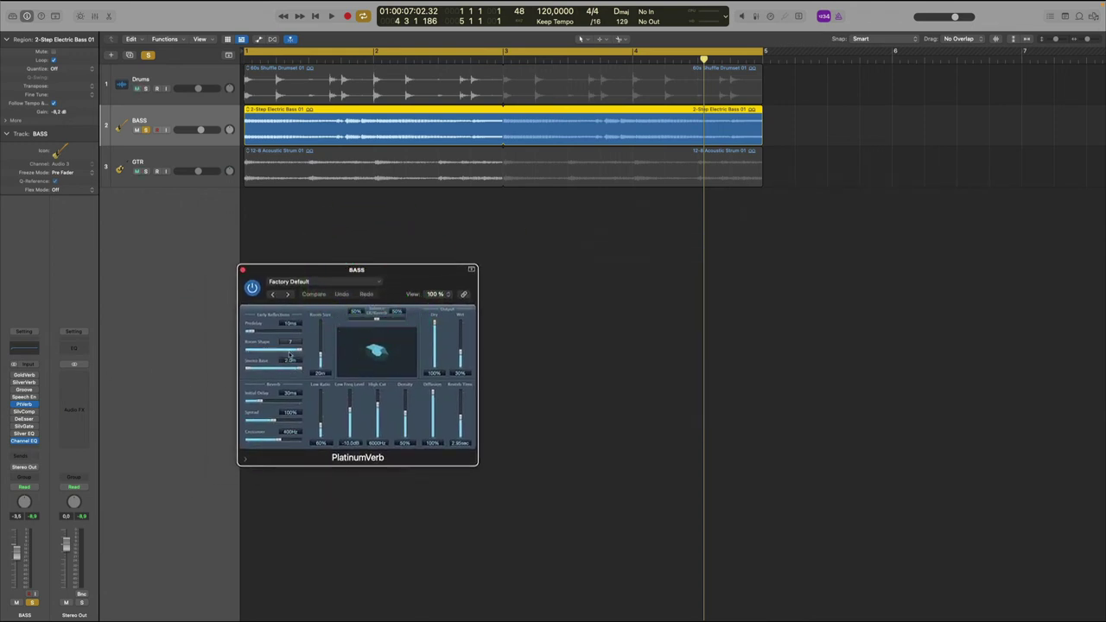
drag(300, 353, 275, 351)
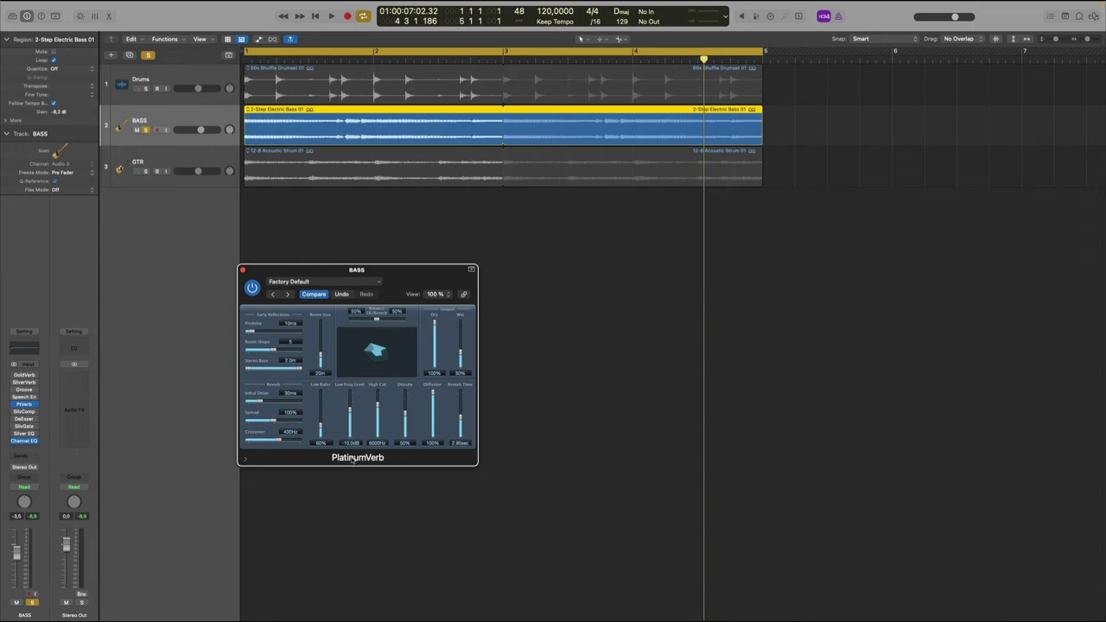
Insert Logic's ChromaVerb reverb on the Stereo Out channel
click(74, 377)
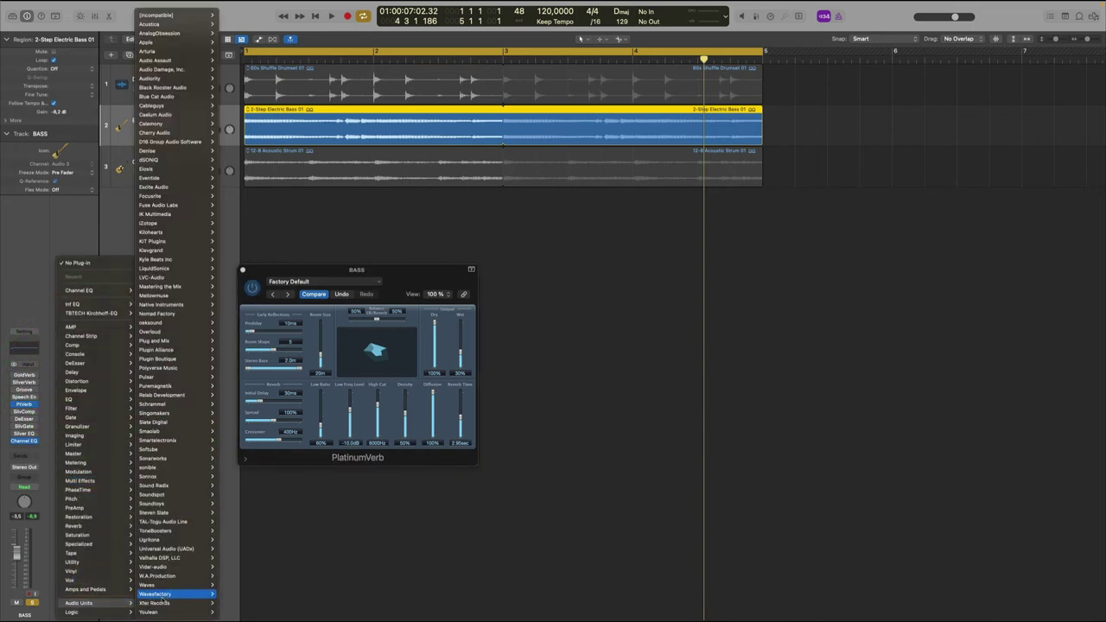
mouse_move(74, 611)
mouse_move(165, 560)
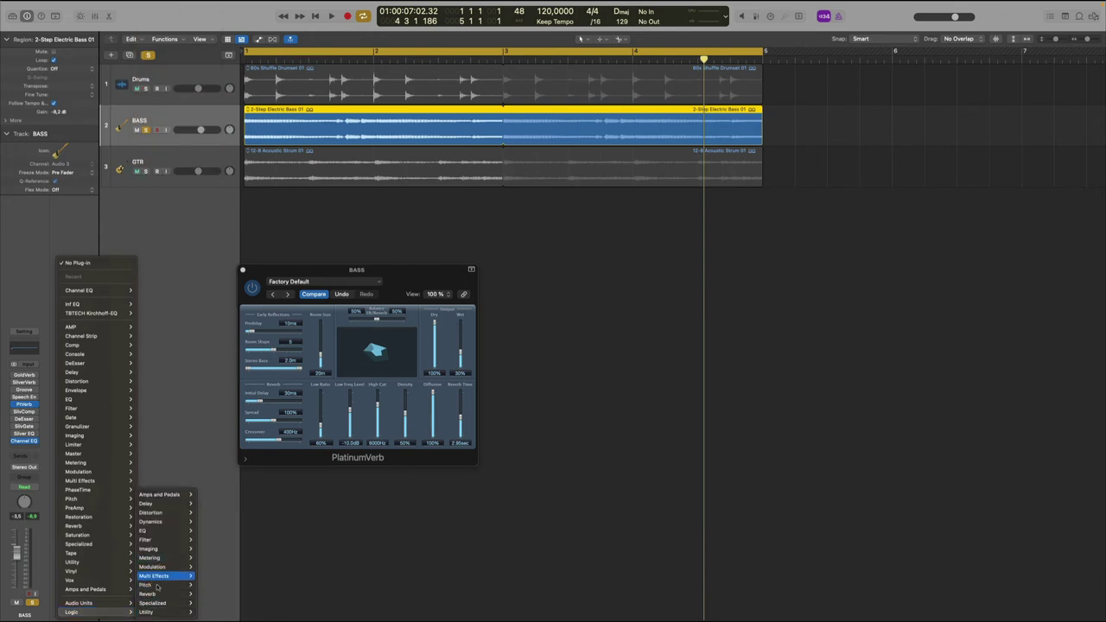
mouse_move(148, 593)
click(222, 584)
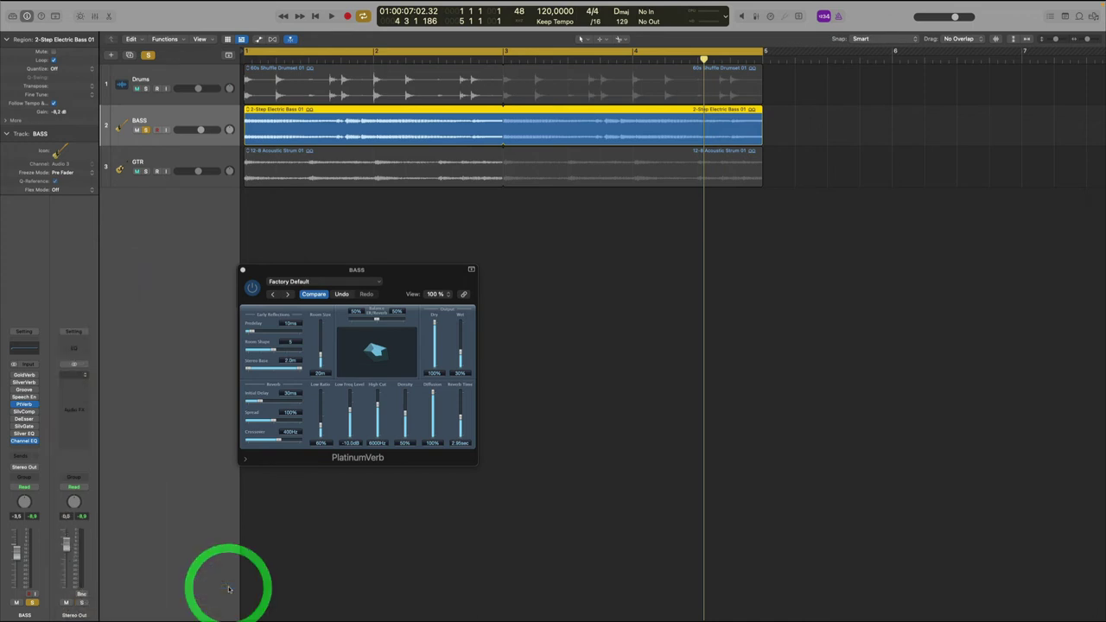
Place ChromaVerb beside PlatinumVerb for comparison, view its Details page, and return to the Main page
drag(637, 132, 828, 134)
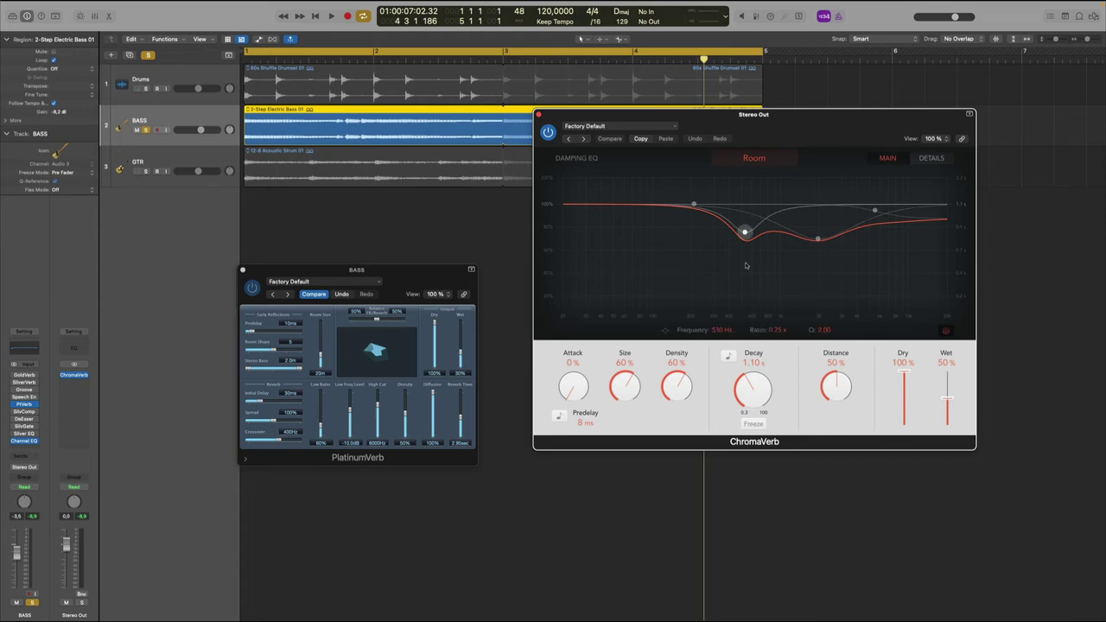
drag(780, 130, 807, 133)
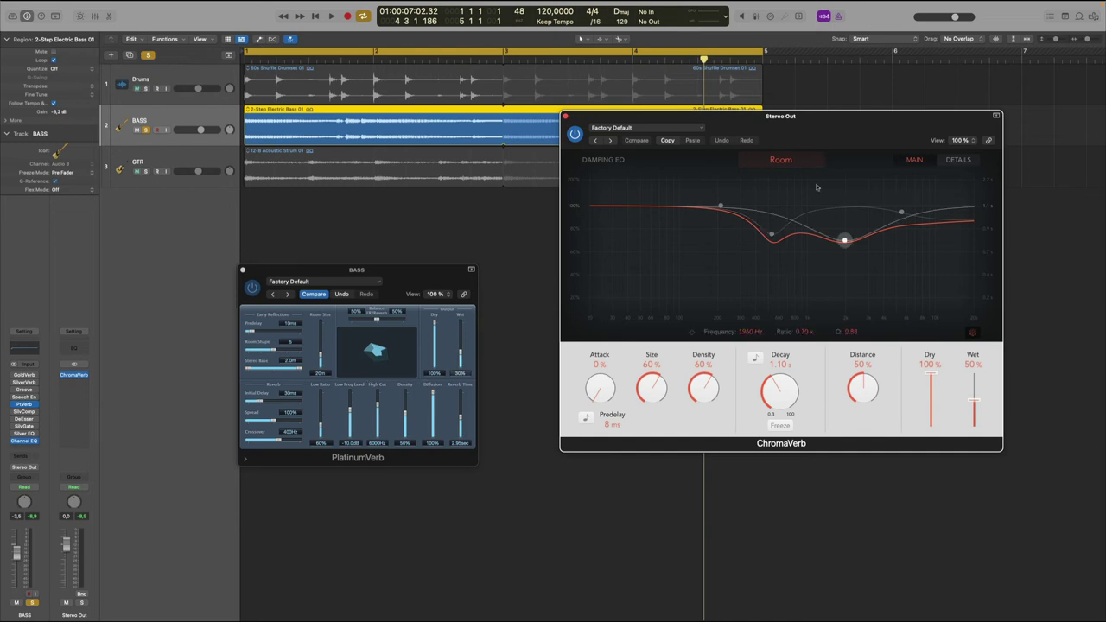
click(956, 159)
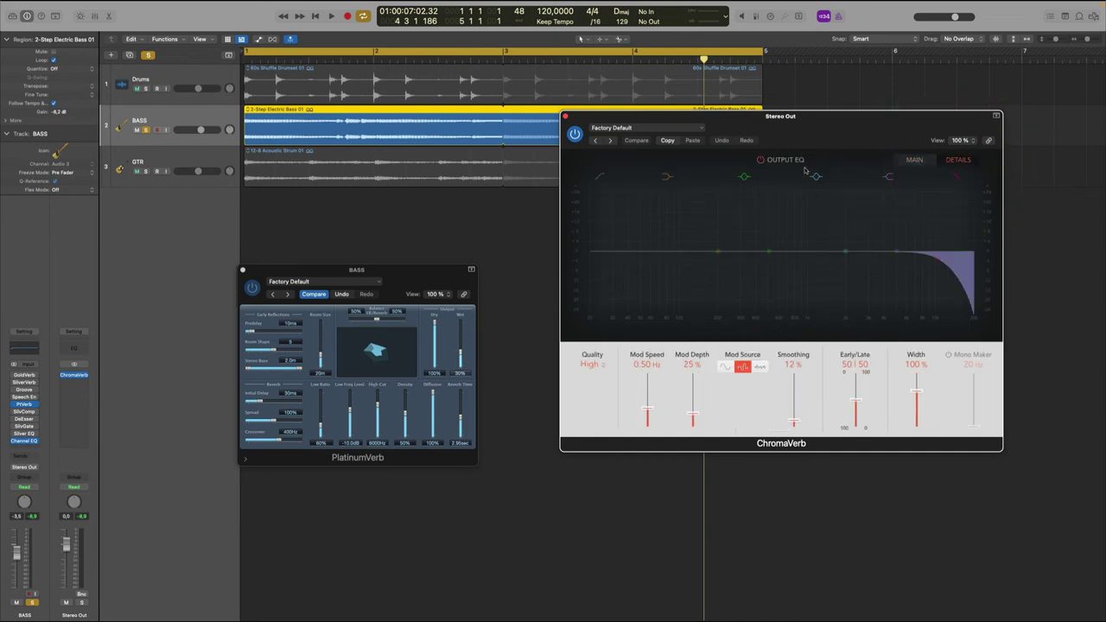
click(913, 160)
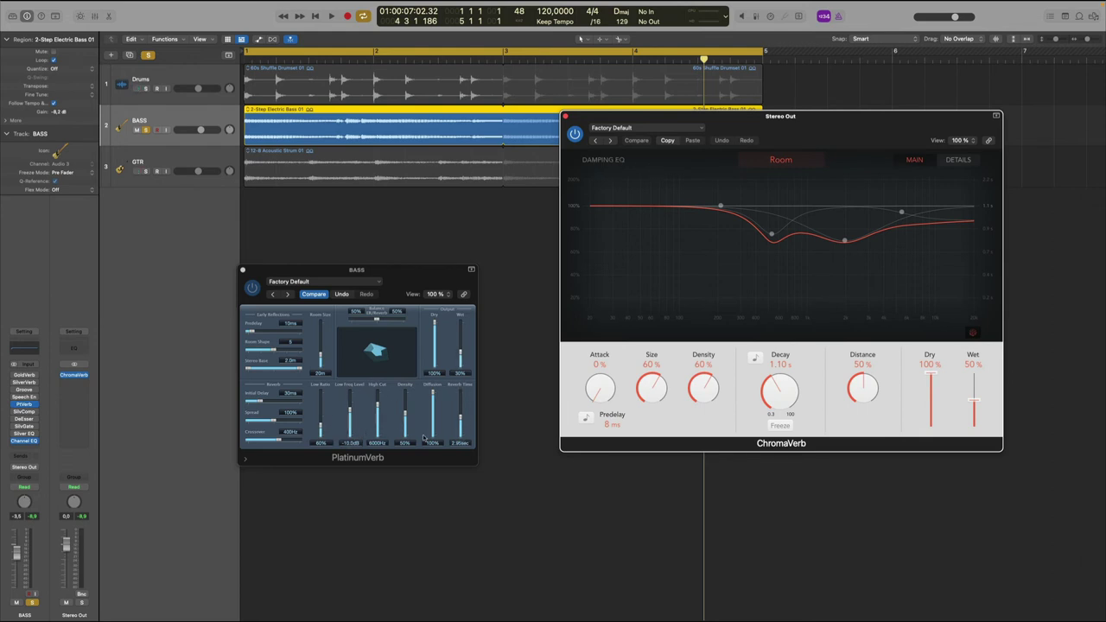
Raise PlatinumVerb's High Cut slightly, and close both the PlatinumVerb and ChromaVerb windows
drag(377, 405, 377, 400)
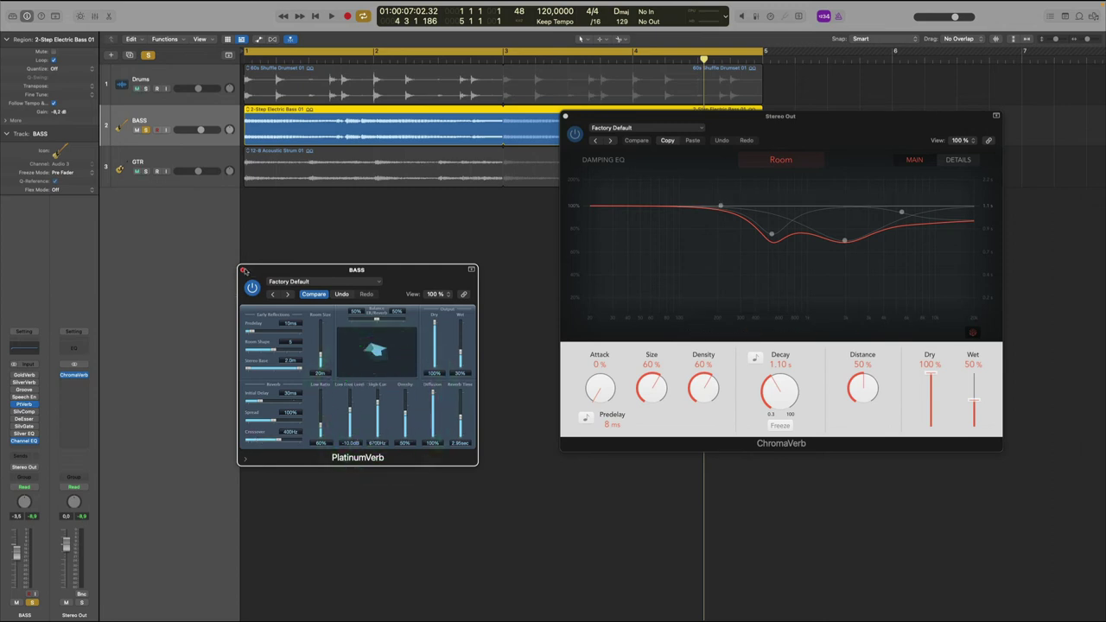
drag(253, 270, 265, 252)
click(257, 253)
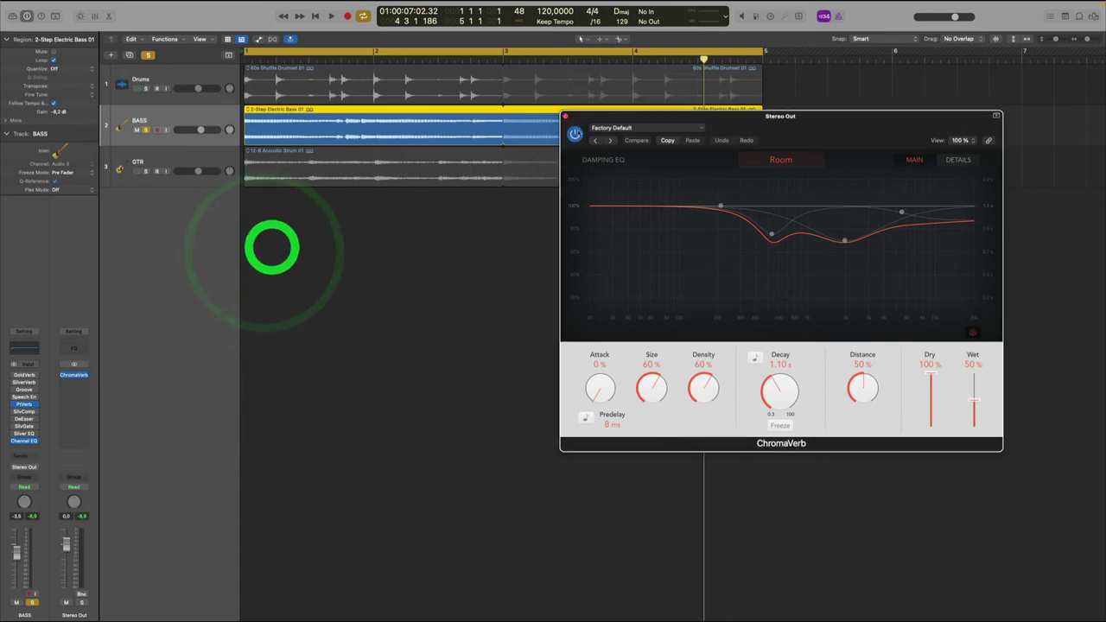
click(565, 115)
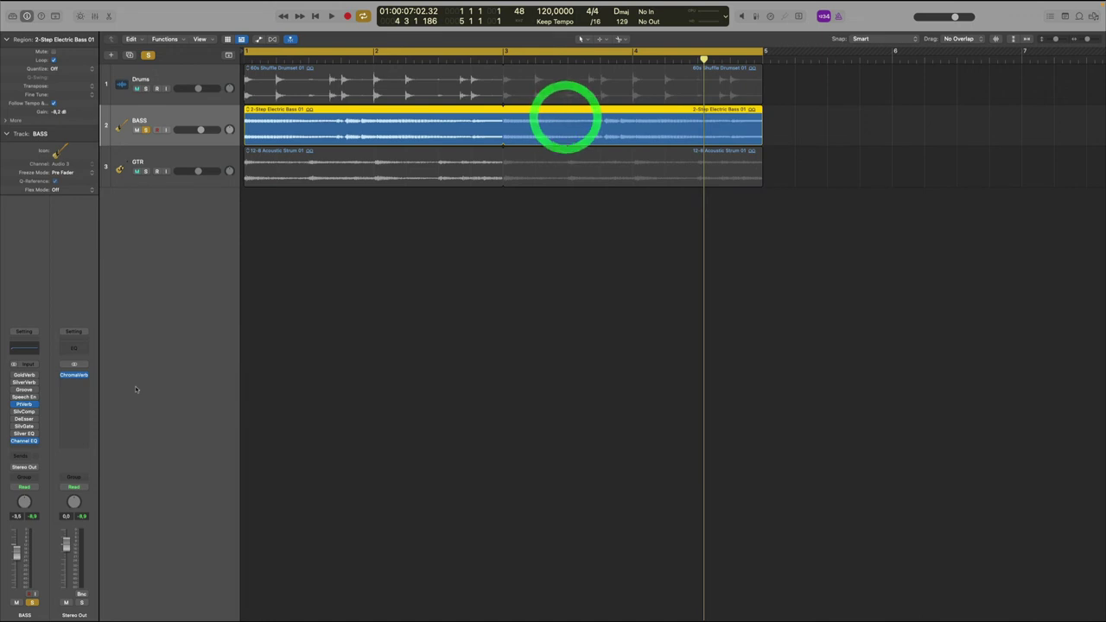
Enable DeEsser on the BASS channel and open its window below the tracks
click(18, 419)
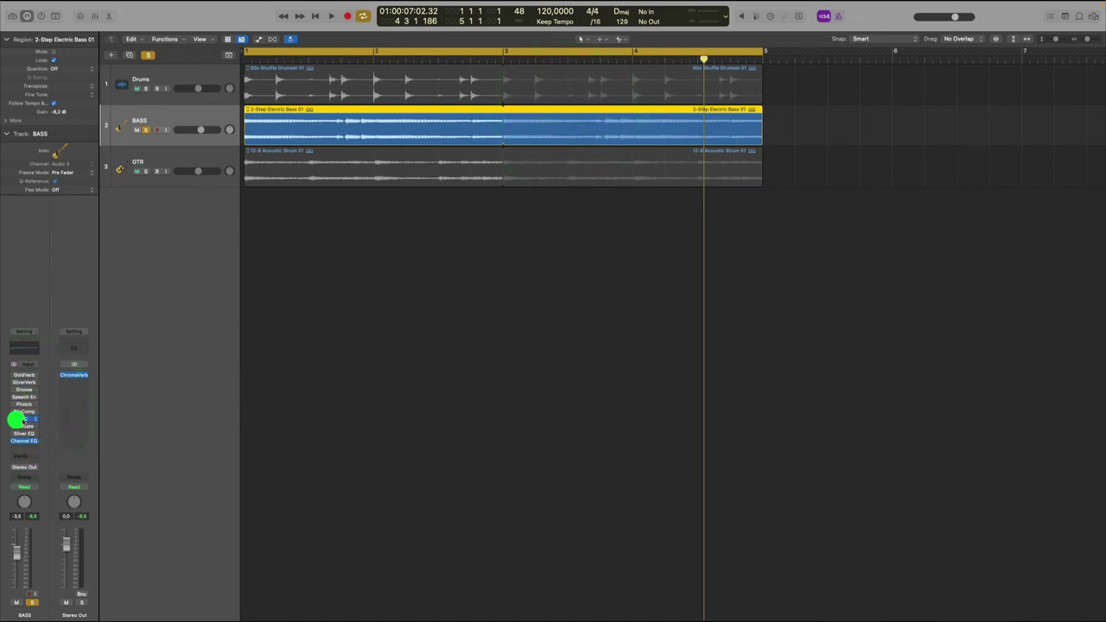
drag(623, 221, 458, 218)
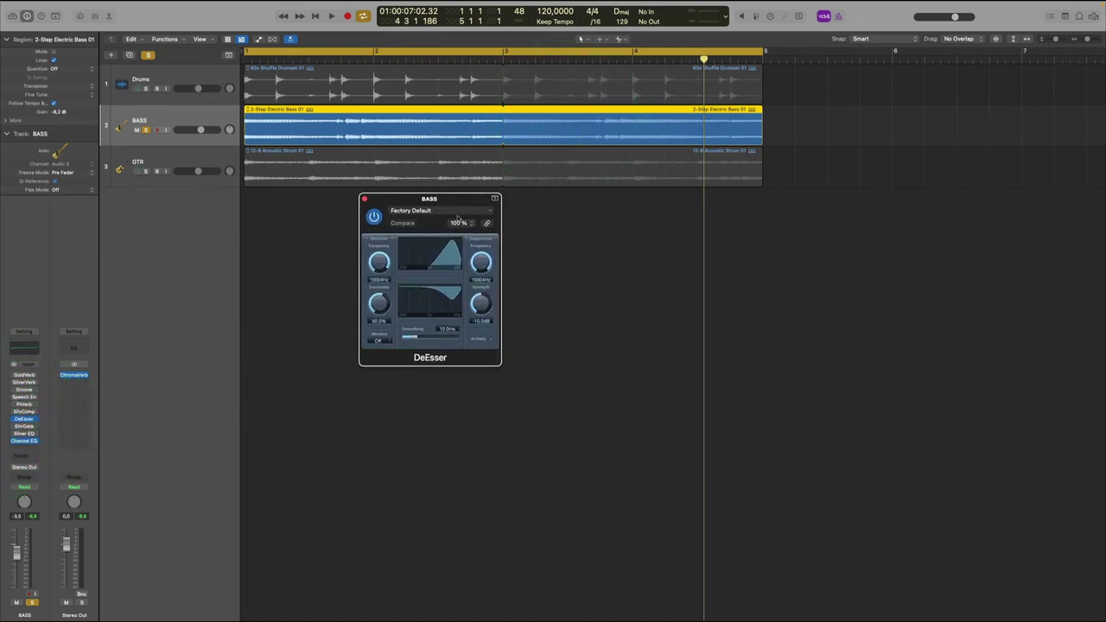
Switch from DeEsser to Silver Gate on the BASS channel, raise its Attack, set Hold to 150 ms and Lookahead to 3 ms
click(458, 217)
click(21, 426)
click(22, 426)
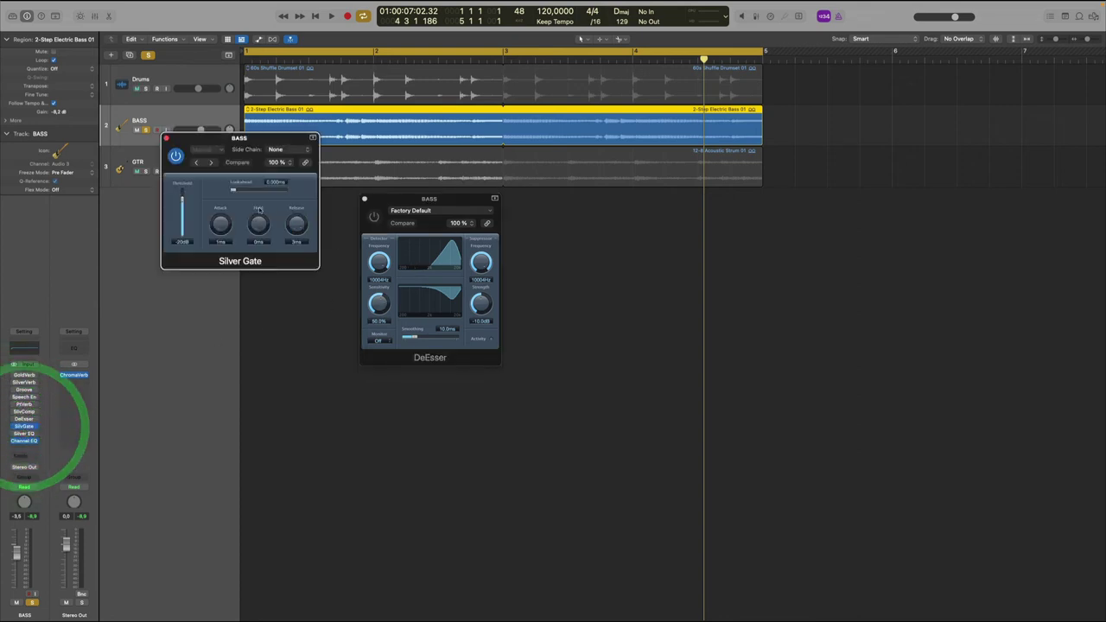
drag(269, 139, 365, 168)
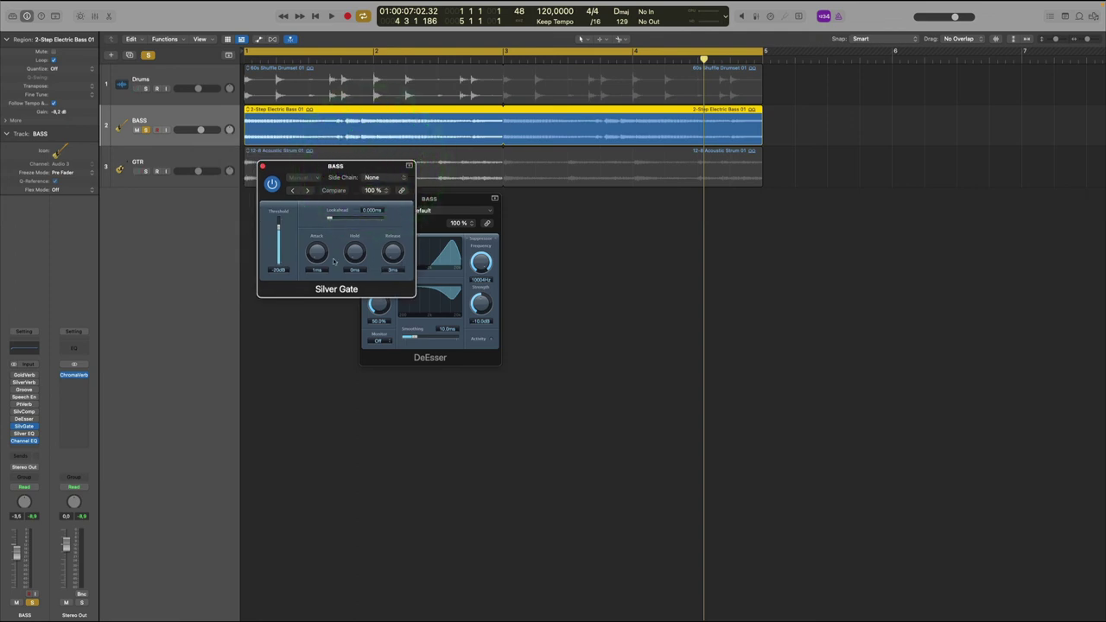
drag(316, 252, 353, 246)
mouse_move(342, 221)
mouse_down()
mouse_move(385, 224)
mouse_move(348, 225)
mouse_up()
Switch from Silver Gate to Silver EQ to view its controls, close its window, and bypass the remaining BASS plug-ins
click(19, 432)
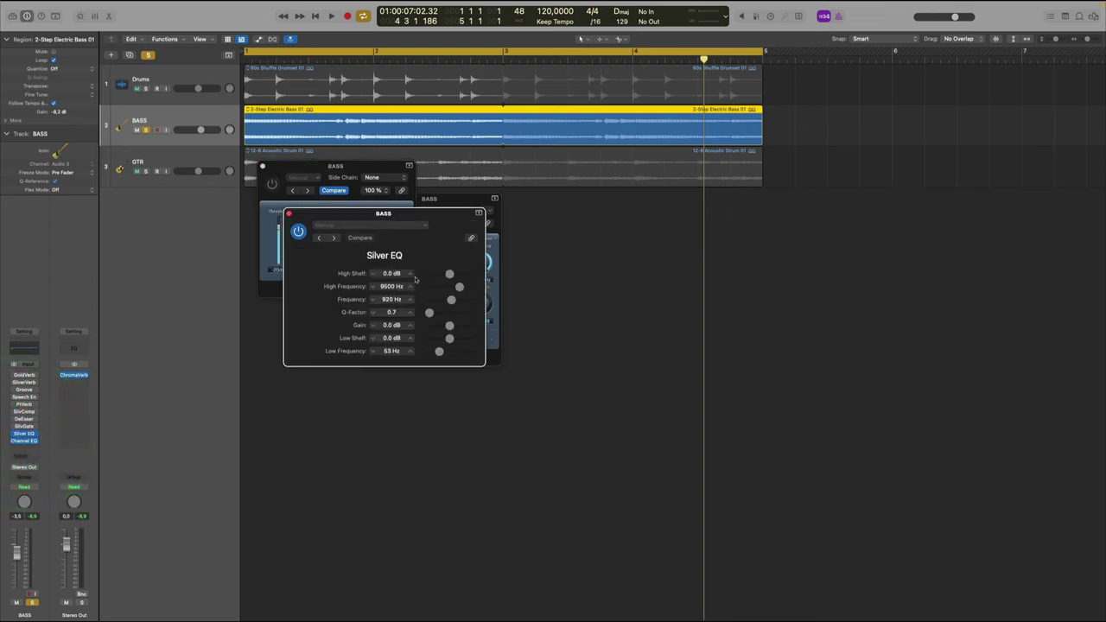
click(290, 215)
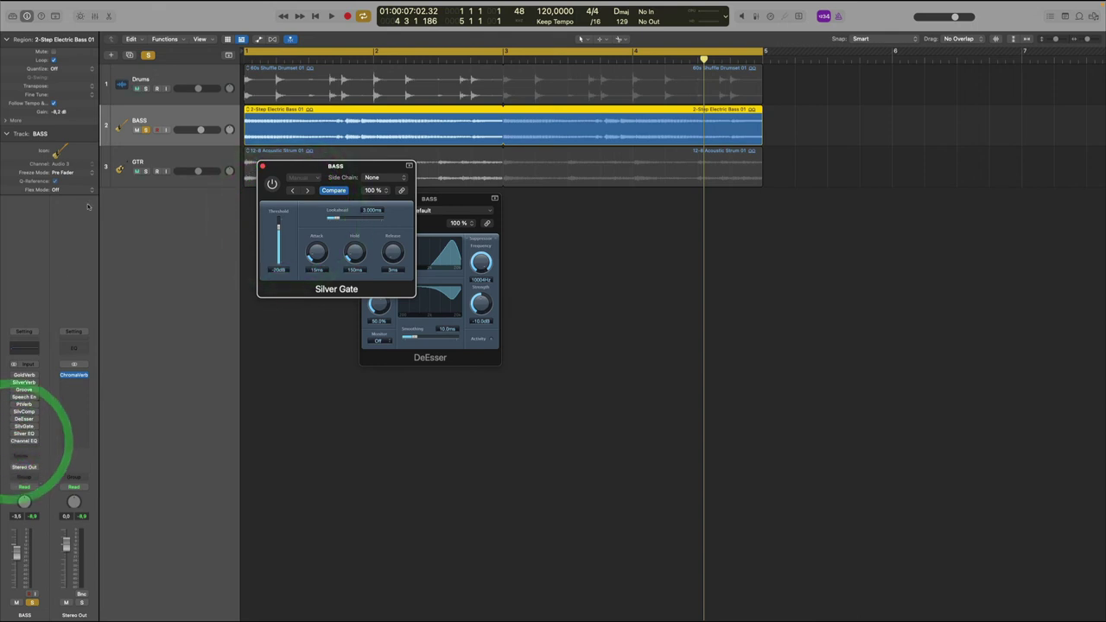
Open AVerb on the Drums channel below the tracks, and close the Silver Gate and DeEsser windows
click(160, 79)
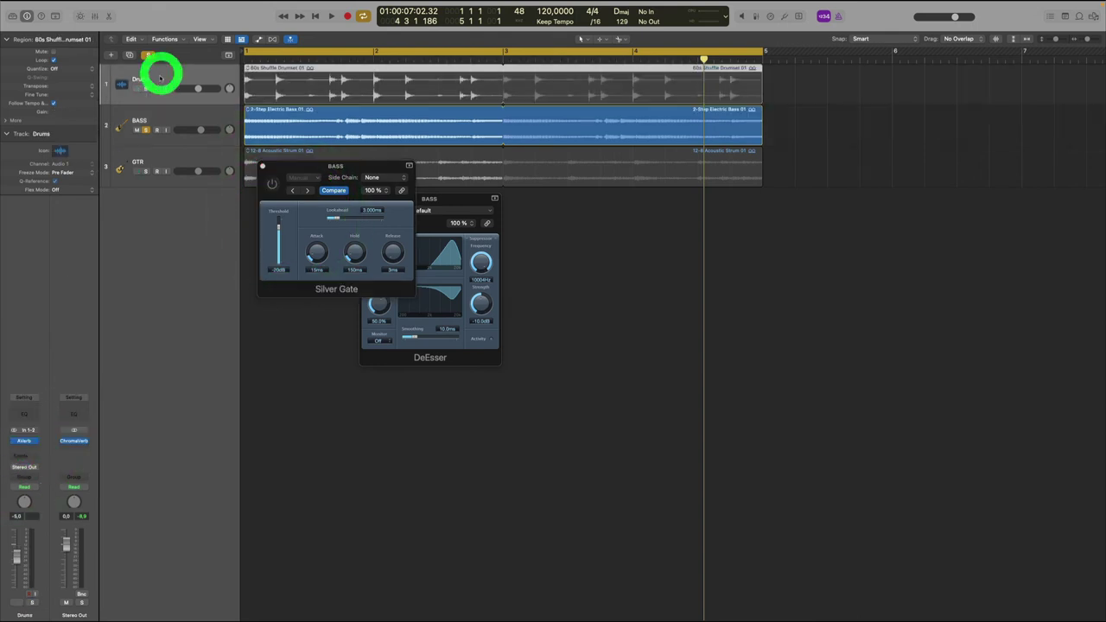
click(23, 440)
click(262, 166)
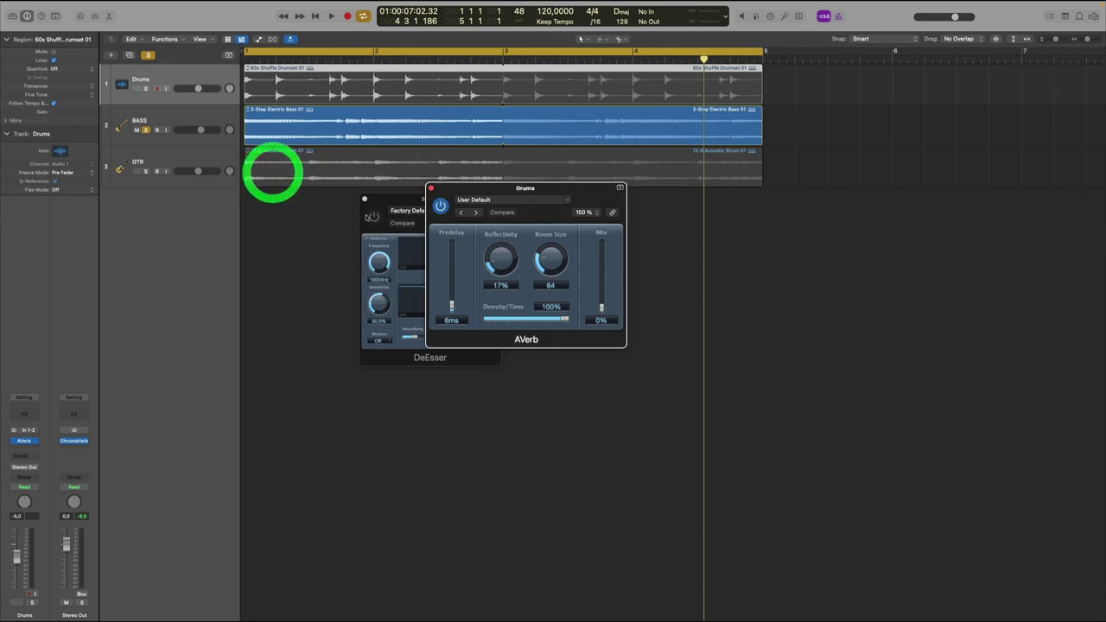
click(365, 194)
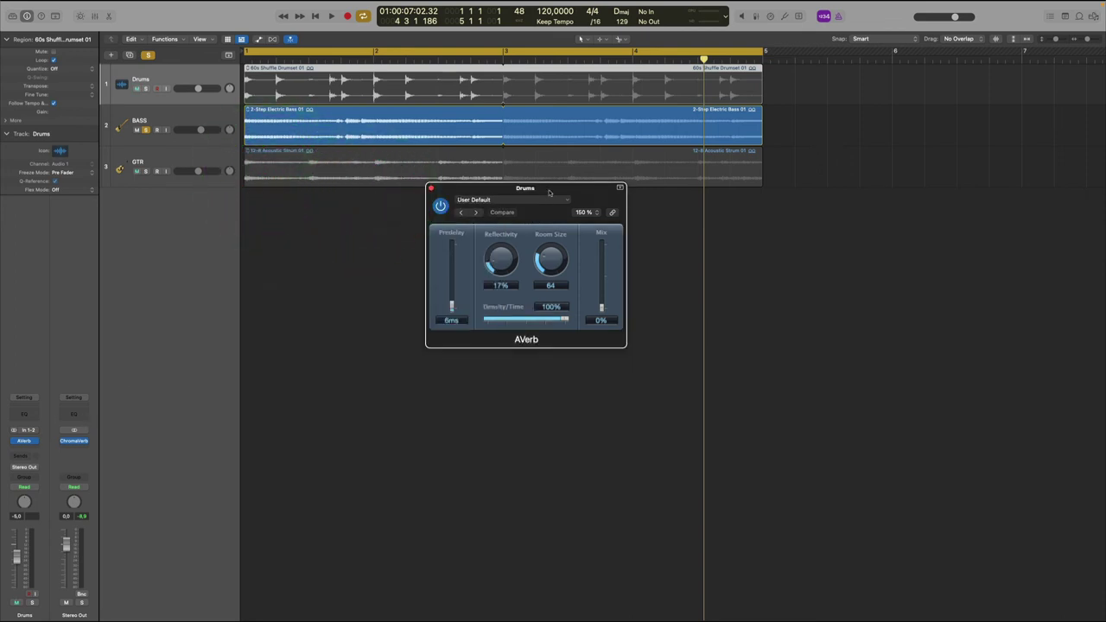
drag(549, 192, 392, 257)
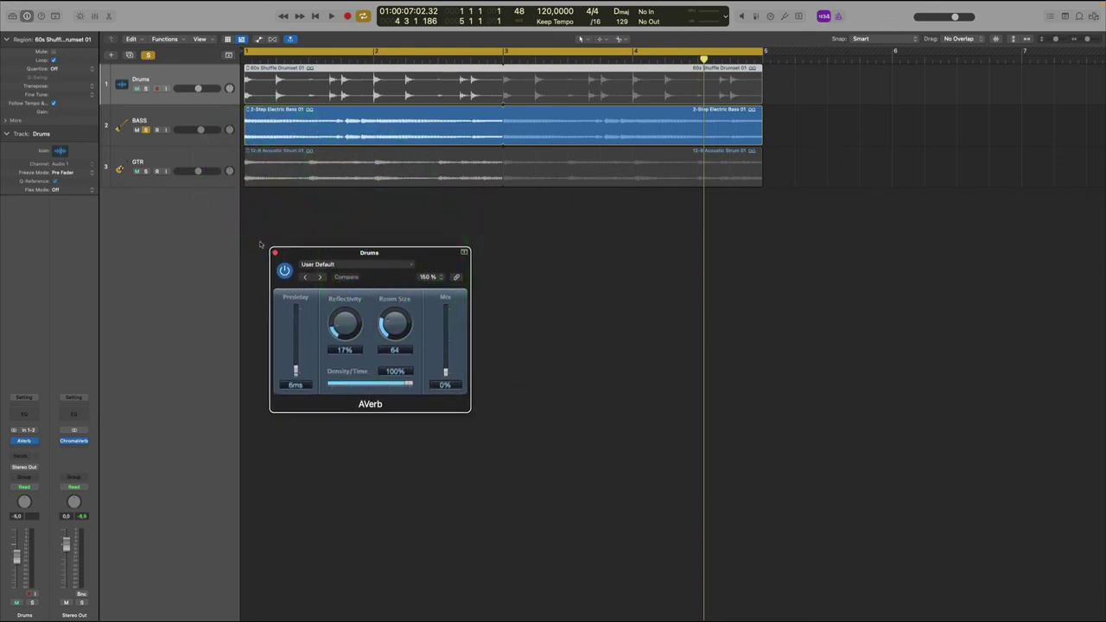
Solo only the Drums track and start playback with the AVerb window in view
alt+click(147, 92)
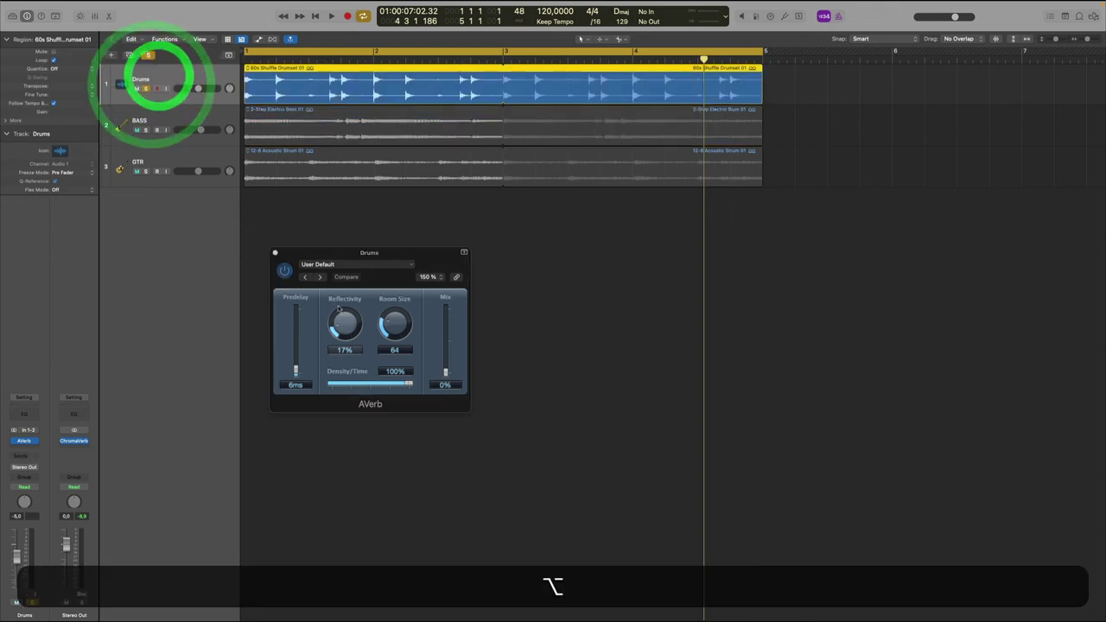
drag(404, 256, 432, 252)
key(space)
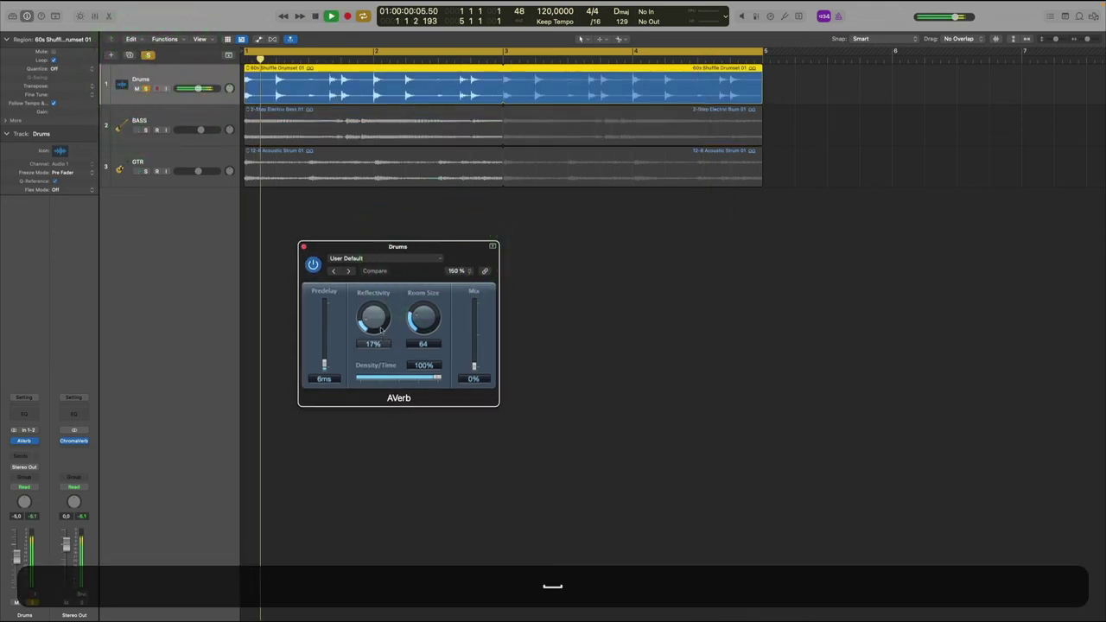
During playback, set AVerb's Mix to 60%, Reflectivity 70%, Room Size 104, Predelay 26 ms and Density/Time 25%, and stop
drag(474, 367, 476, 328)
drag(378, 320, 383, 277)
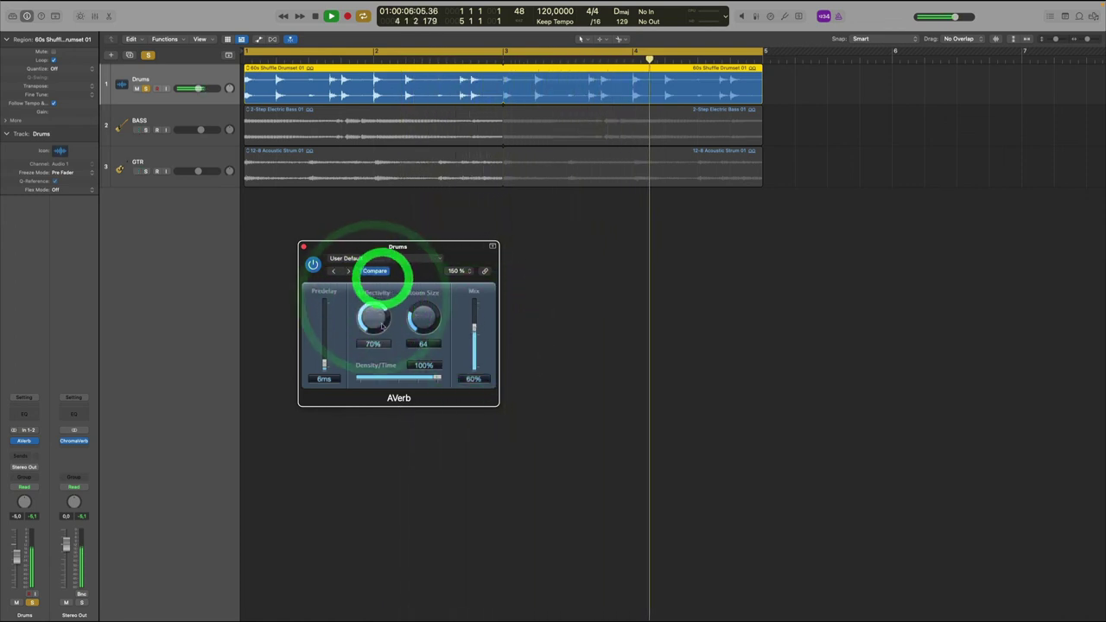
drag(437, 306, 434, 299)
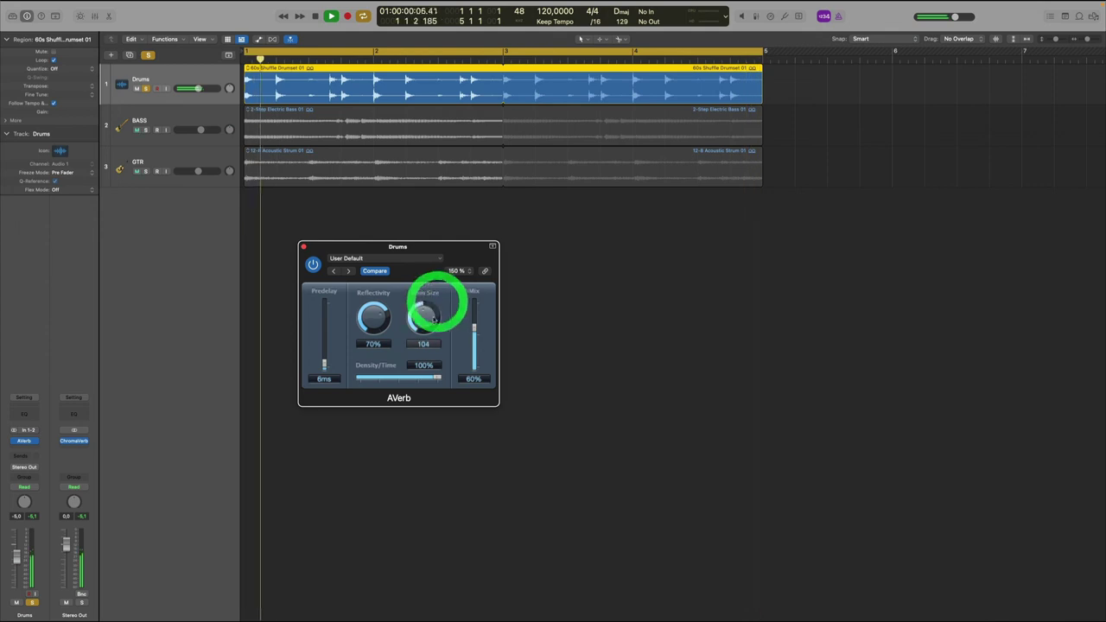
drag(324, 363, 323, 351)
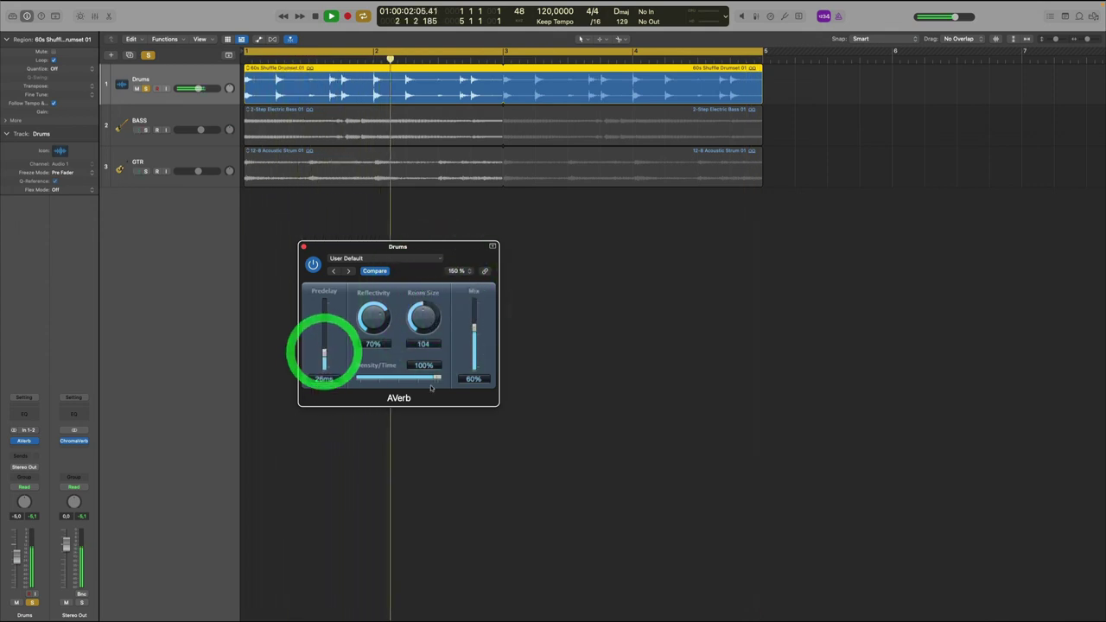
drag(408, 377, 381, 378)
key(space)
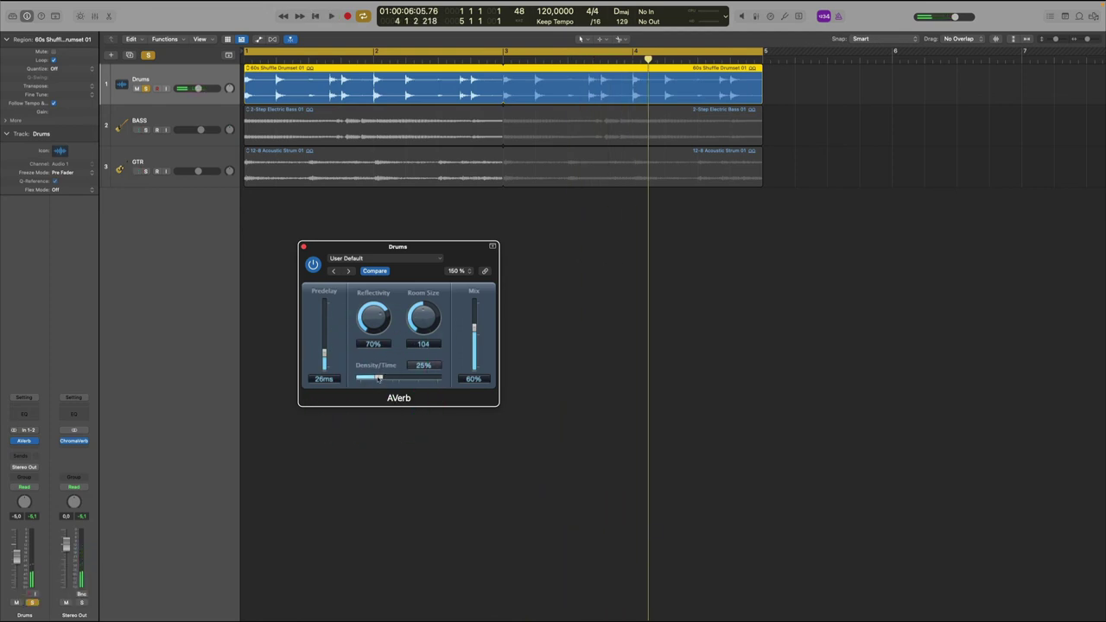
Raise AVerb's Density/Time to 100%, lower it to 0%, and audition the drums at that setting
drag(377, 378, 527, 383)
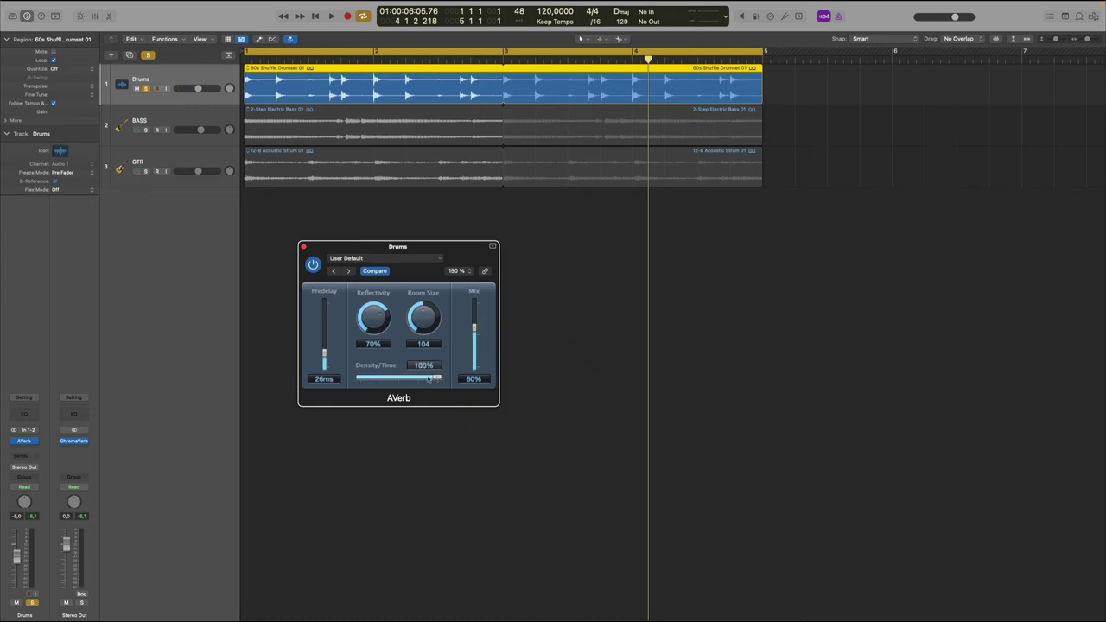
click(426, 376)
drag(418, 374, 351, 378)
click(353, 377)
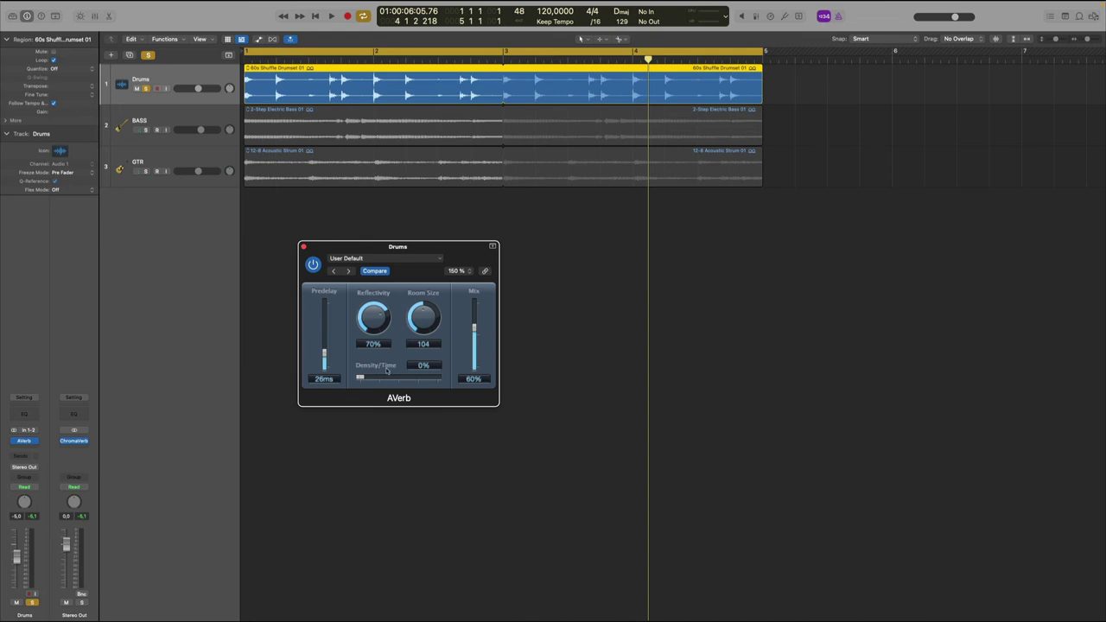
key(space)
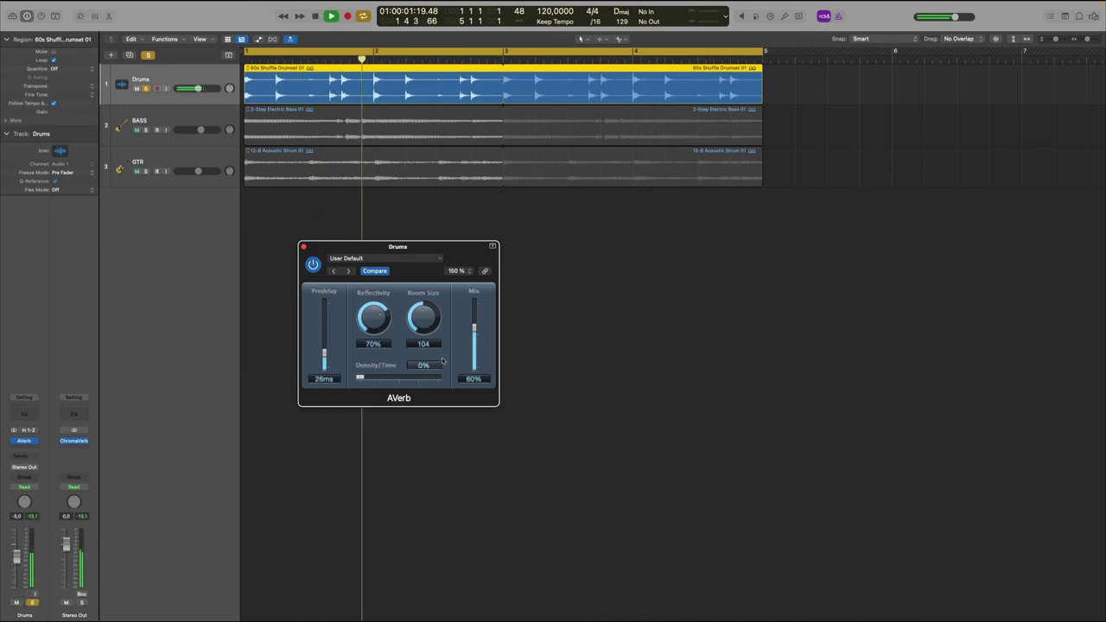
key(space)
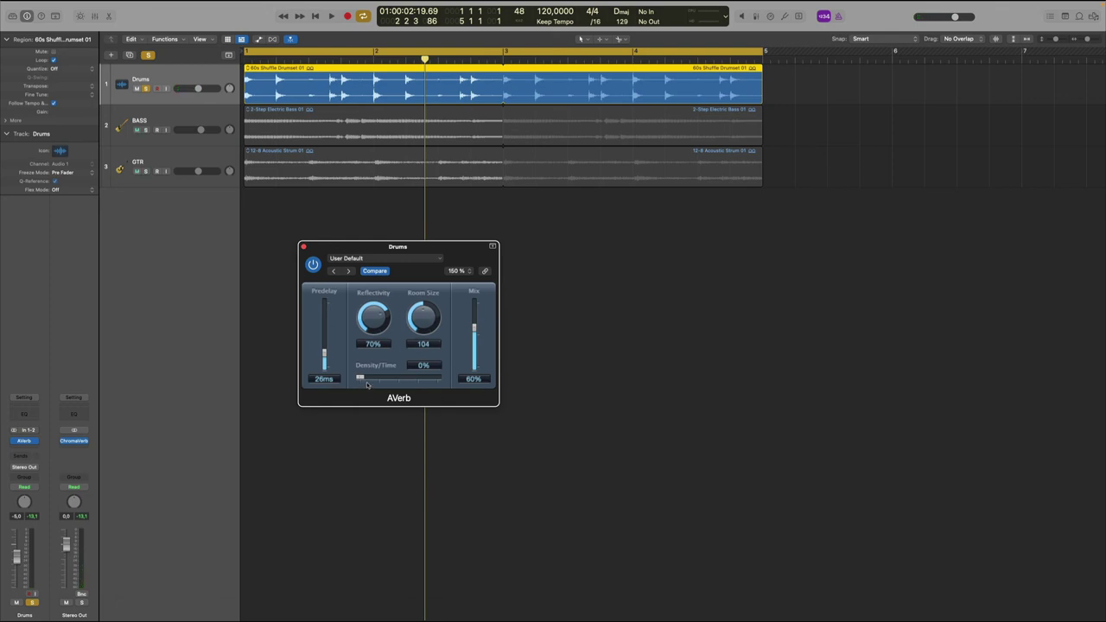
Sweep AVerb's Density/Time up to 100% and back to 0%, and bypass ChromaVerb on the Stereo Out channel
drag(366, 386, 450, 383)
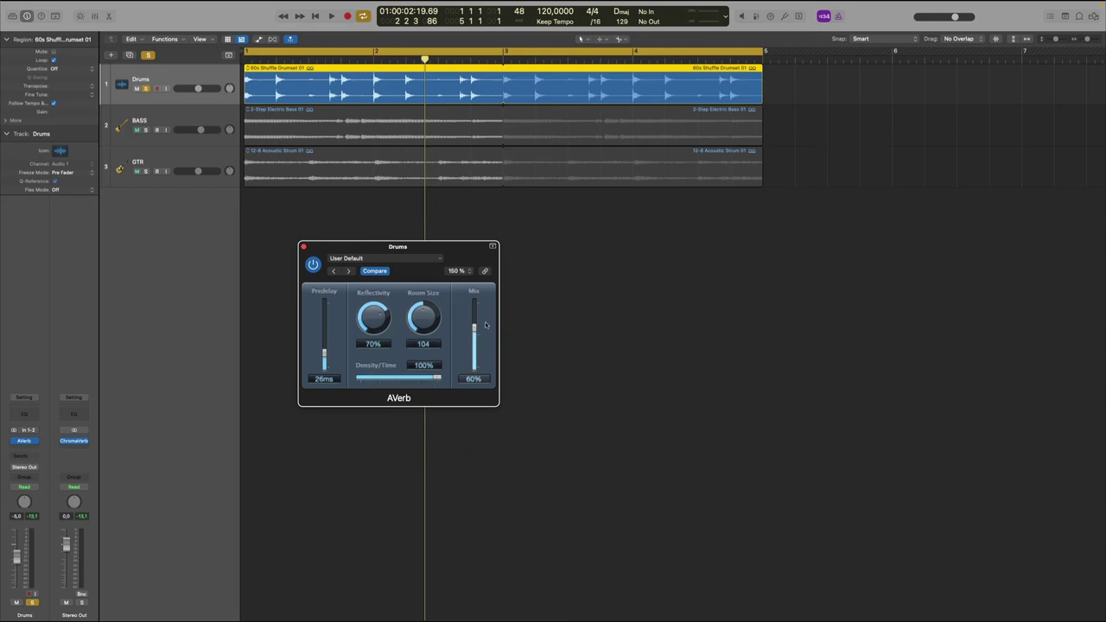
drag(438, 379, 198, 408)
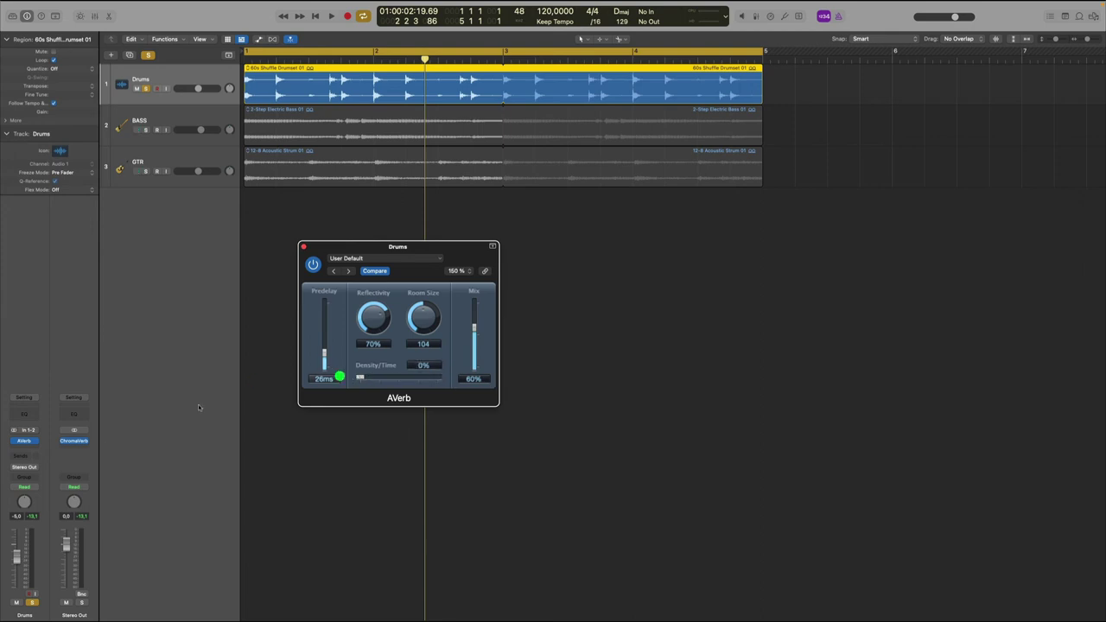
click(66, 442)
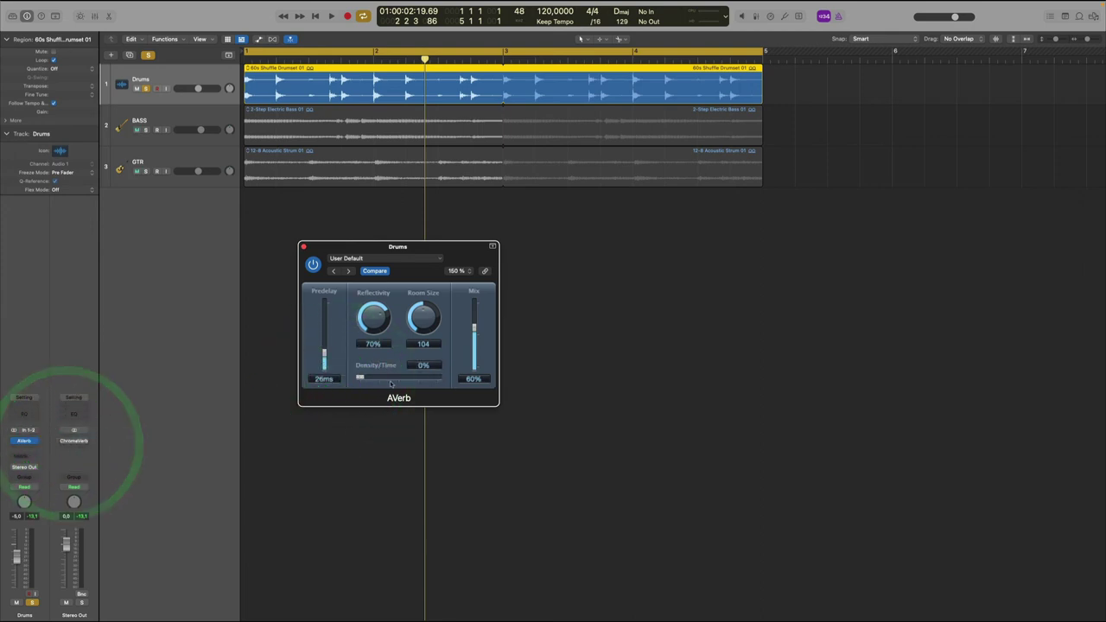
Set AVerb's Density/Time to 25%, toggle its bypass off and on, and raise the Mix to 74%
drag(361, 378, 379, 378)
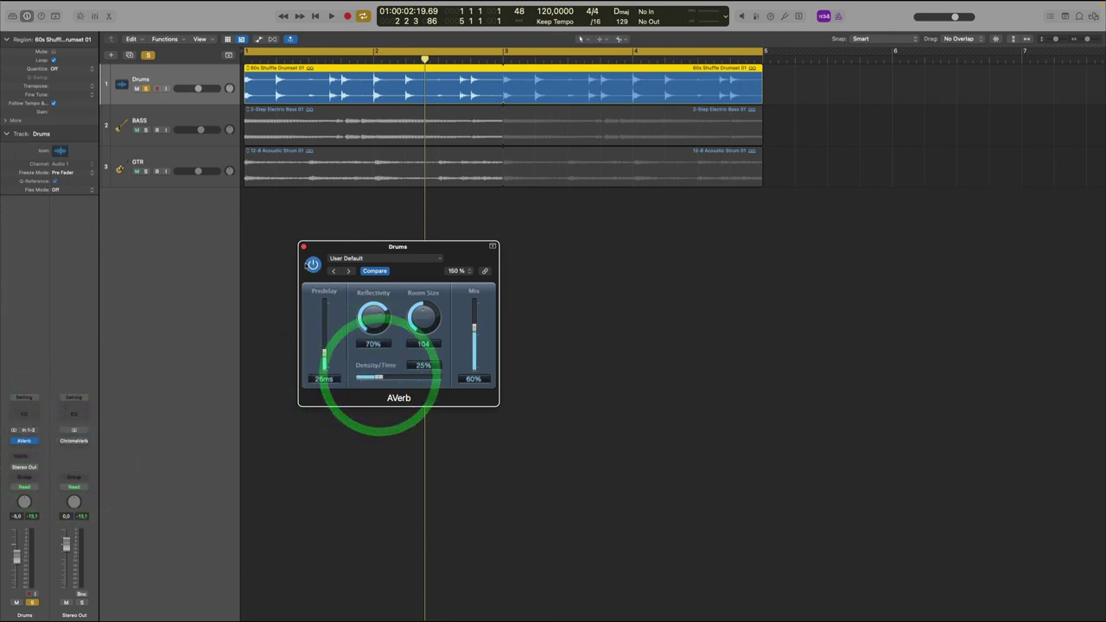
click(305, 264)
click(306, 264)
drag(474, 328, 475, 319)
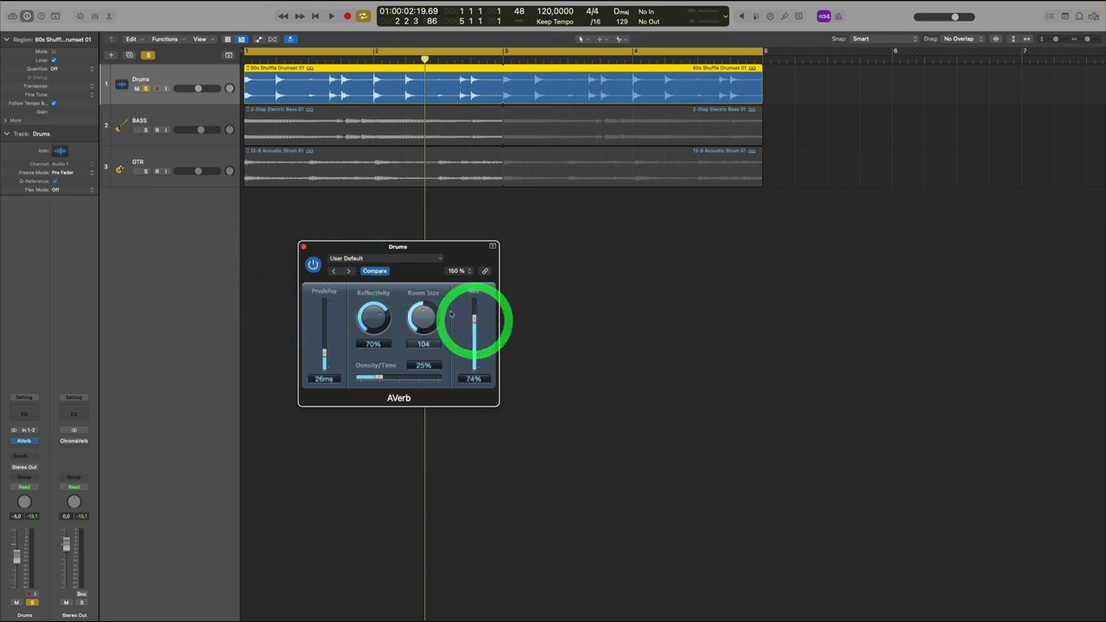
Lower AVerb's Density/Time to 0% while the drums play, stop playback, and set the Mix to 30%
key(space)
mouse_move(378, 378)
mouse_down()
mouse_move(397, 381)
mouse_move(365, 378)
mouse_up()
drag(366, 378, 349, 379)
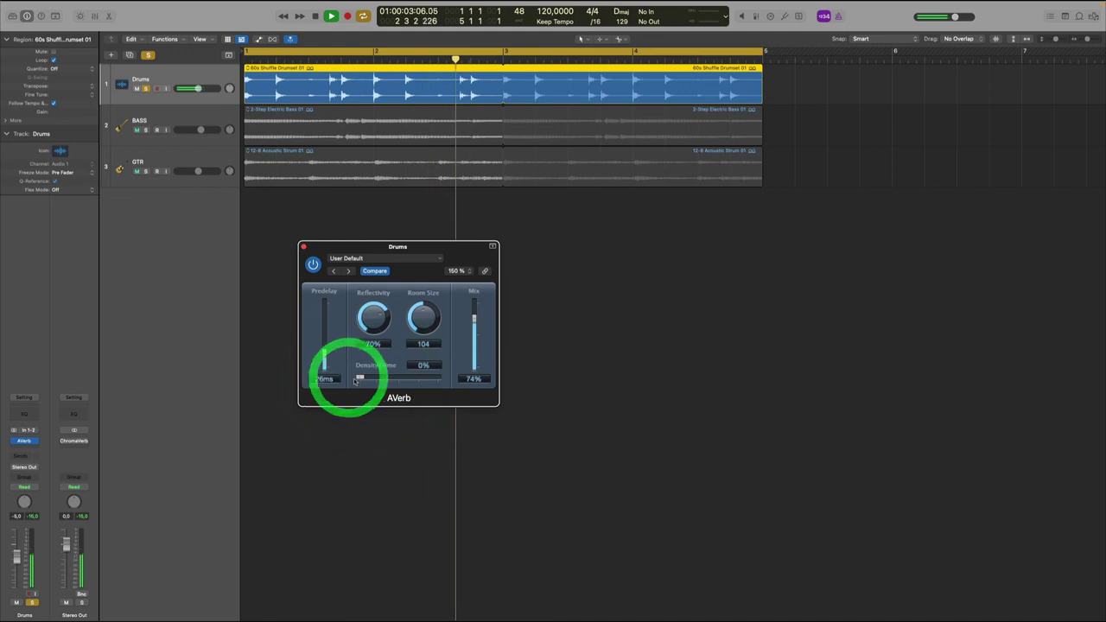
key(space)
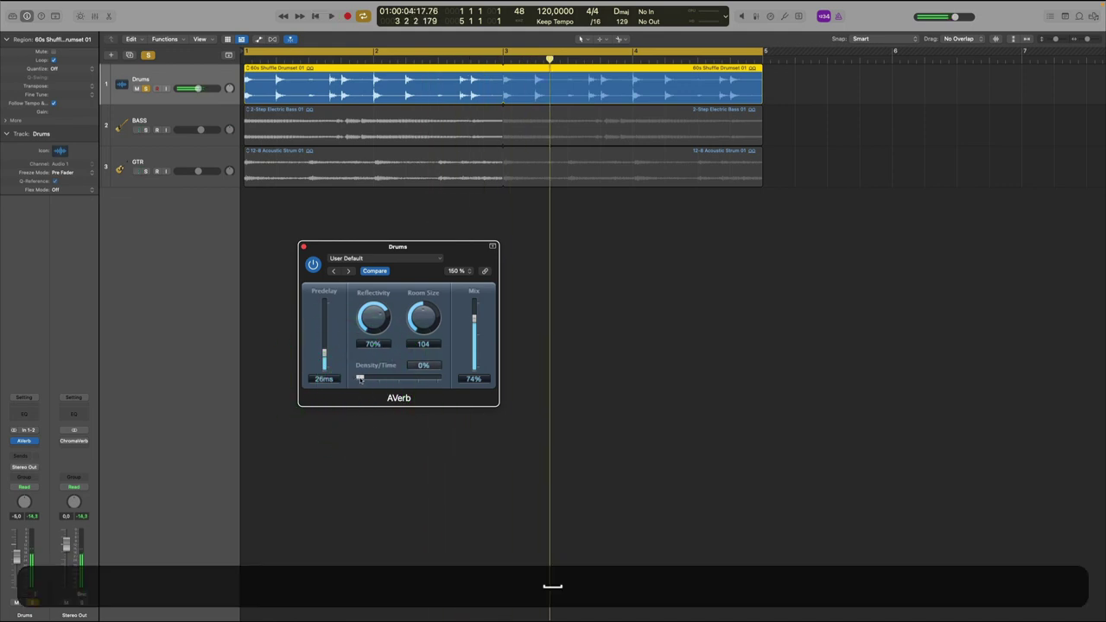
drag(475, 318, 474, 349)
Play the drums while lowering AVerb's Room Size to 52, and stop playback
key(space)
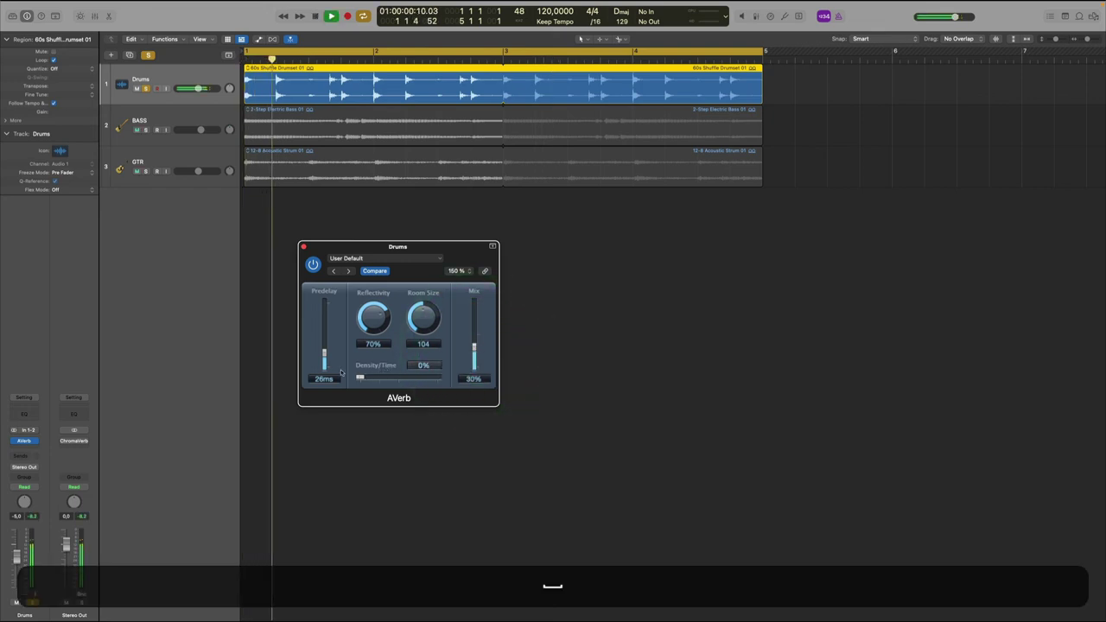
drag(421, 322, 416, 345)
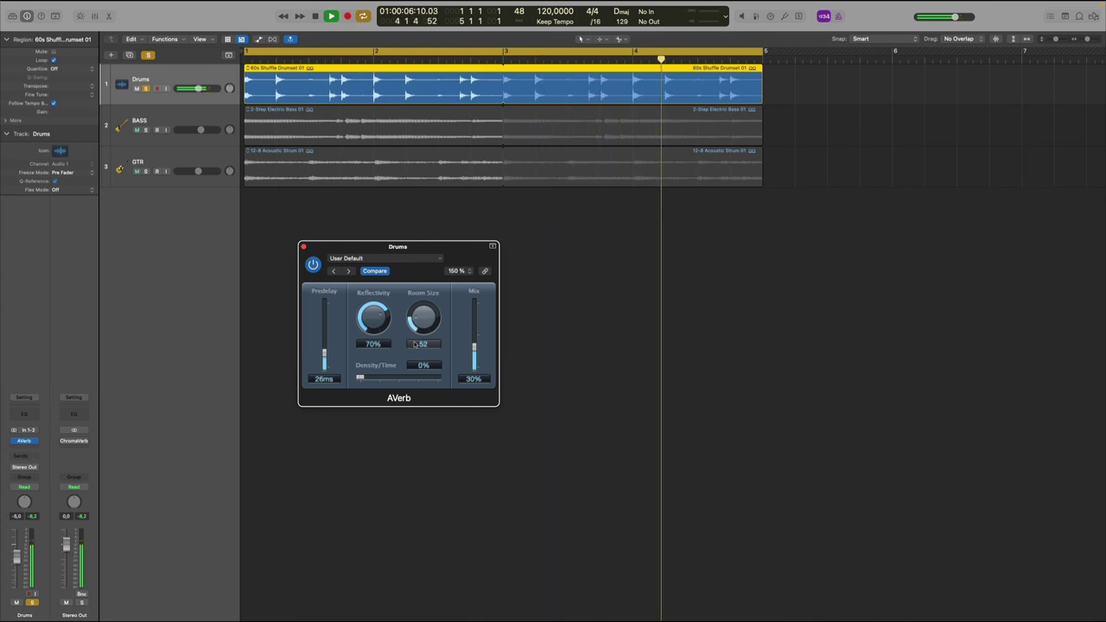
key(space)
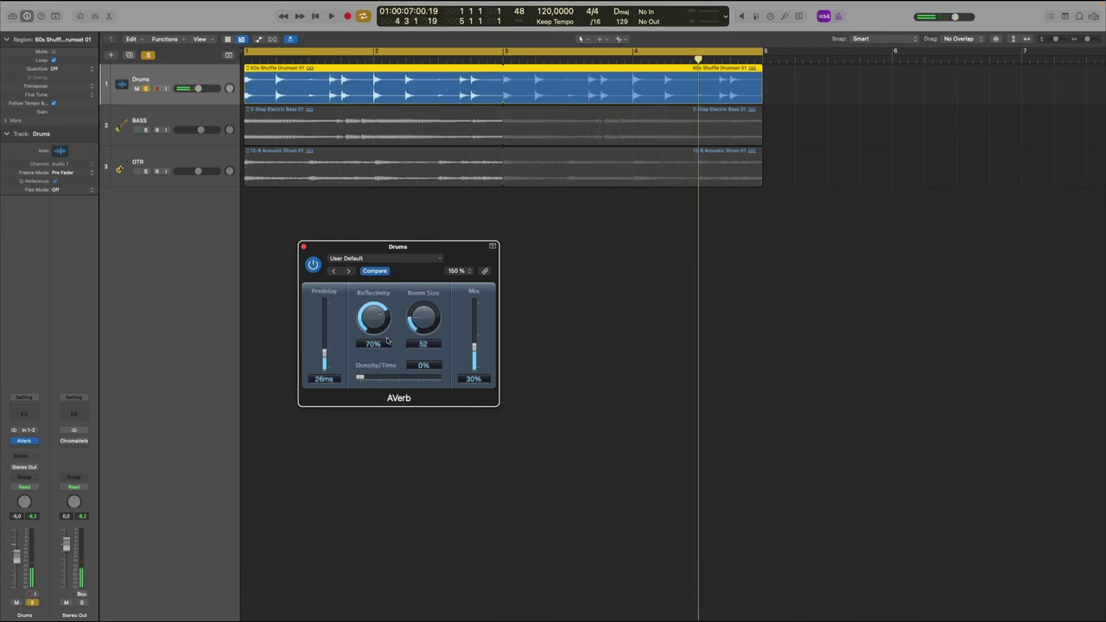
Move the AVerb window nearer the track headers and bypass AVerb on the Drums channel
drag(423, 248, 357, 234)
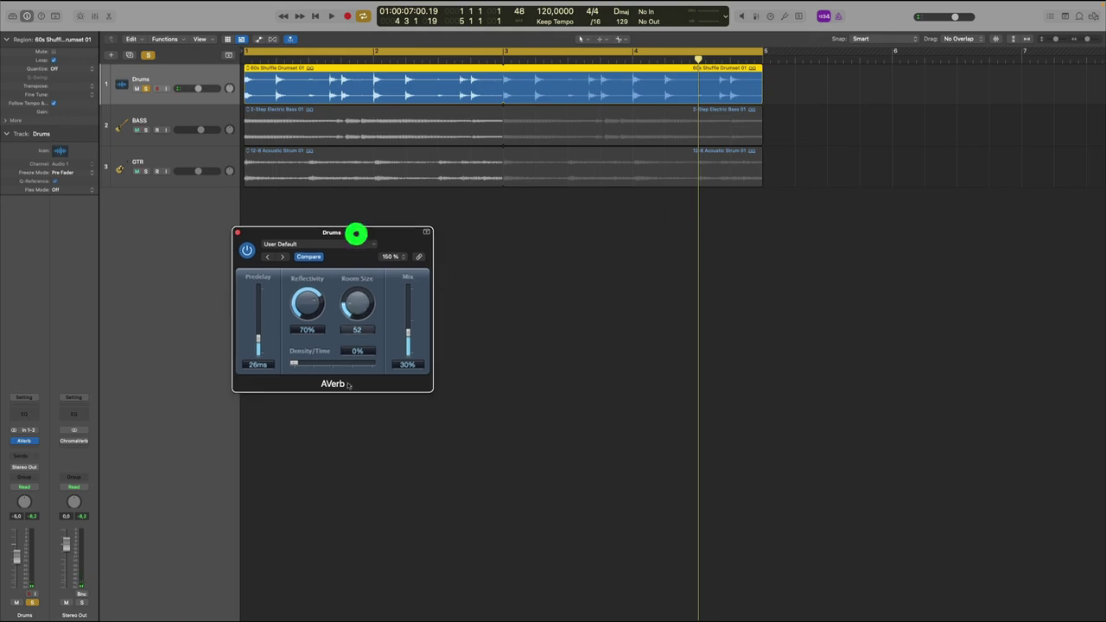
mouse_move(15, 441)
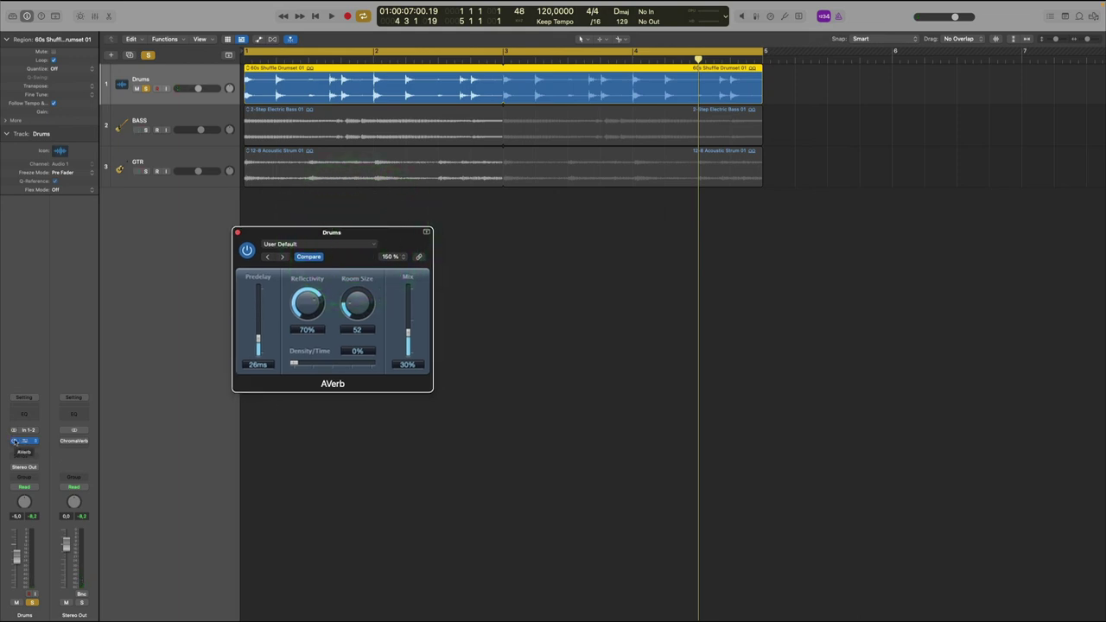
click(14, 442)
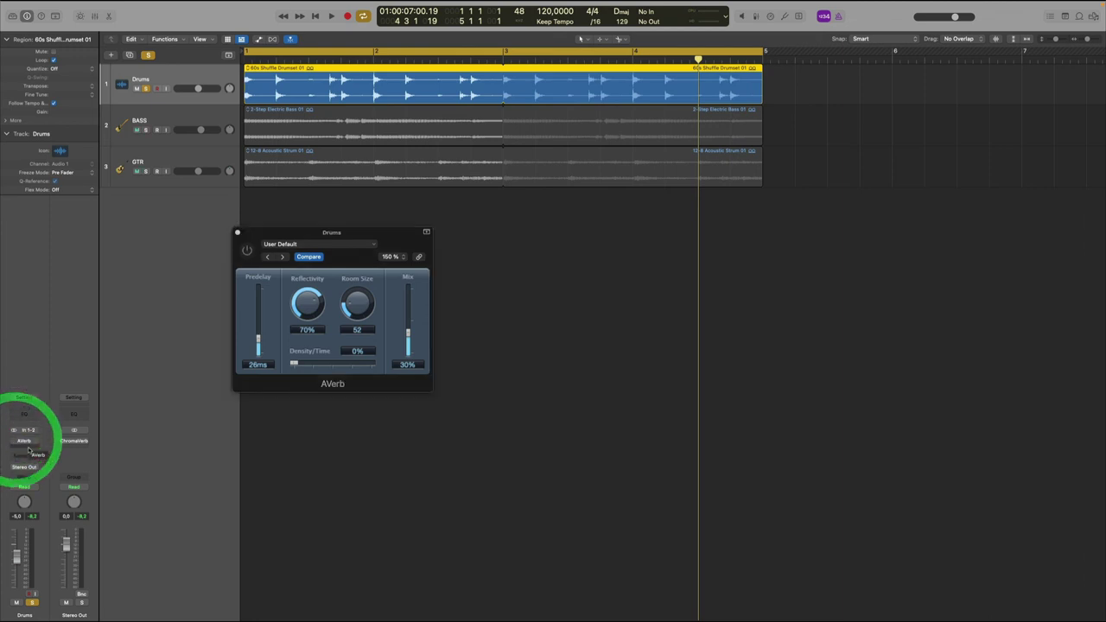
Insert the Legacy Guitar Amp Pro plug-in on the GTR track and move its window down over the AVerb window
click(145, 119)
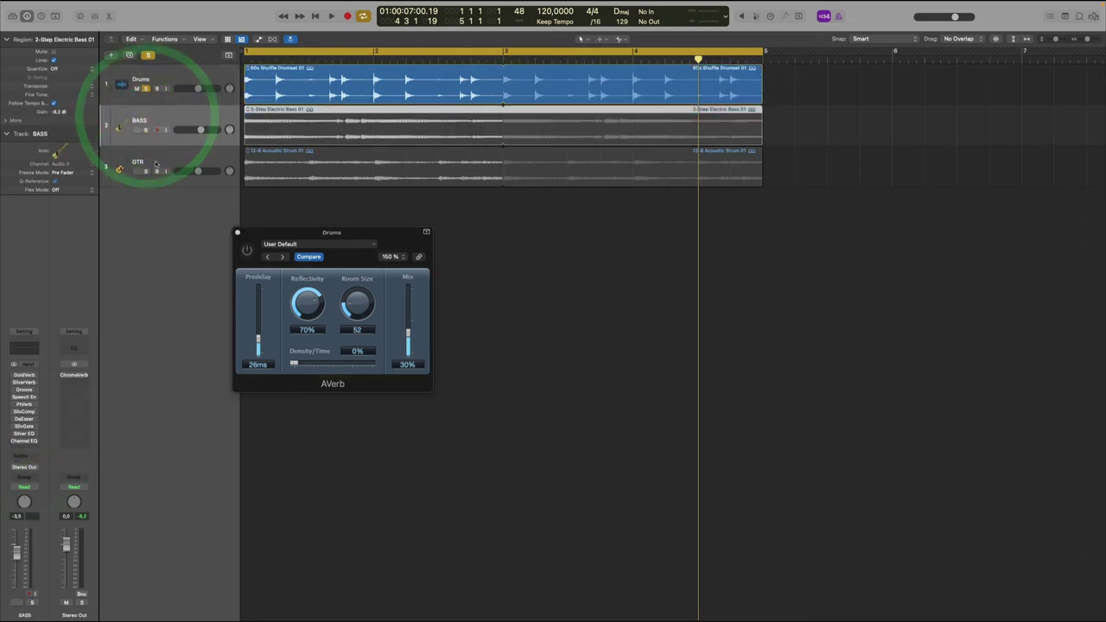
click(152, 160)
click(22, 438)
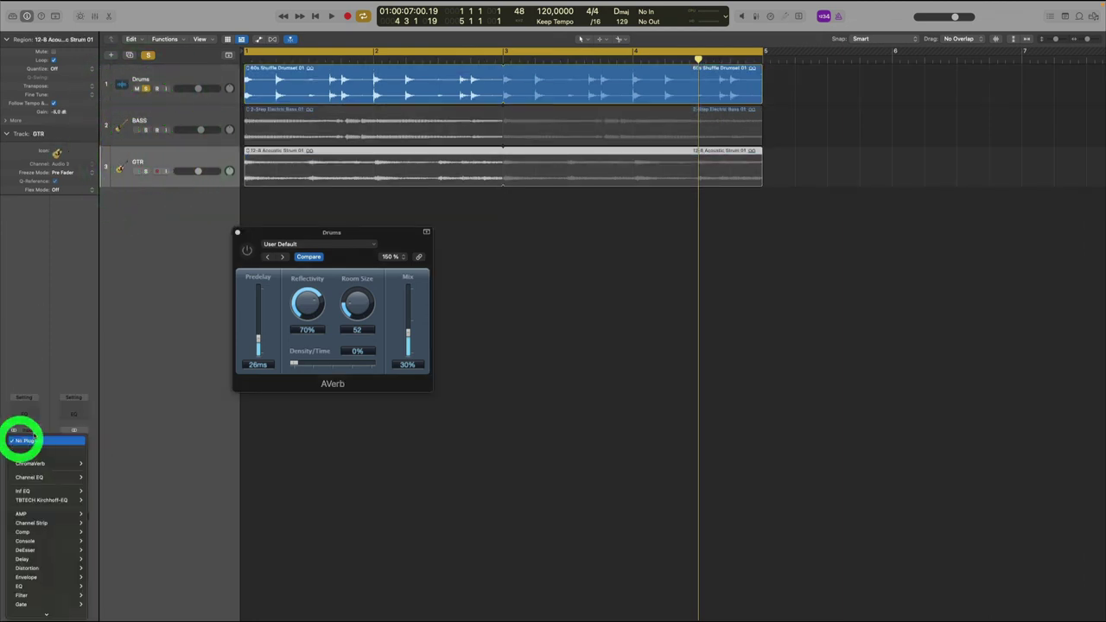
click(174, 341)
click(30, 440)
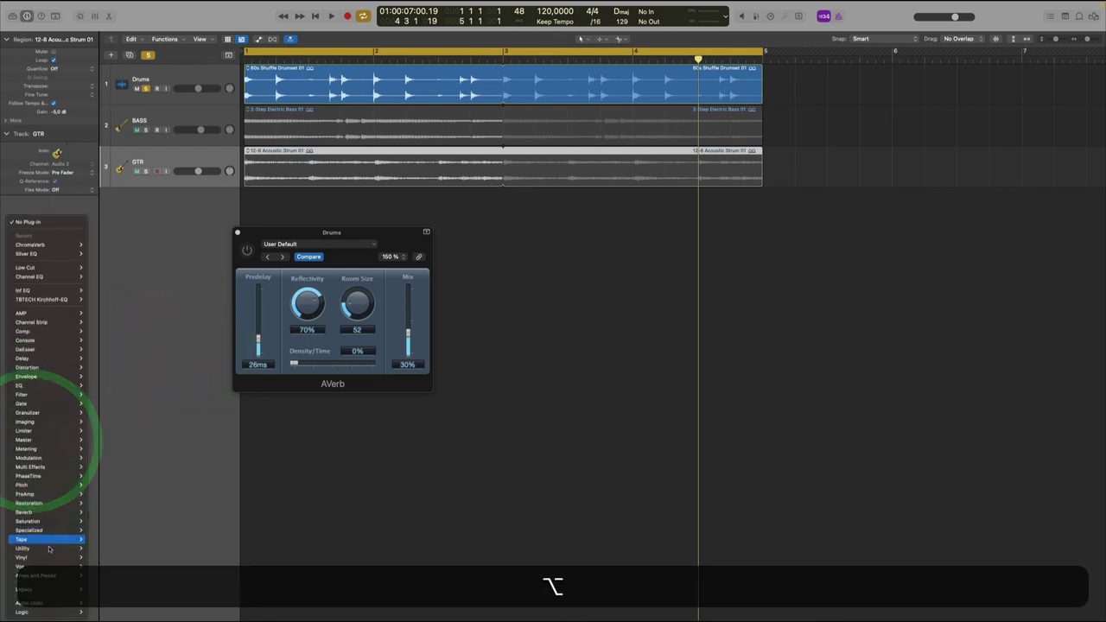
mouse_move(55, 592)
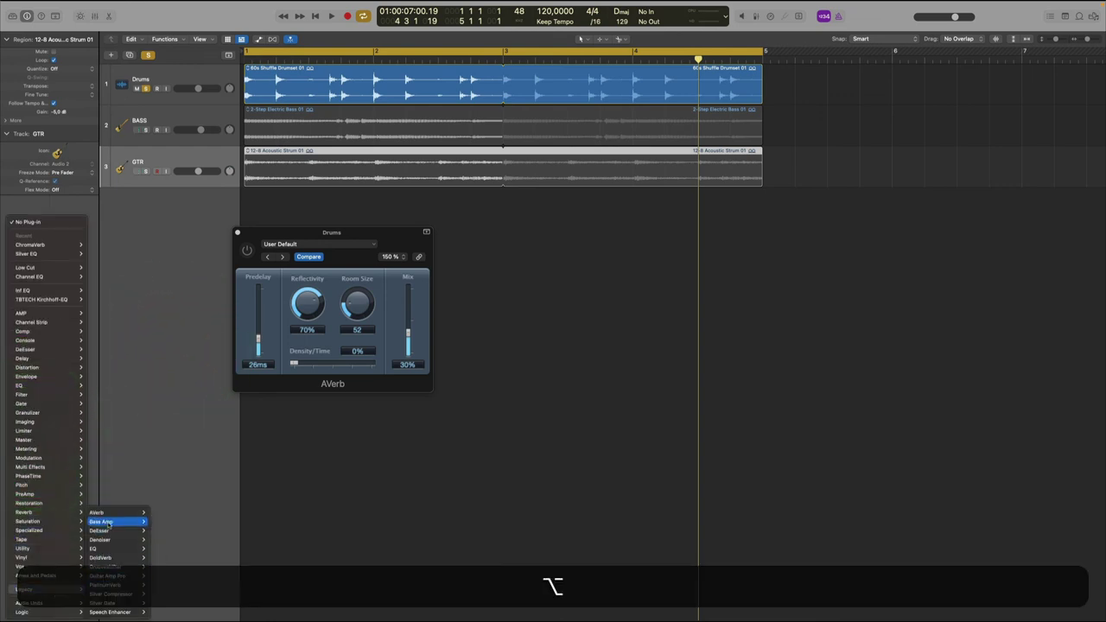
mouse_move(107, 524)
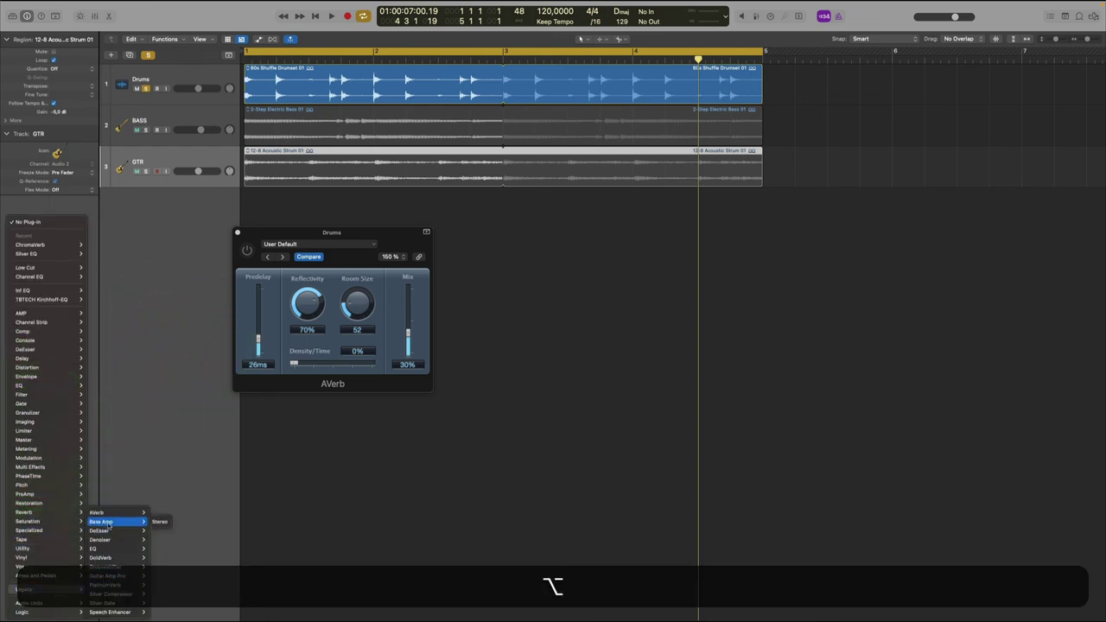
click(105, 577)
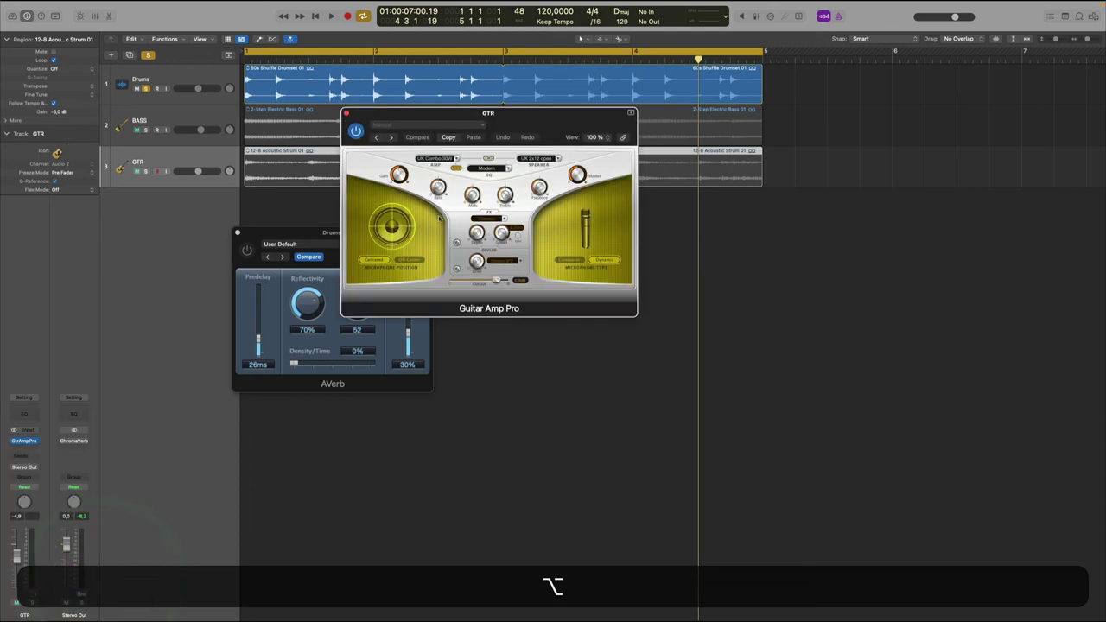
drag(541, 142, 353, 296)
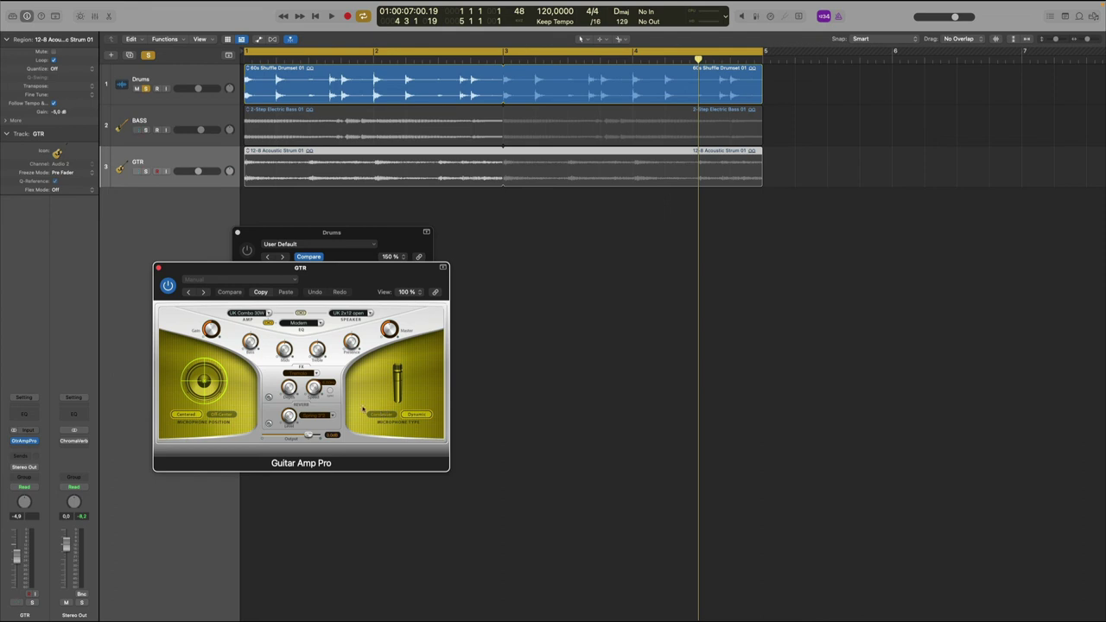
drag(380, 278, 472, 278)
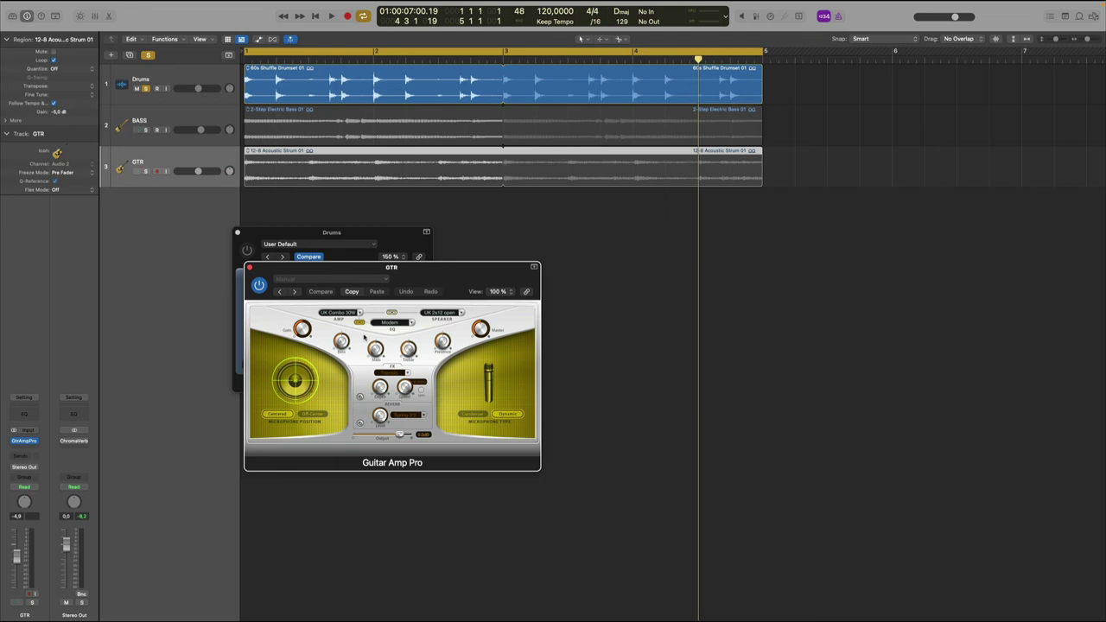
Look through Guitar Amp Pro's available amp, speaker and EQ models, leaving the current selections in place
click(340, 313)
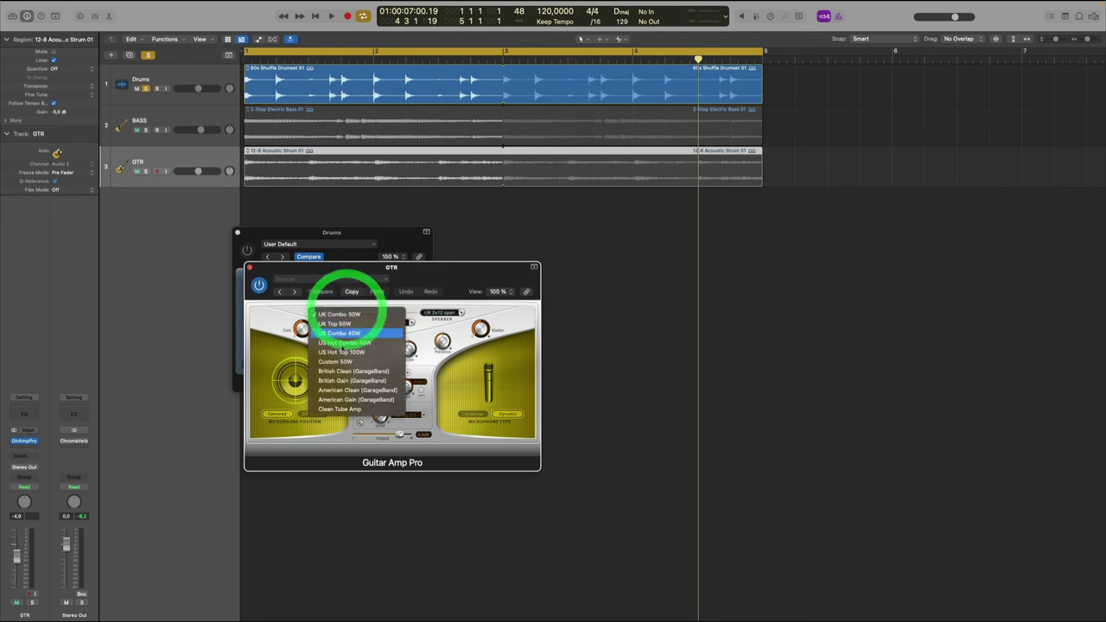
click(279, 323)
click(452, 313)
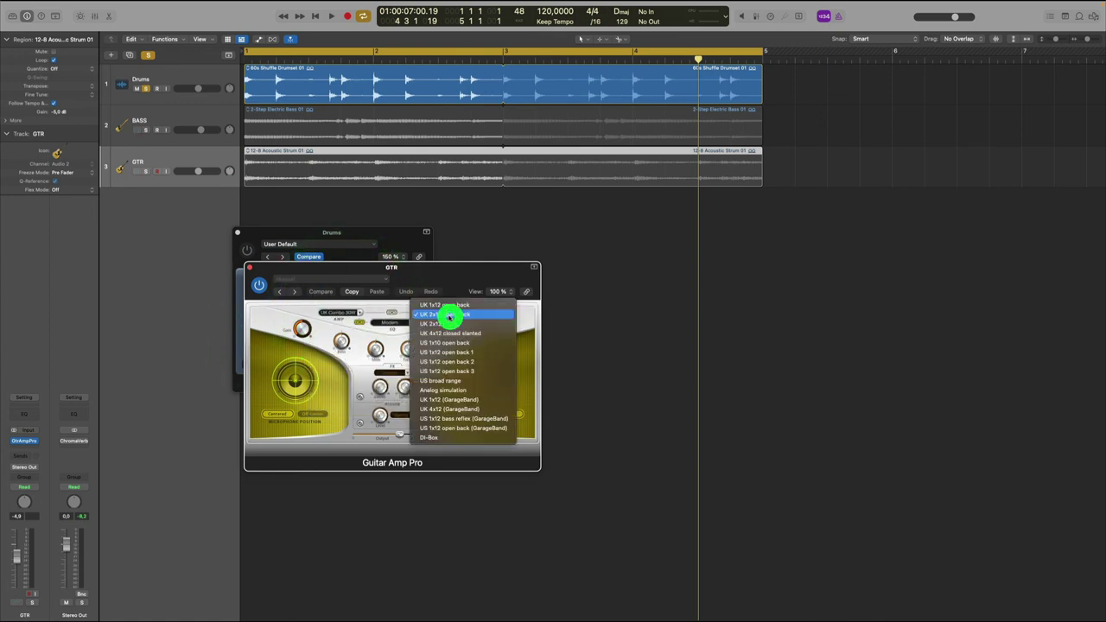
click(366, 356)
click(402, 322)
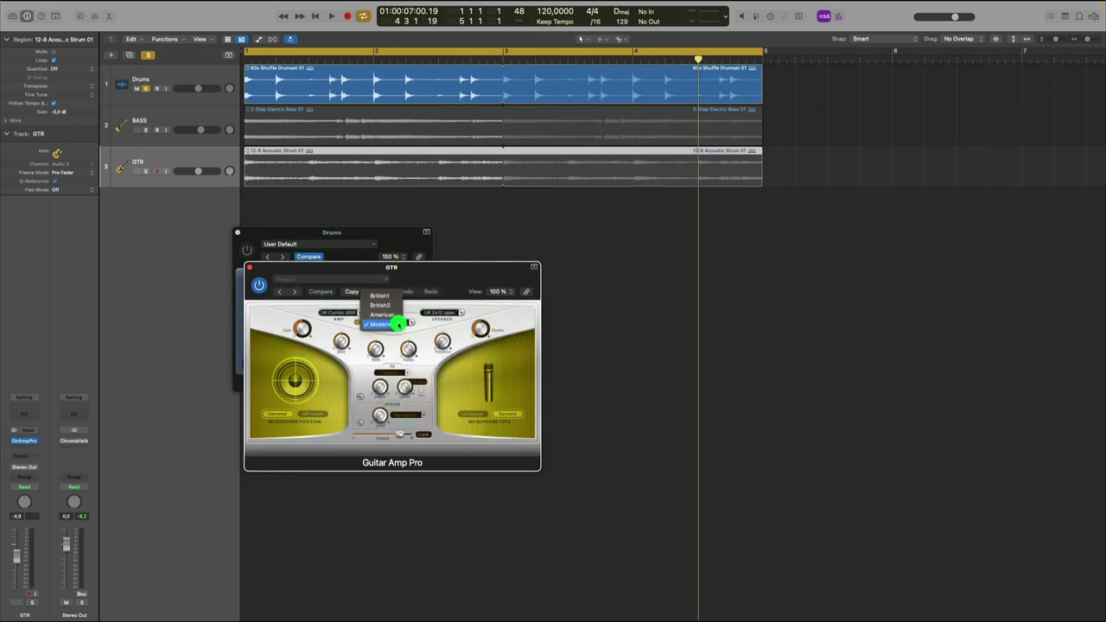
click(362, 370)
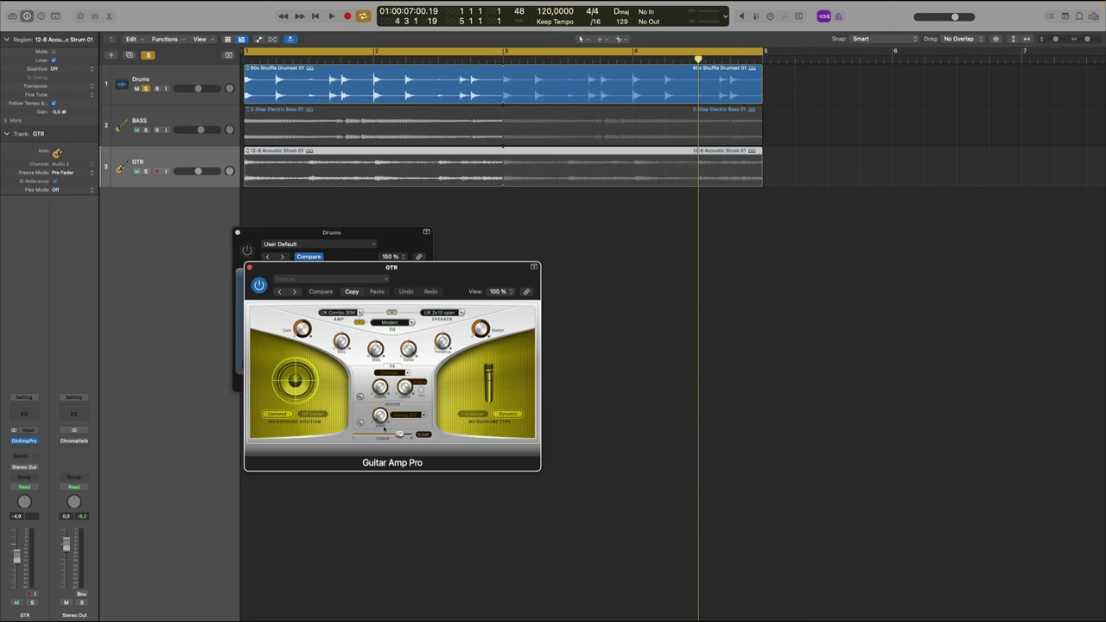
Turn on Guitar Amp Pro's reverb, look through its spring types, and slightly lower the output level
click(407, 416)
click(424, 416)
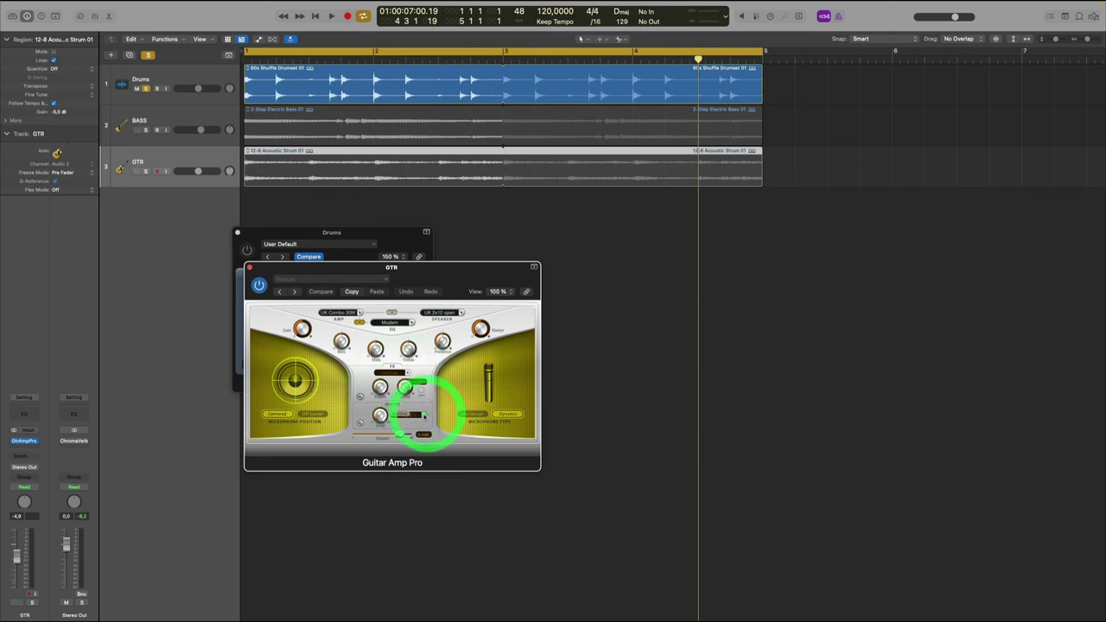
click(424, 416)
click(424, 415)
click(403, 417)
click(361, 423)
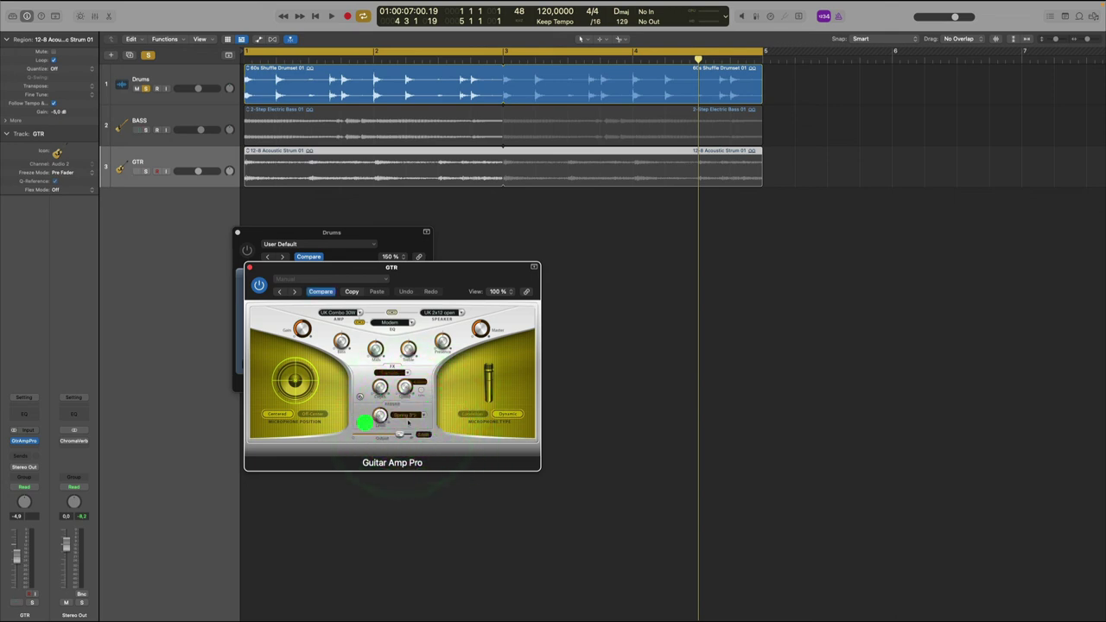
click(416, 418)
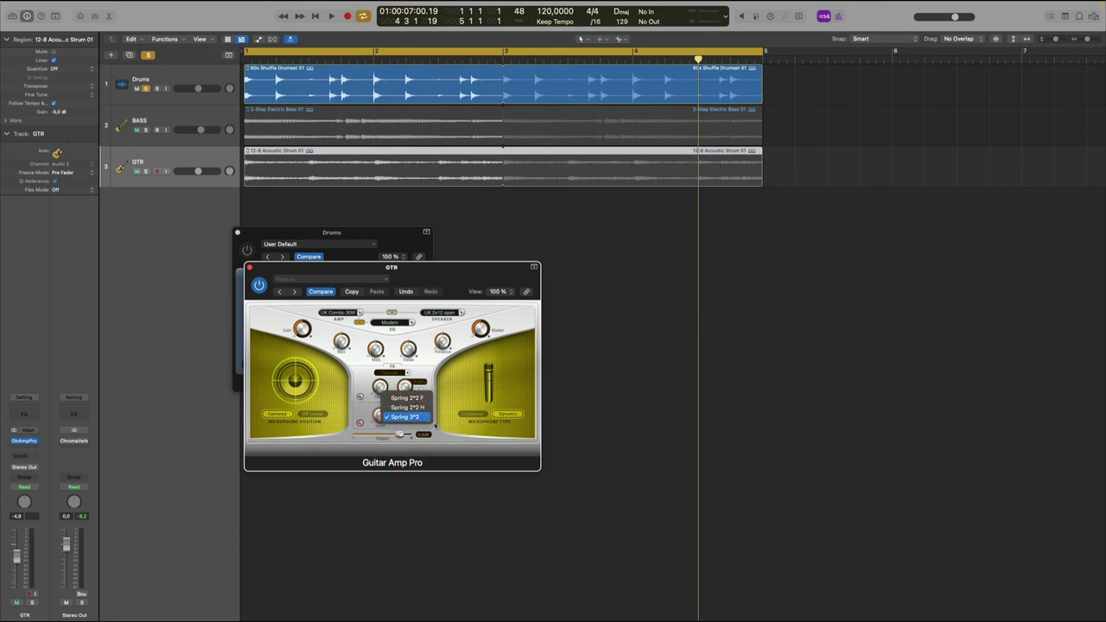
click(460, 441)
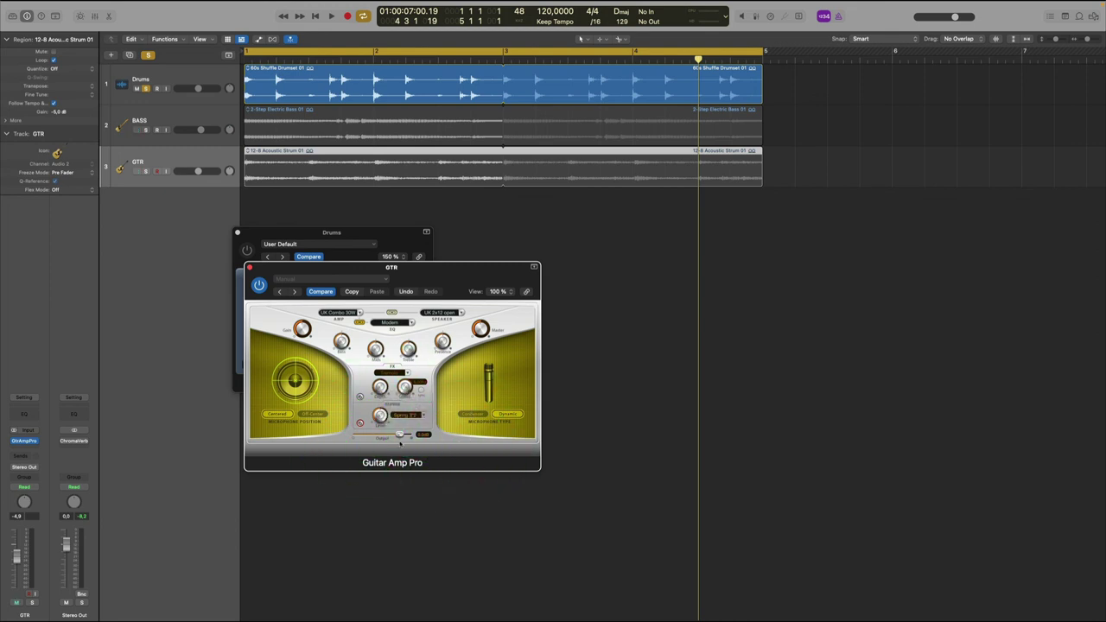
drag(398, 435, 396, 434)
Replace Guitar Amp Pro with the Legacy Bass Amp plug-in on the GTR channel
alt+click(37, 442)
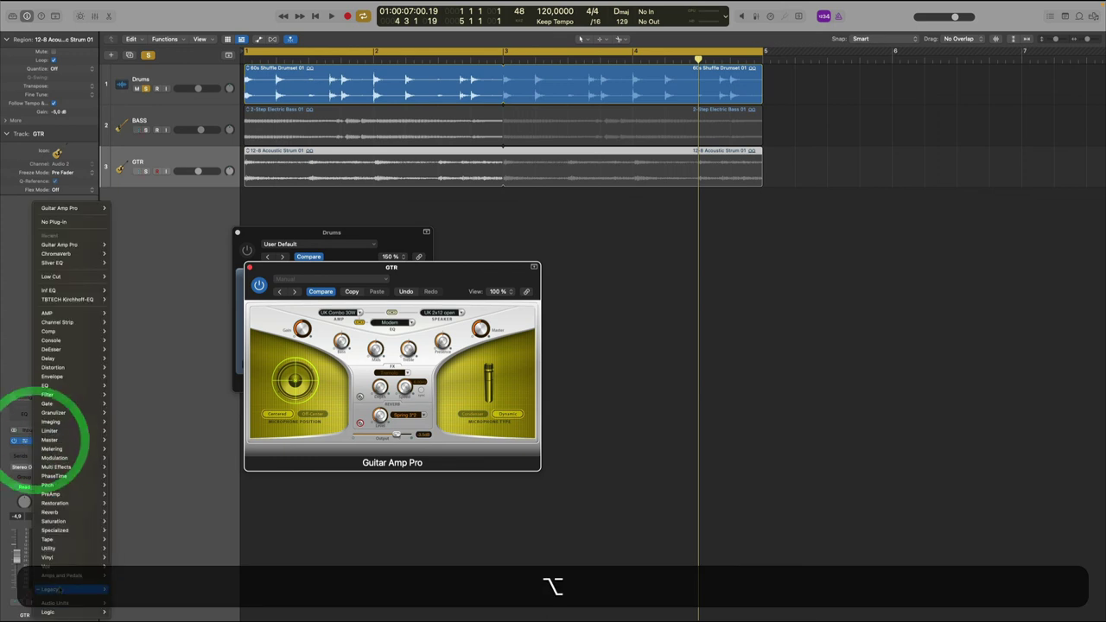
mouse_move(62, 589)
click(124, 522)
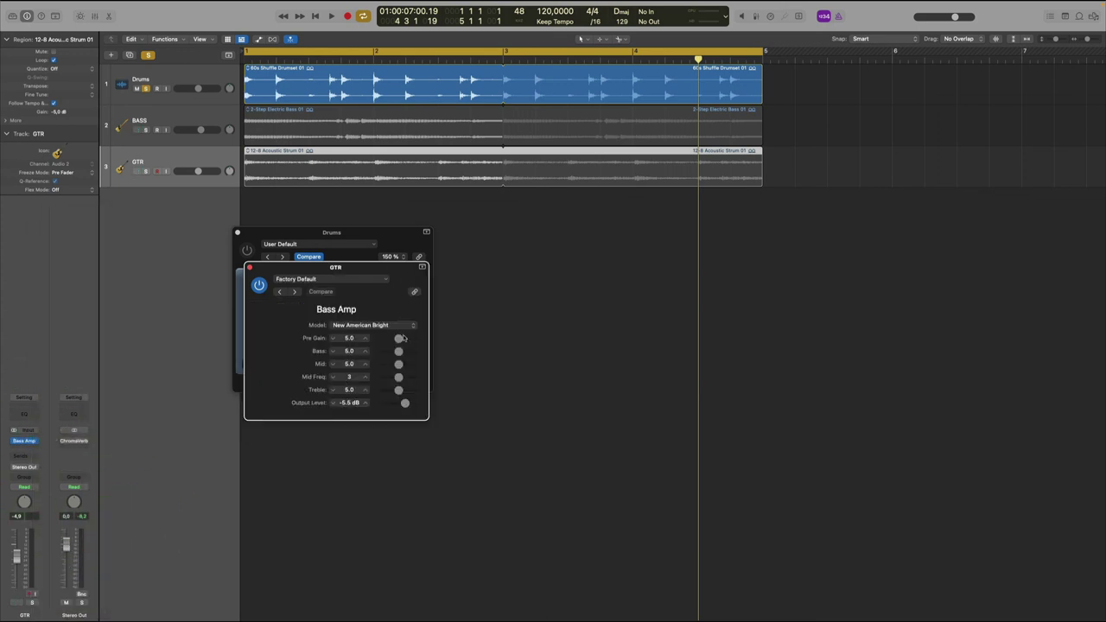
Look through the Bass Amp models, keeping New American Bright, and move the plug-in window aside
click(354, 325)
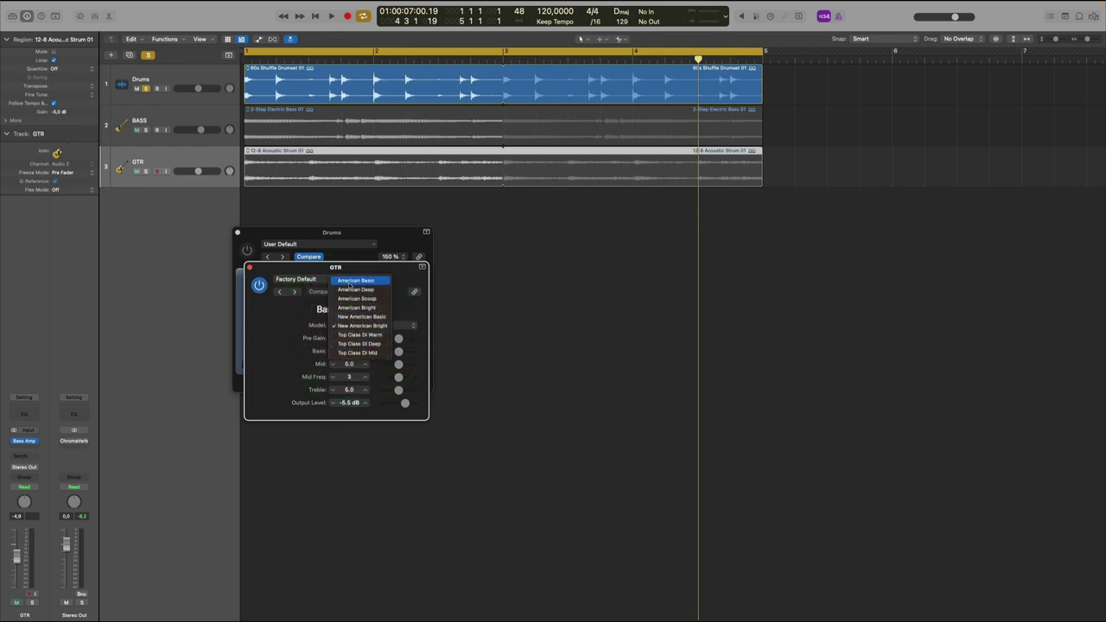
click(265, 345)
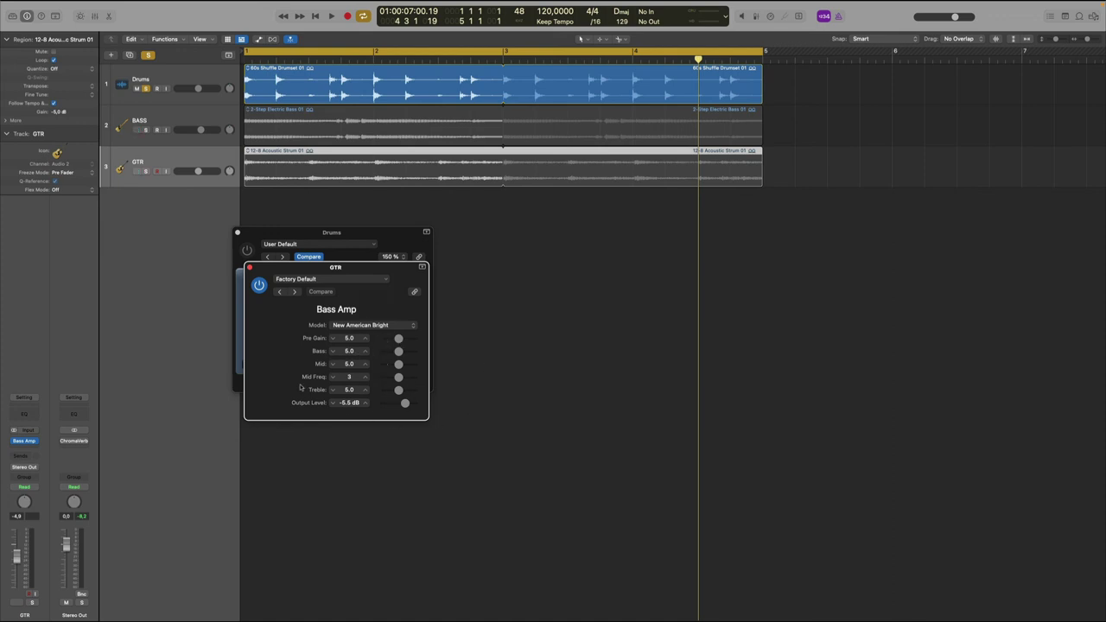
click(367, 278)
click(475, 278)
drag(361, 268, 462, 270)
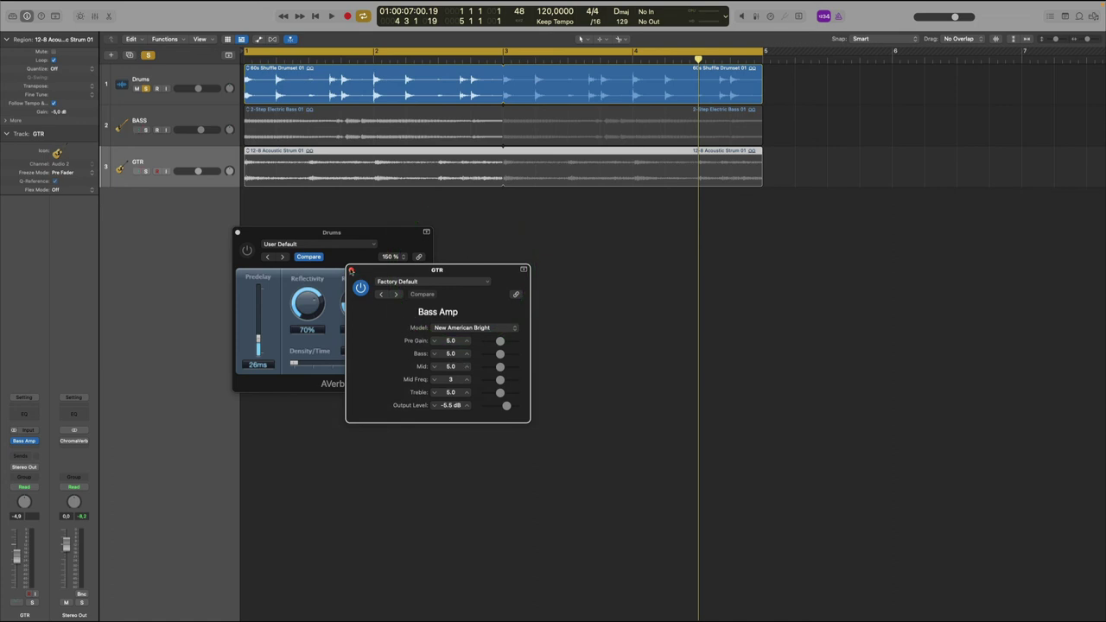
Close the Bass Amp and AVerb windows, then select the Drums track with its solo turned off
click(351, 270)
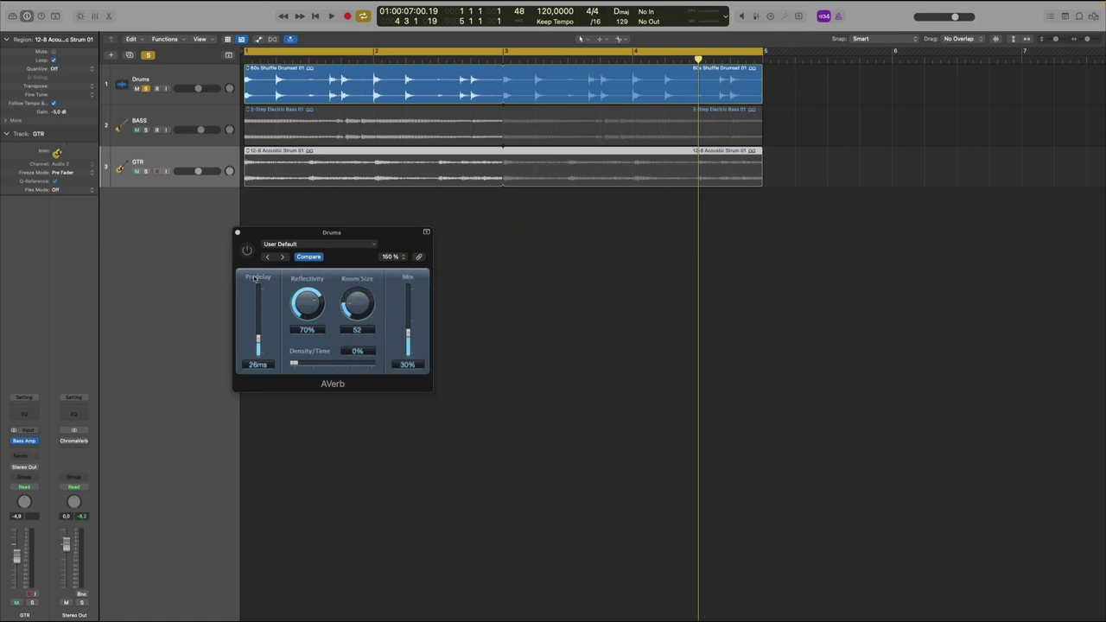
click(237, 232)
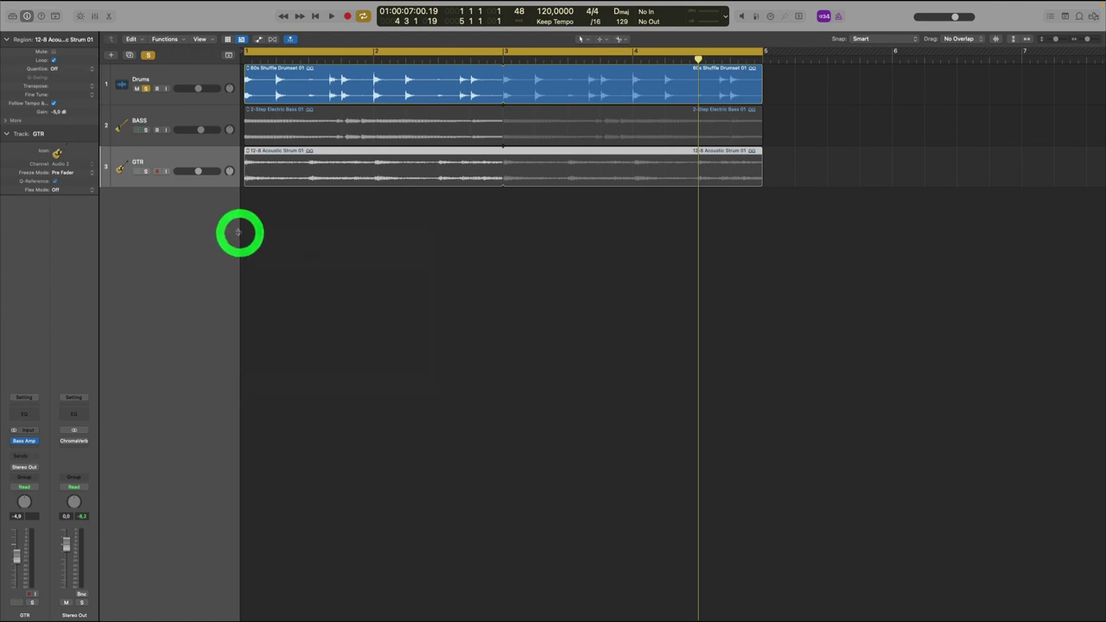
click(153, 157)
shift+click(152, 81)
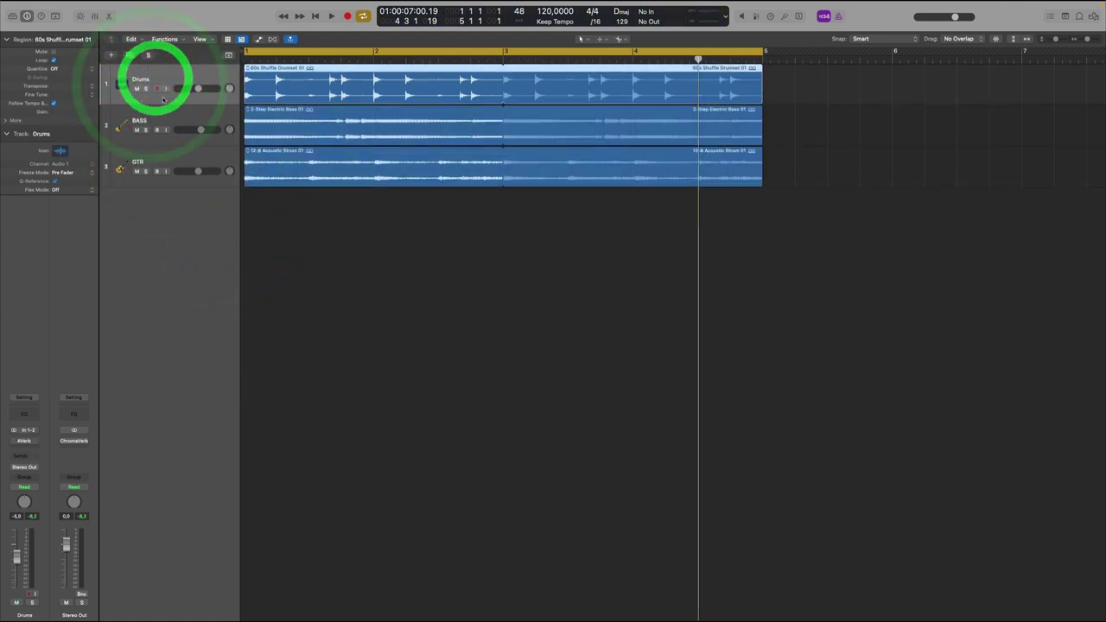